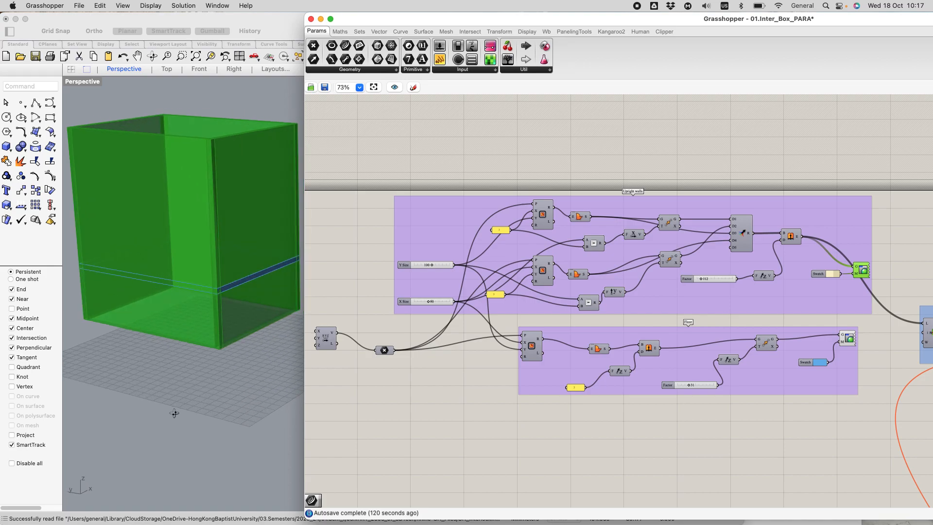
Step: Set the Y Size slider to 84 and the X Size slider to 82
scroll(436, 255, up, 2)
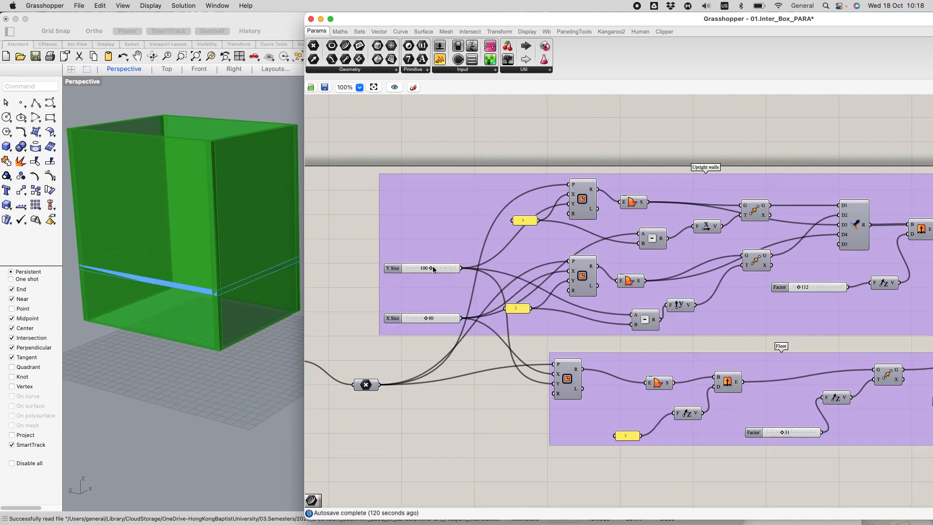
mouse_move(430, 267)
mouse_down()
mouse_move(417, 267)
mouse_move(427, 267)
mouse_up()
drag(425, 318, 426, 319)
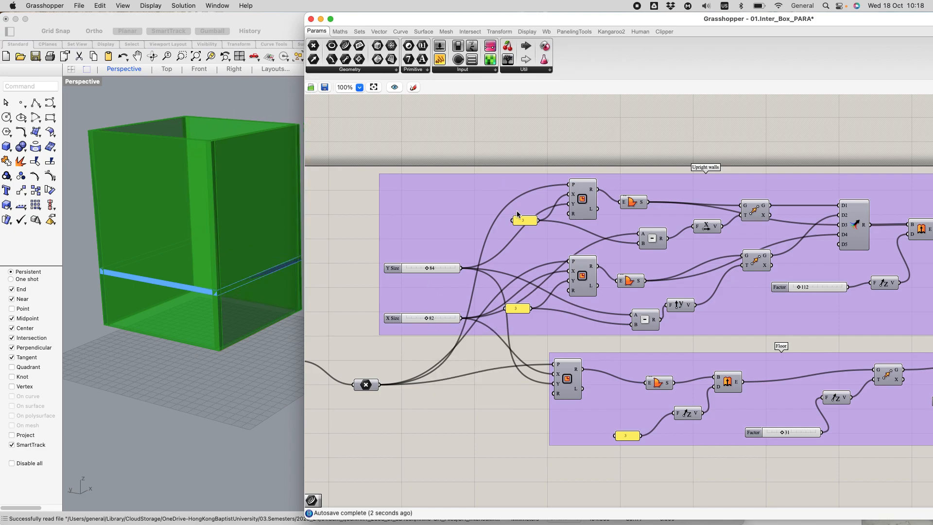
Step: Add a Rectangle component on the empty canvas below the Floor group
scroll(520, 222, down, 1)
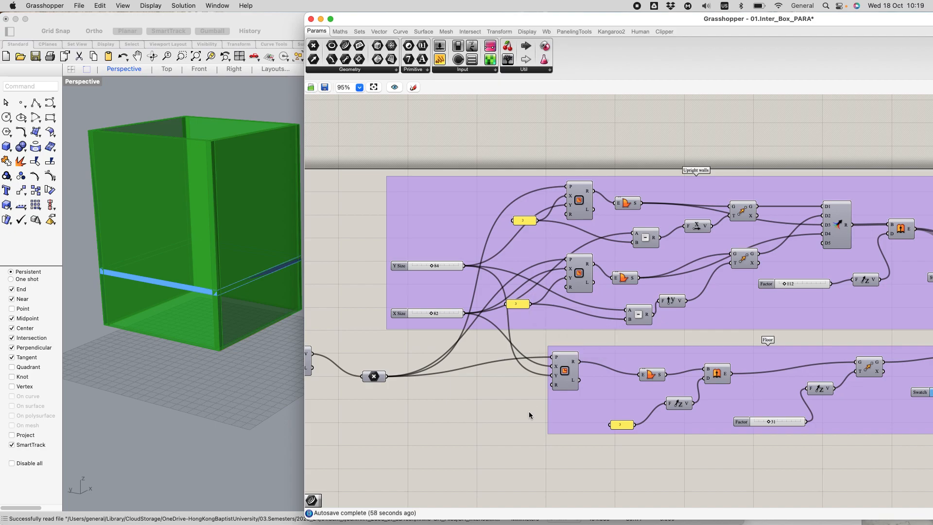
scroll(591, 348, down, 2)
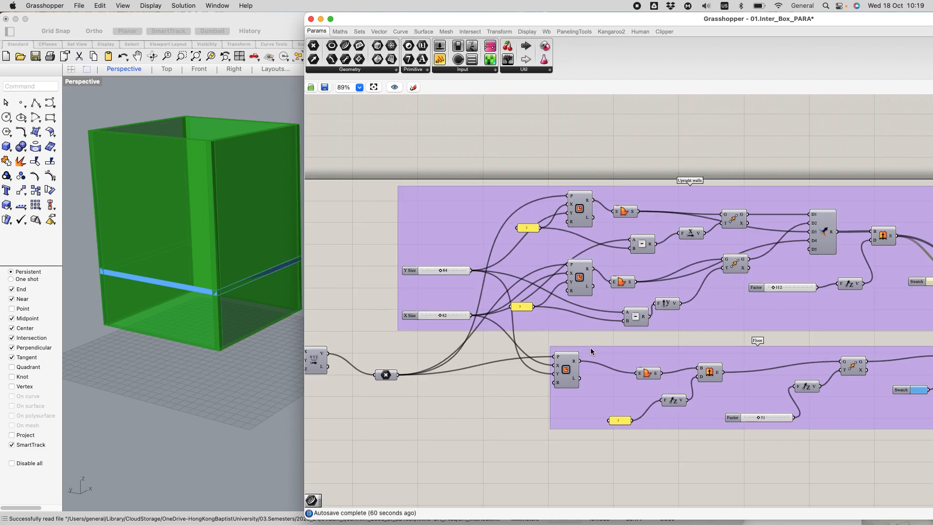
scroll(650, 377, down, 1)
right_drag(710, 449, 596, 433)
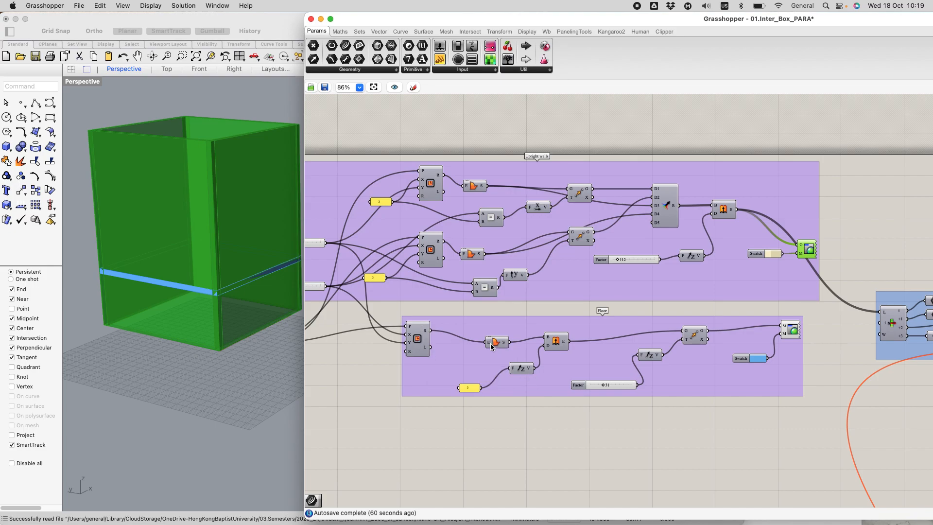
scroll(493, 344, up, 1)
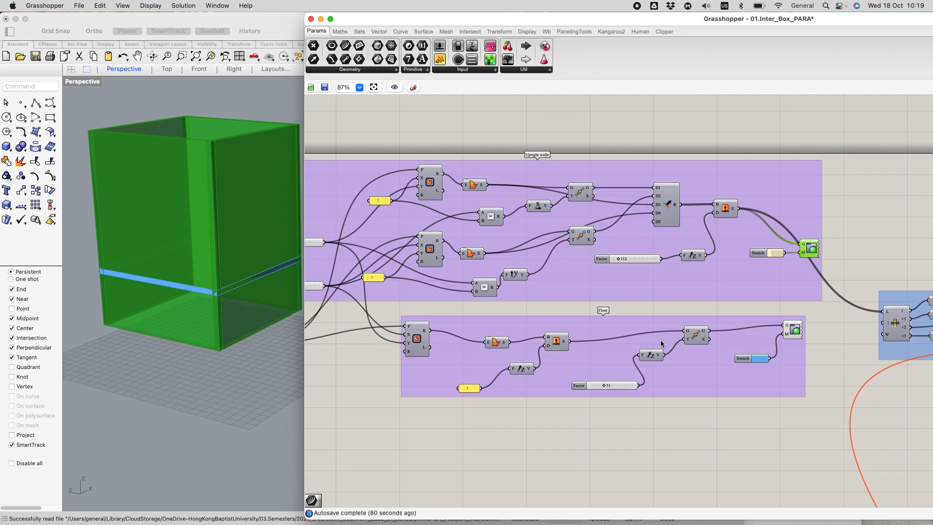
double_click(424, 423)
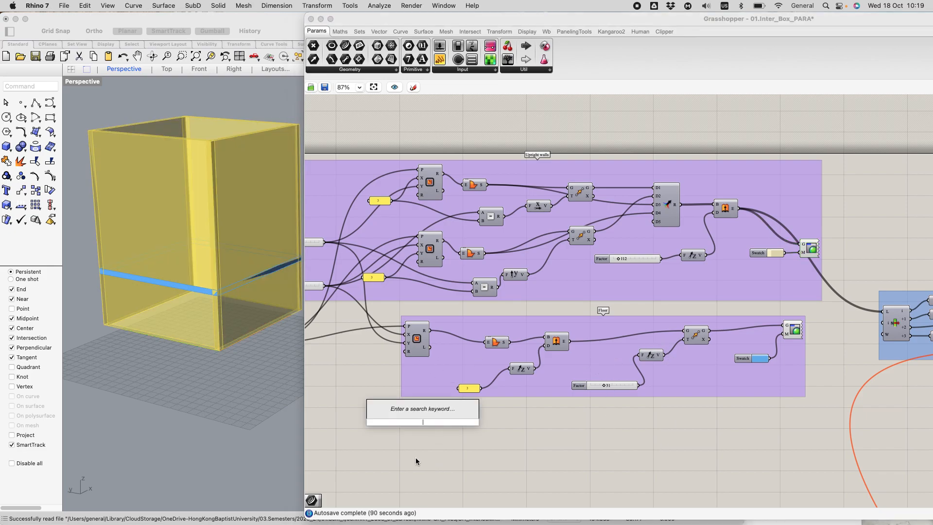
text(rect)
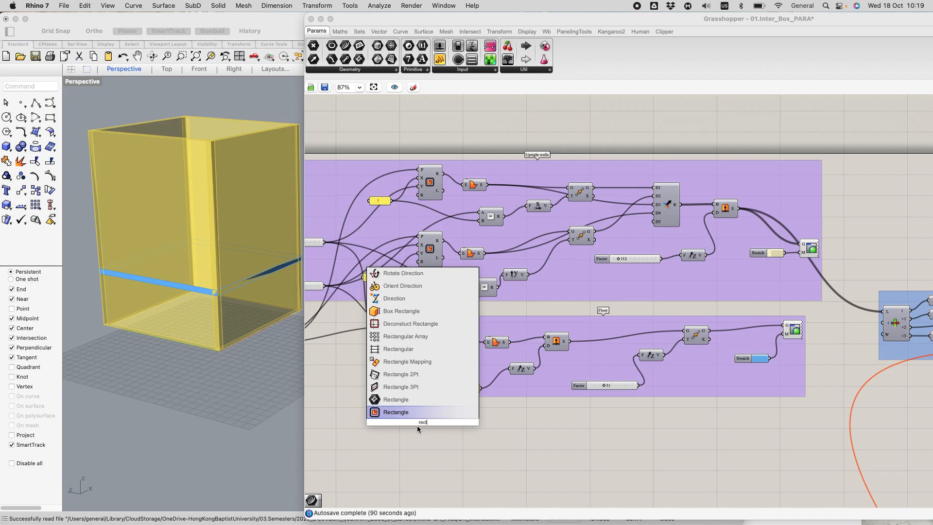
key(Return)
drag(419, 424, 461, 469)
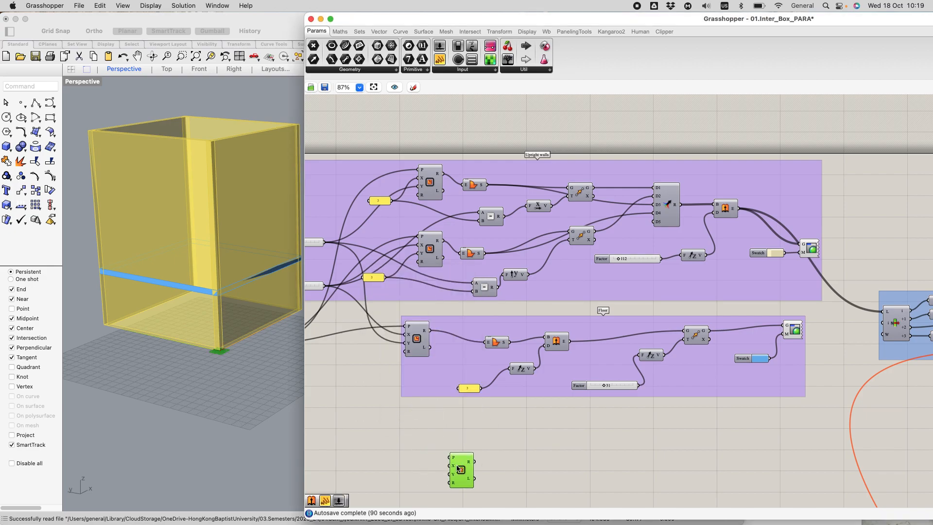
Step: Connect the shared point parameter to the plane input of the new Rectangle and inspect its placement at the box corner
scroll(366, 381, down, 3)
right_drag(366, 381, 464, 288)
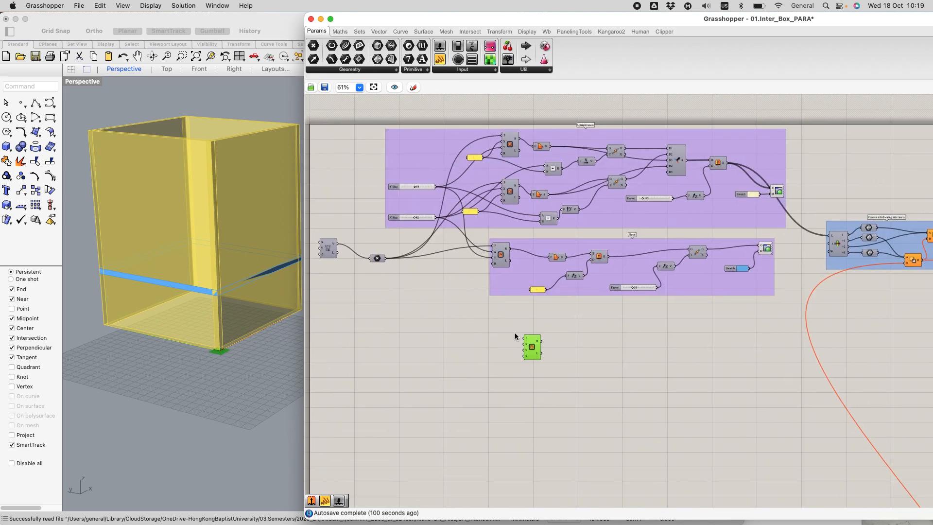
scroll(515, 335, up, 2)
drag(360, 243, 527, 339)
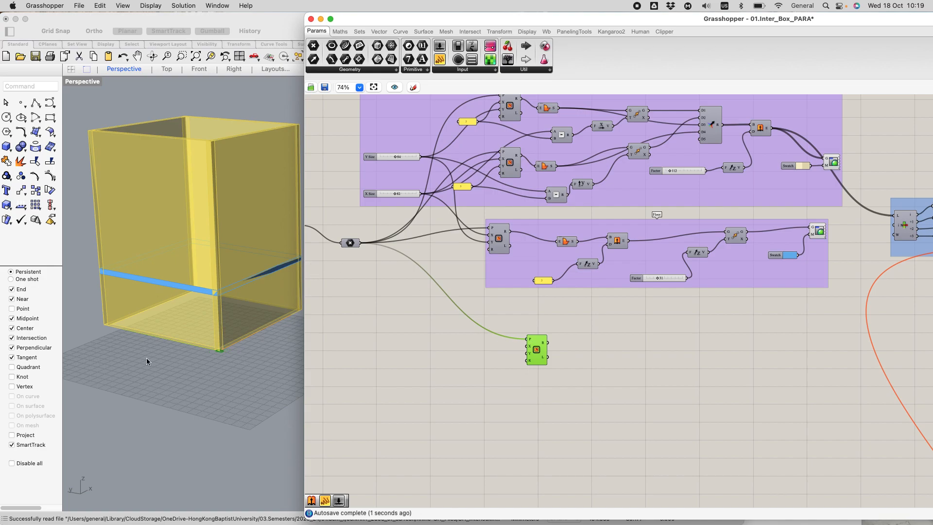
right_drag(261, 352, 138, 317)
scroll(129, 287, up, 2)
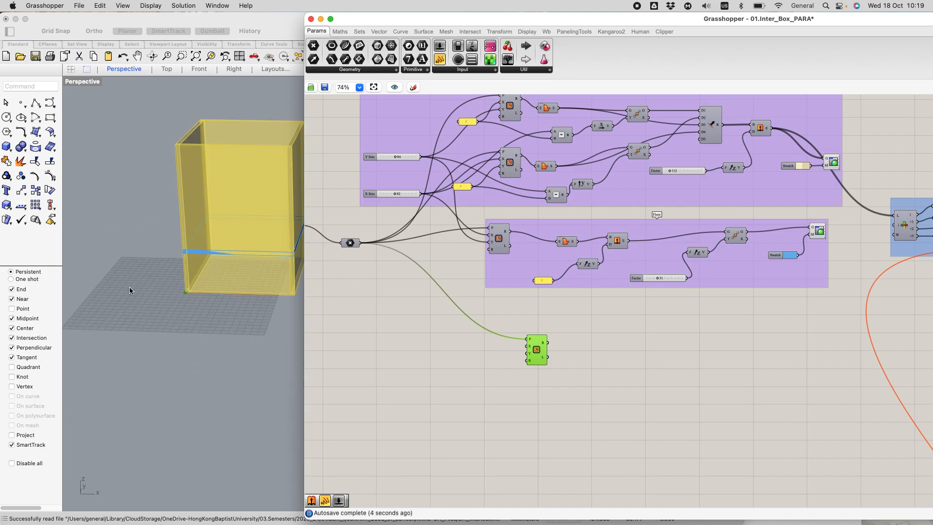
scroll(179, 281, up, 5)
scroll(173, 280, up, 3)
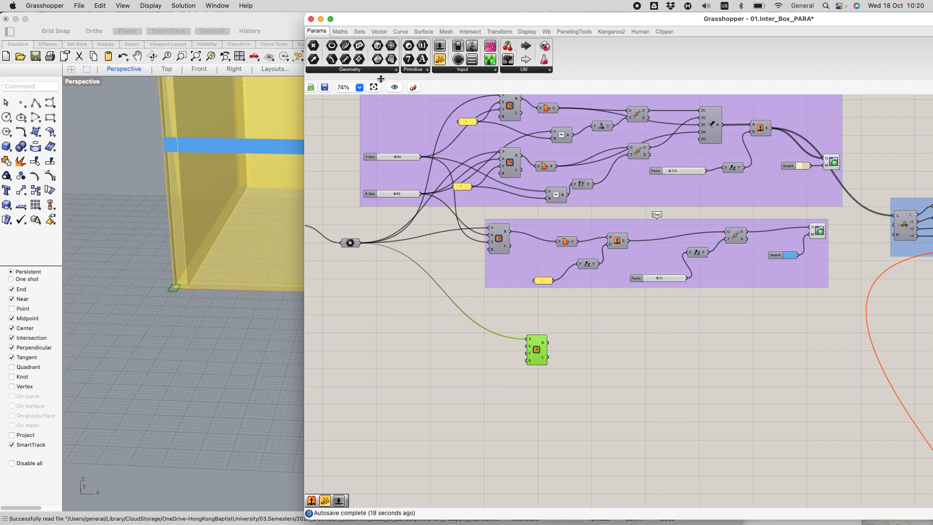
Step: Try to place a panel with the value 3 beside the new Rectangle component
double_click(430, 354)
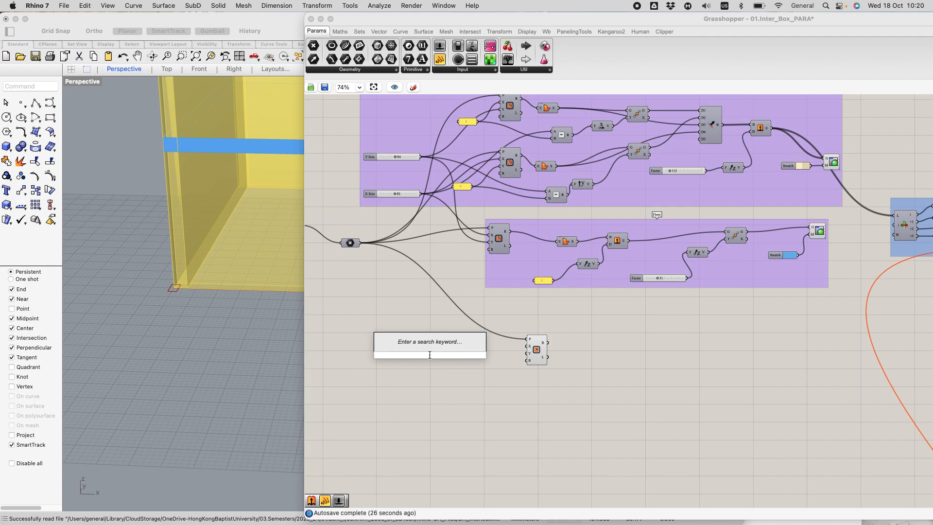
text(//)
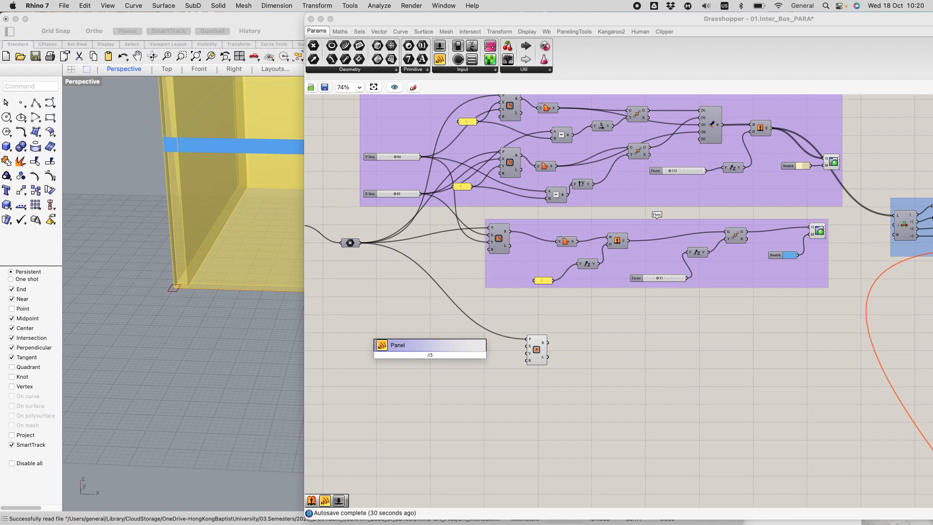
text(3)
key(Return)
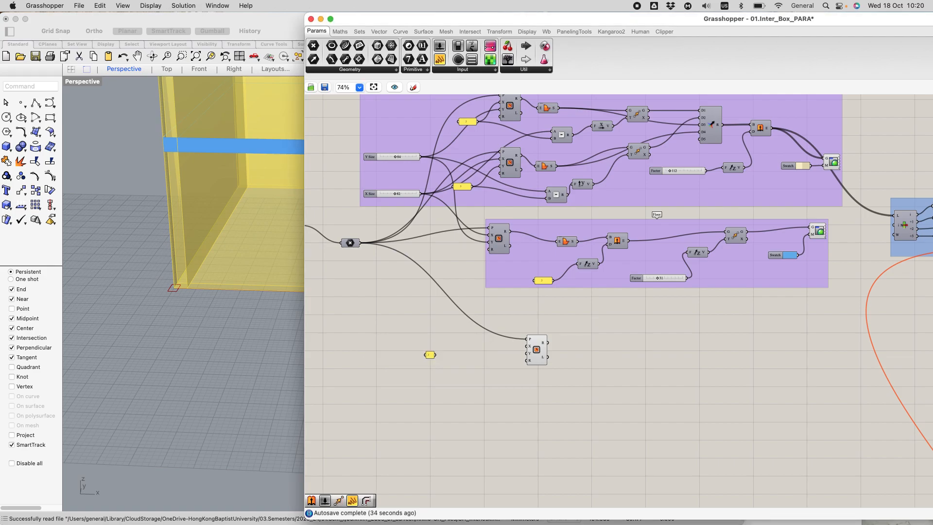
Step: Add another panel holding the value 3 and connect it to both the X and Y inputs of the new Rectangle
double_click(440, 375)
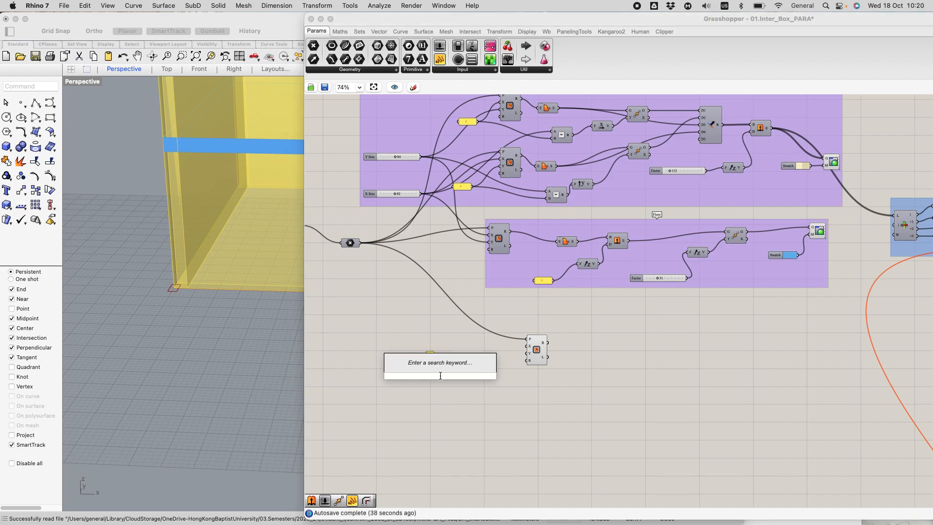
text(//3)
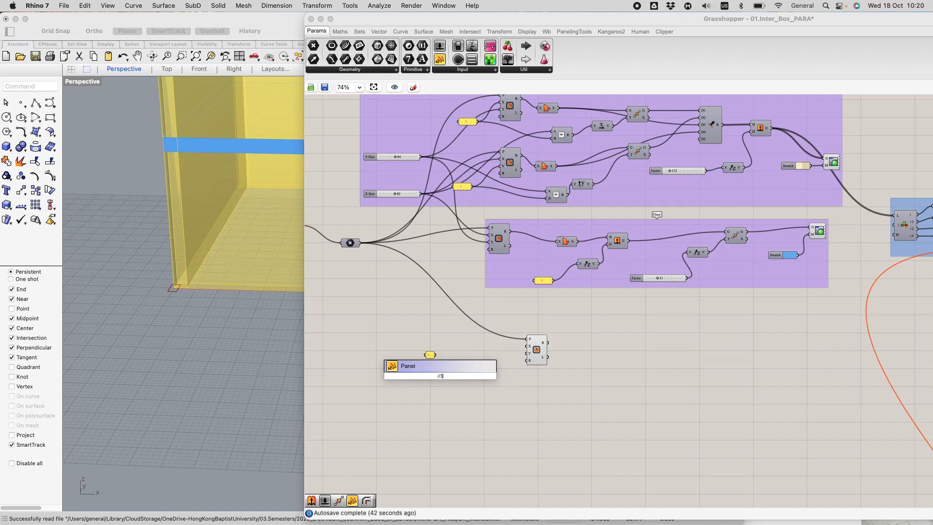
key(Return)
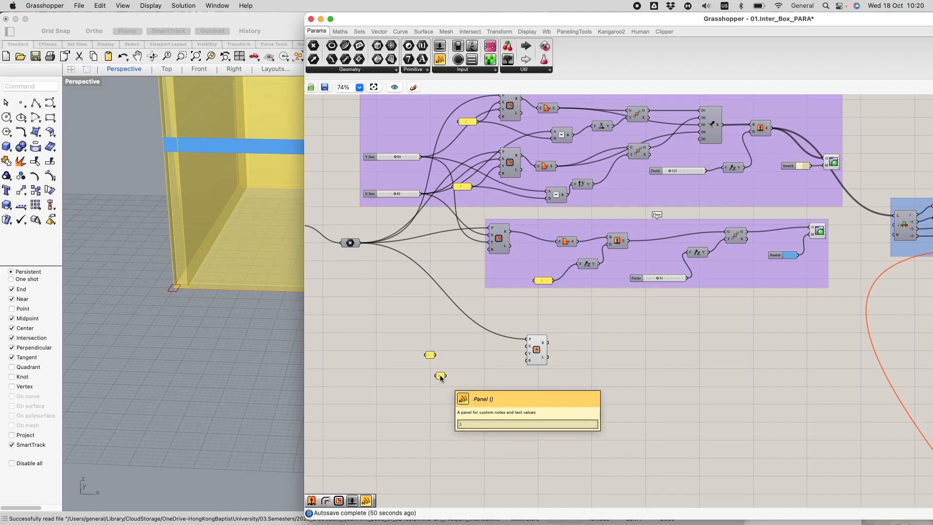
scroll(486, 387, up, 1)
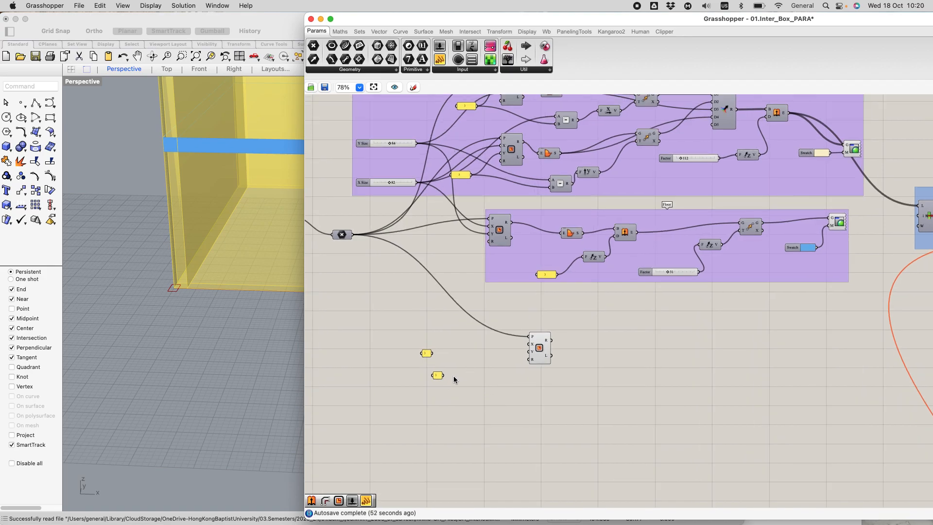
drag(443, 375, 530, 345)
drag(444, 376, 530, 359)
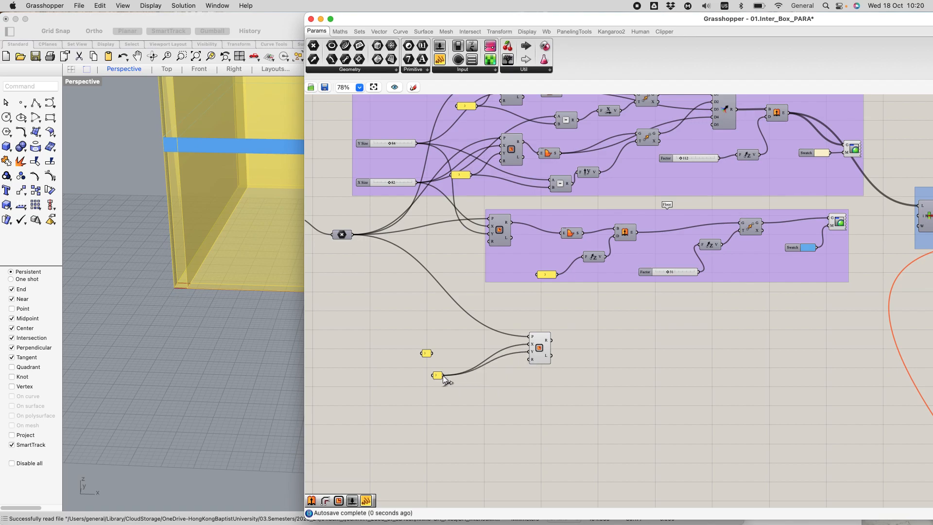
mouse_move(443, 376)
mouse_down()
mouse_move(462, 375)
mouse_move(431, 372)
mouse_move(452, 379)
mouse_up()
Step: Tidy the panels by deleting the unconnected one and moving the wired one beside the Rectangle, and save the definition
scroll(460, 374, up, 3)
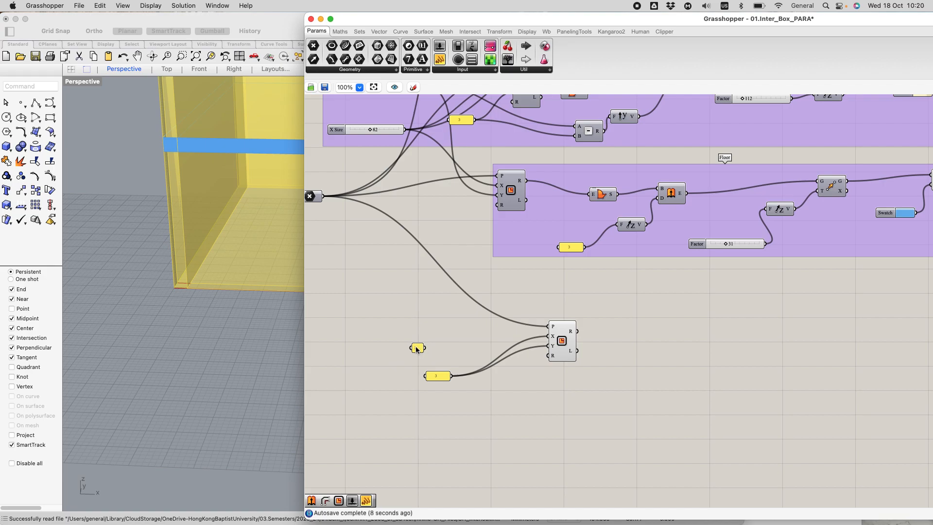
drag(394, 323, 438, 359)
click(325, 87)
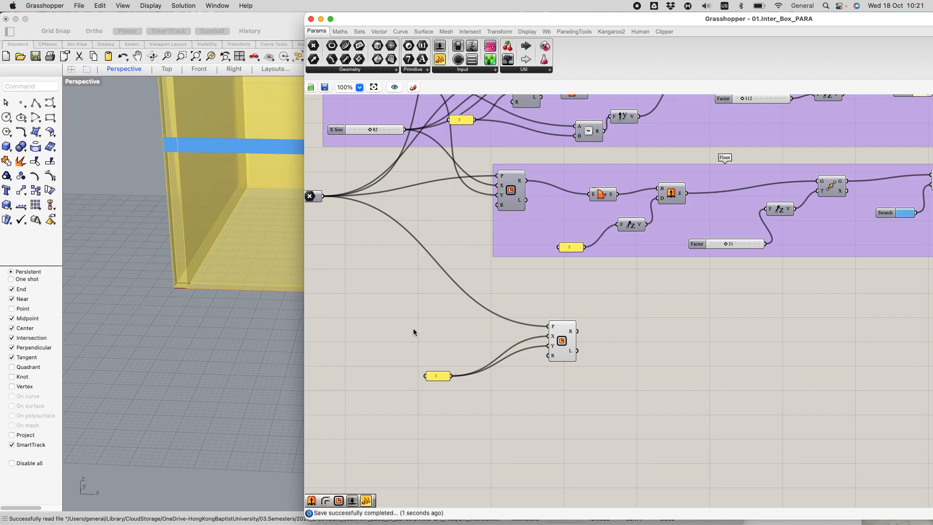
drag(436, 375, 510, 345)
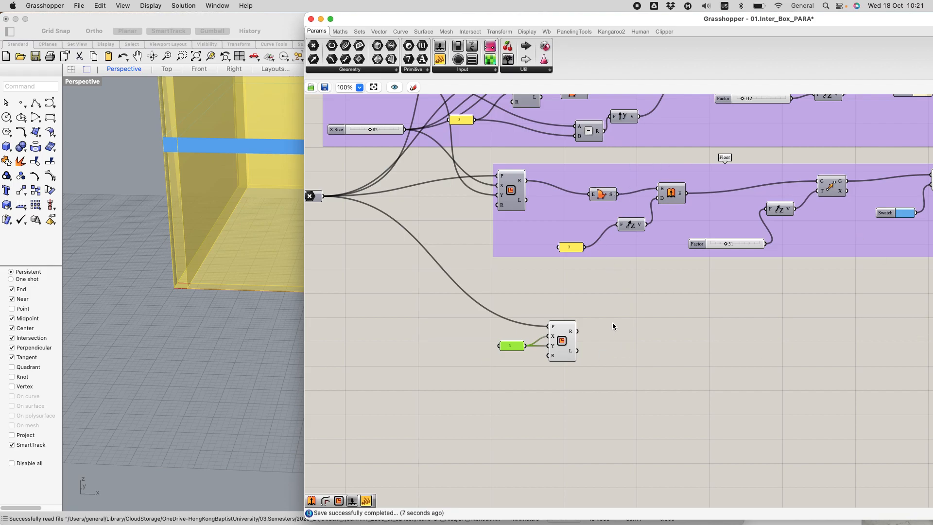
Step: Add a Boundary Surfaces component after the new Rectangle and feed it with the rectangle output
double_click(623, 328)
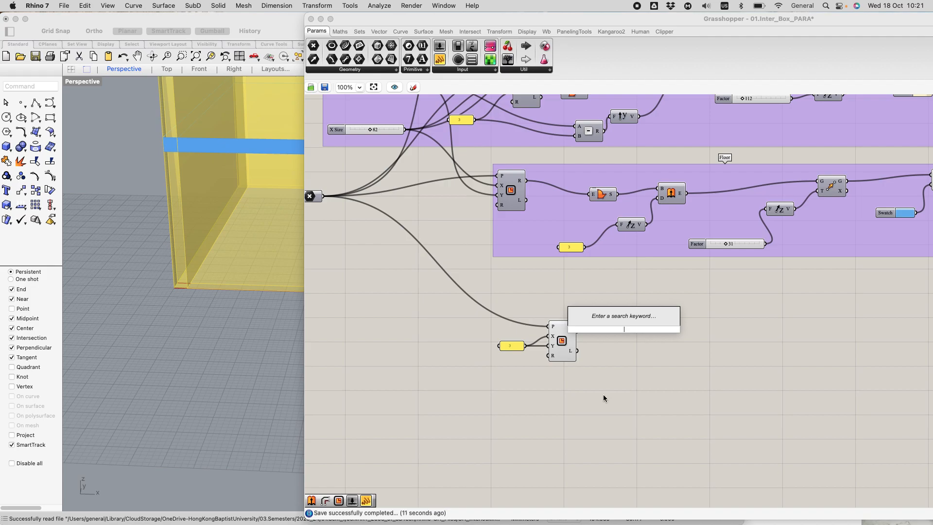
click(400, 31)
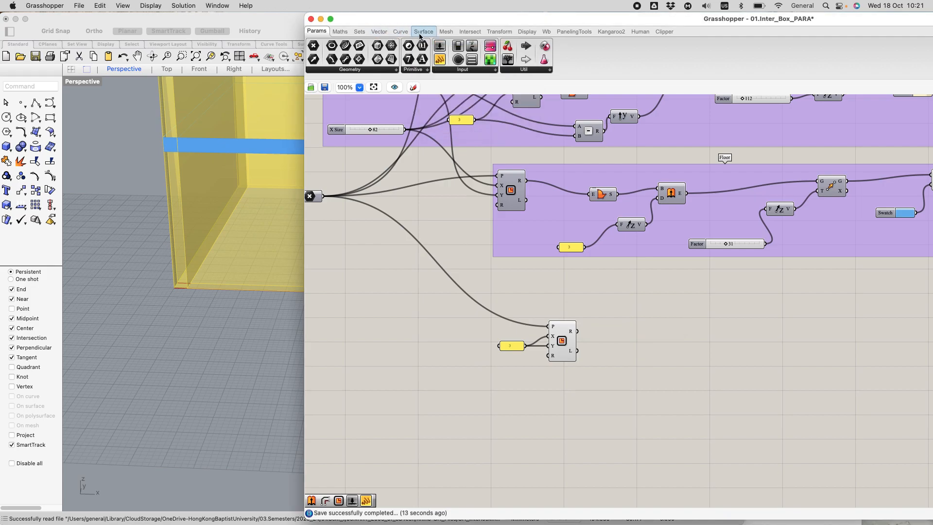
click(423, 31)
drag(423, 45, 615, 334)
drag(616, 335, 619, 330)
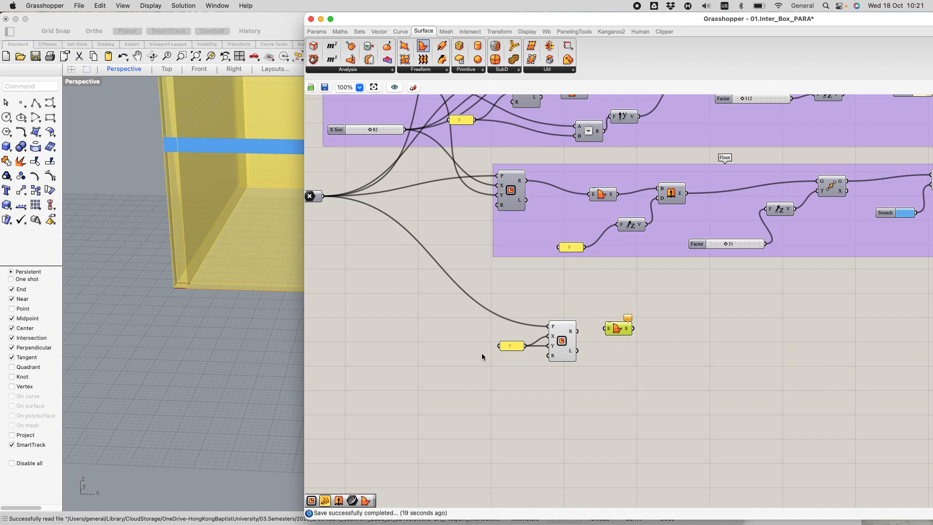
drag(577, 331, 606, 328)
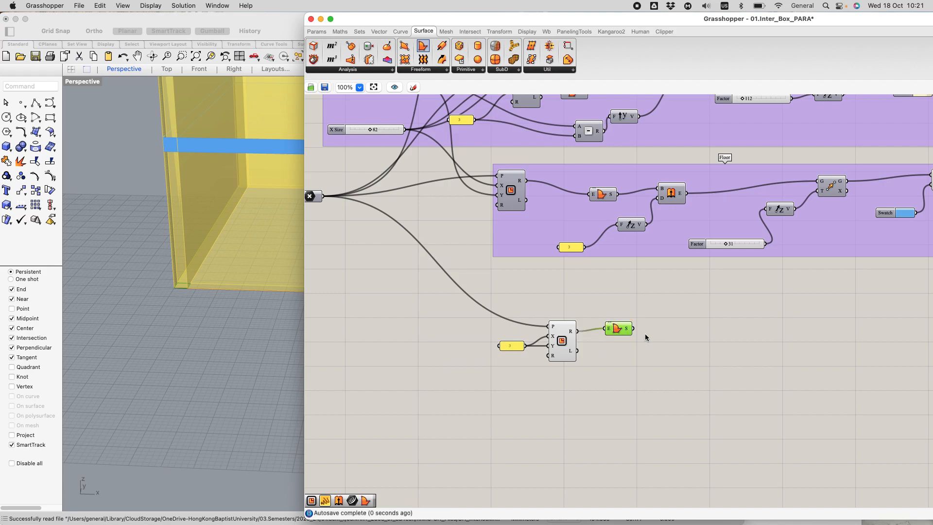
Step: Lower the alpha of the Upright walls preview colour swatch to 27
scroll(188, 286, up, 5)
scroll(187, 286, up, 3)
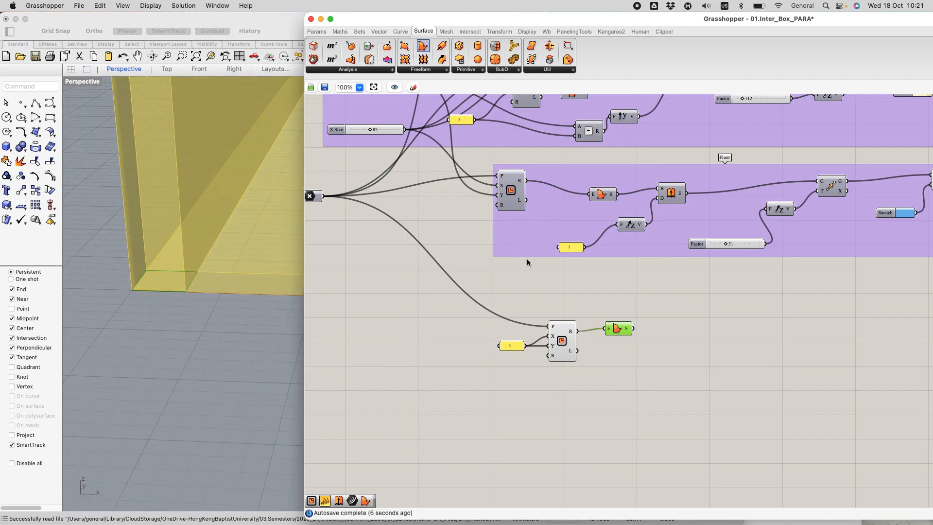
scroll(527, 258, down, 5)
scroll(762, 153, up, 5)
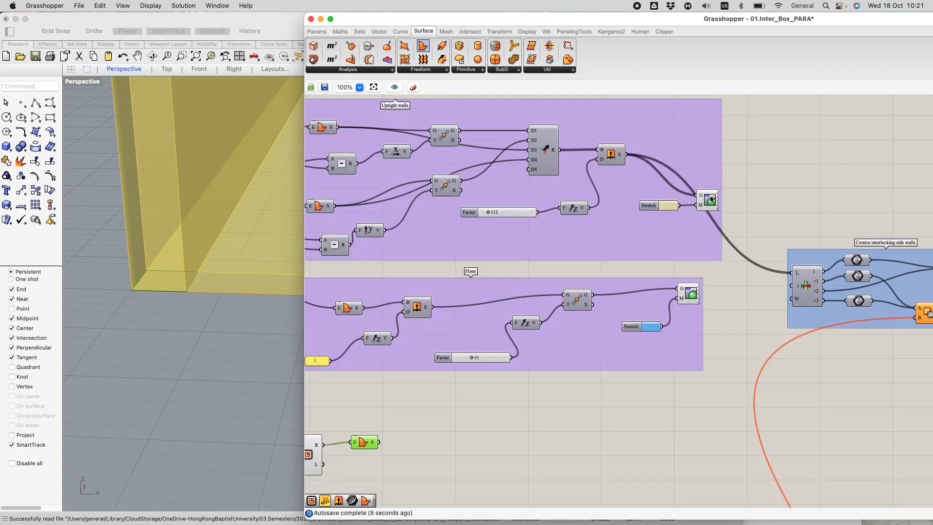
scroll(670, 205, up, 3)
scroll(669, 204, down, 1)
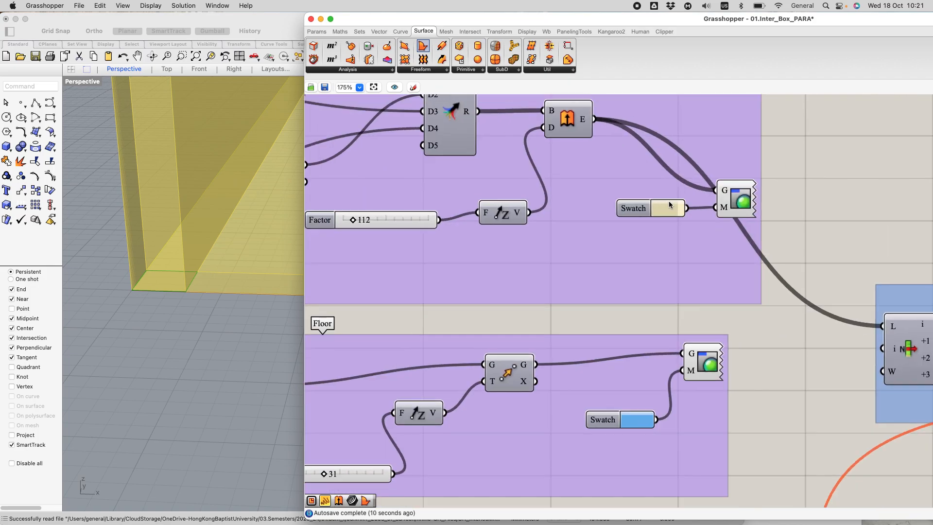
click(662, 210)
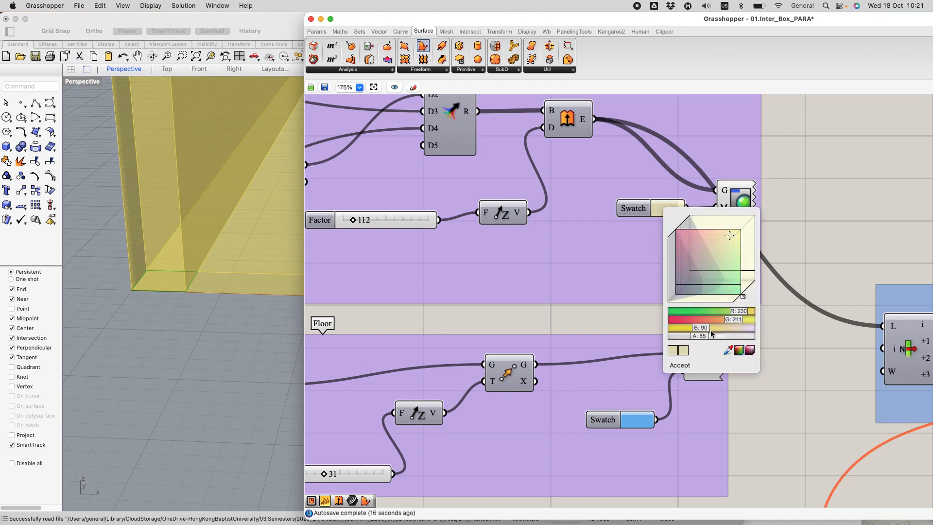
mouse_move(701, 336)
mouse_down()
mouse_move(692, 336)
mouse_move(744, 337)
mouse_move(684, 337)
mouse_up()
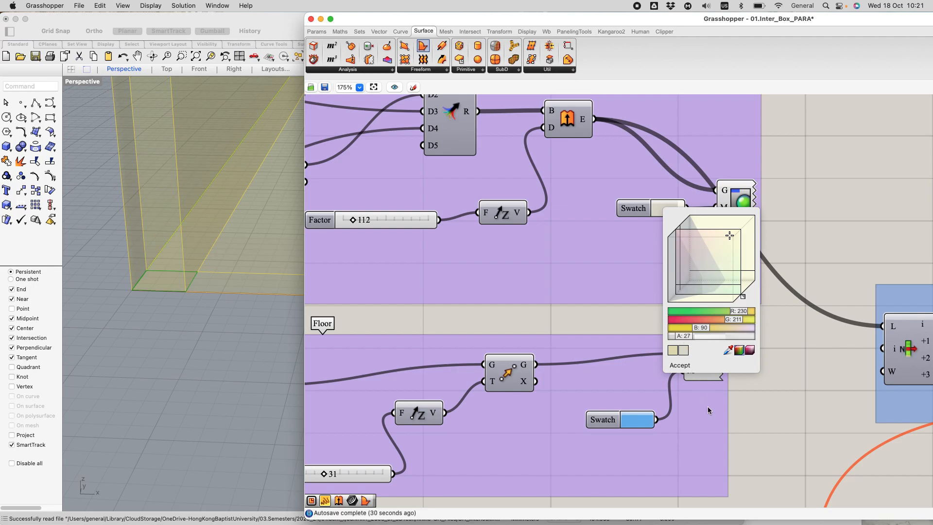
Step: Check the colour and alpha settings of the Upright walls preview swatch
scroll(763, 345, down, 1)
scroll(763, 345, down, 3)
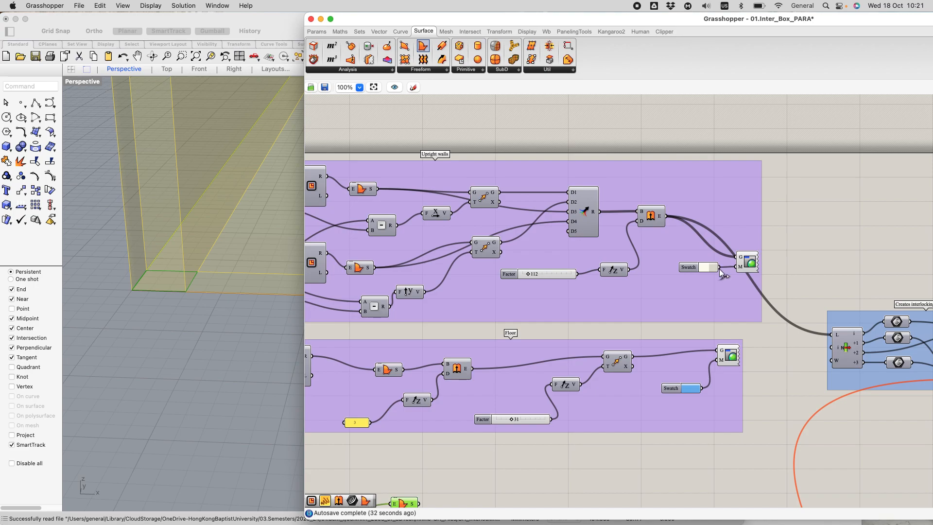
click(701, 267)
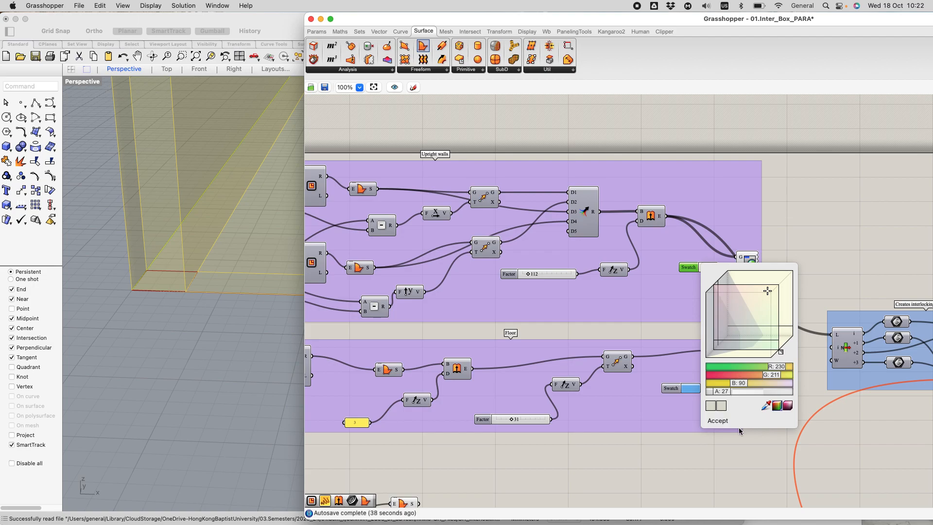
click(722, 450)
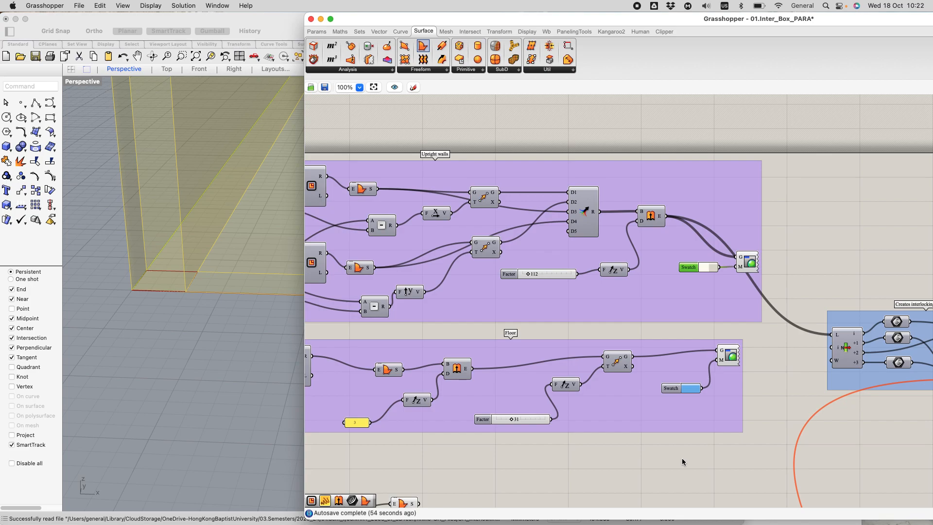
Step: Add a Linear Array component after the Boundary Surfaces component of the small corner square
scroll(615, 320, down, 3)
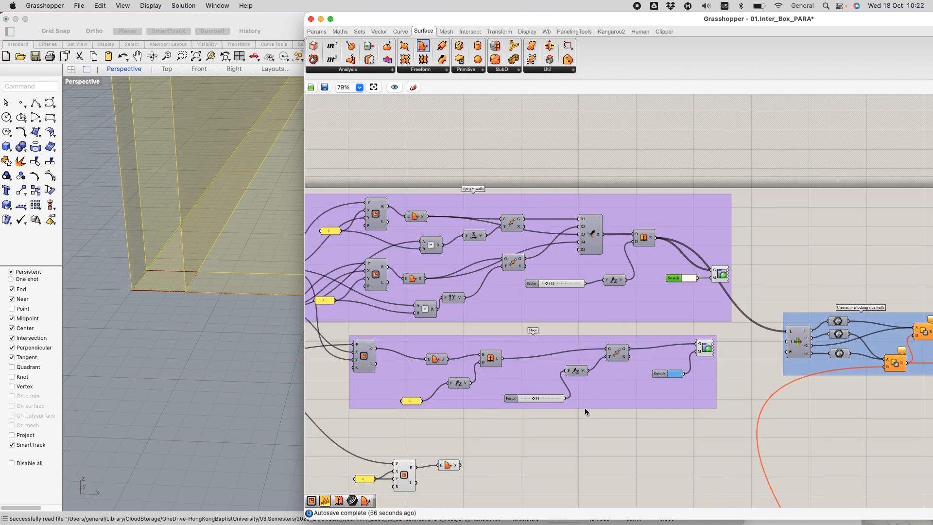
scroll(580, 388, down, 3)
scroll(506, 456, up, 8)
scroll(588, 262, up, 1)
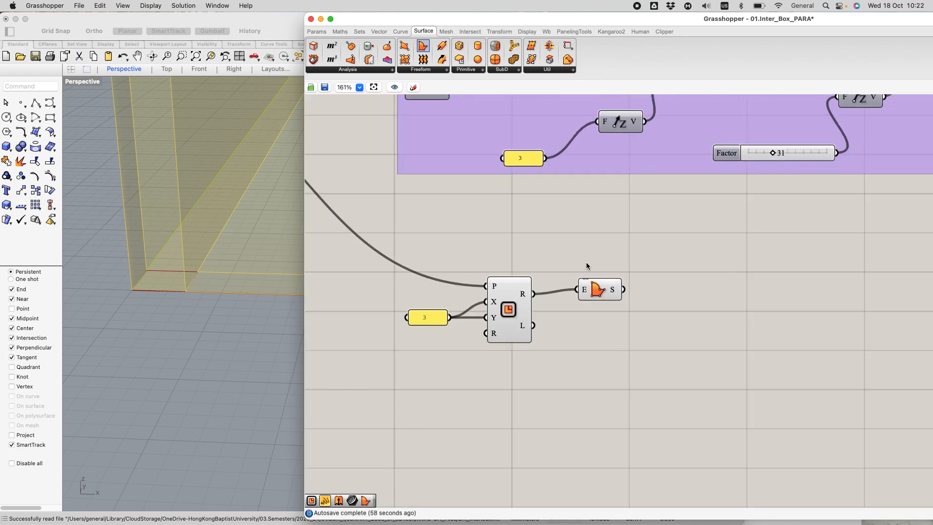
click(601, 297)
right_drag(257, 286, 287, 255)
scroll(649, 273, up, 3)
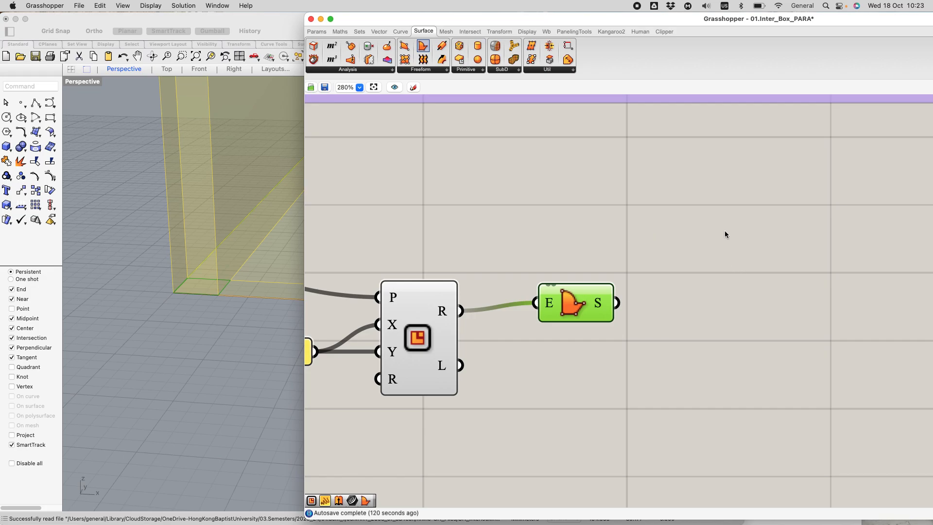
double_click(731, 325)
text(arra)
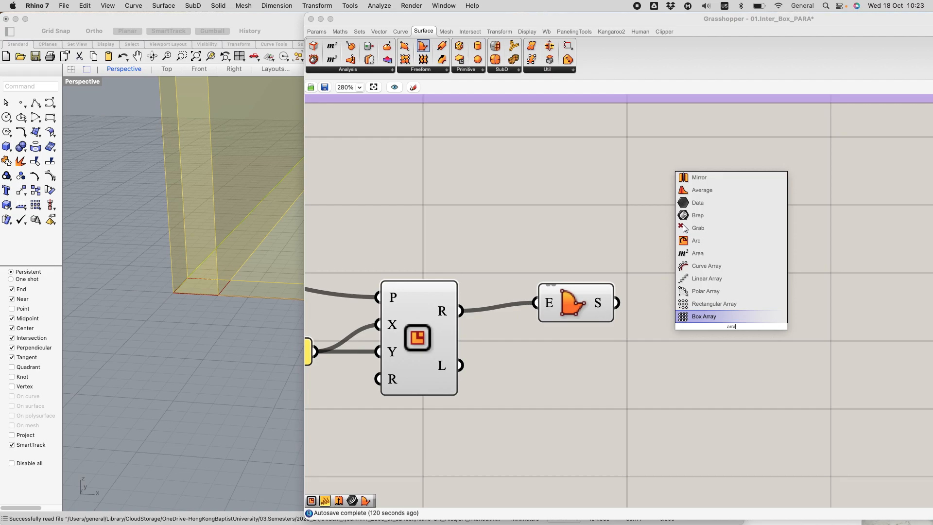
click(729, 278)
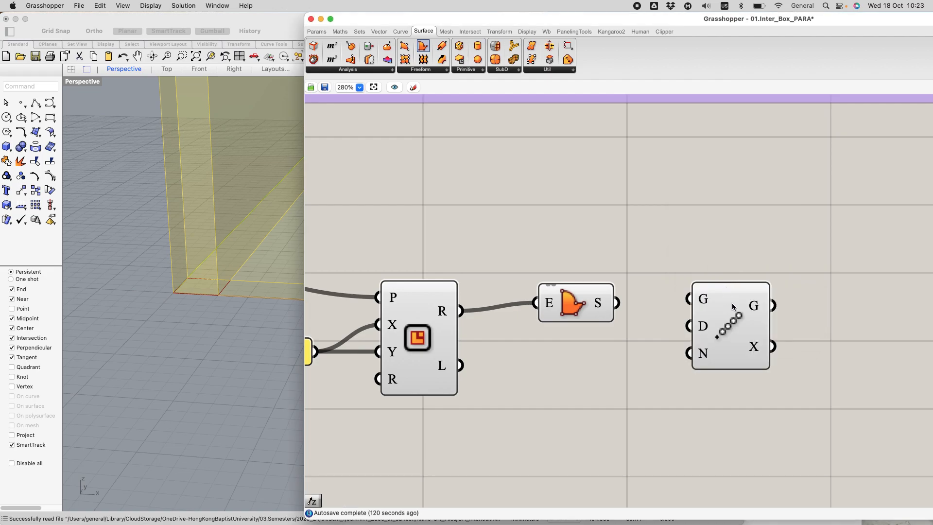
drag(755, 304, 765, 291)
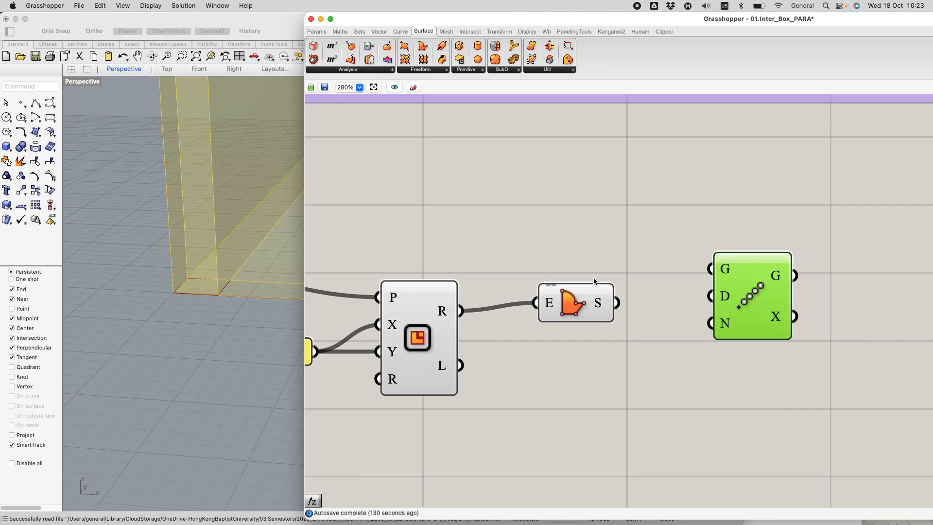
Step: Display component names instead of icons to identify the components, and switch back to icons
click(148, 6)
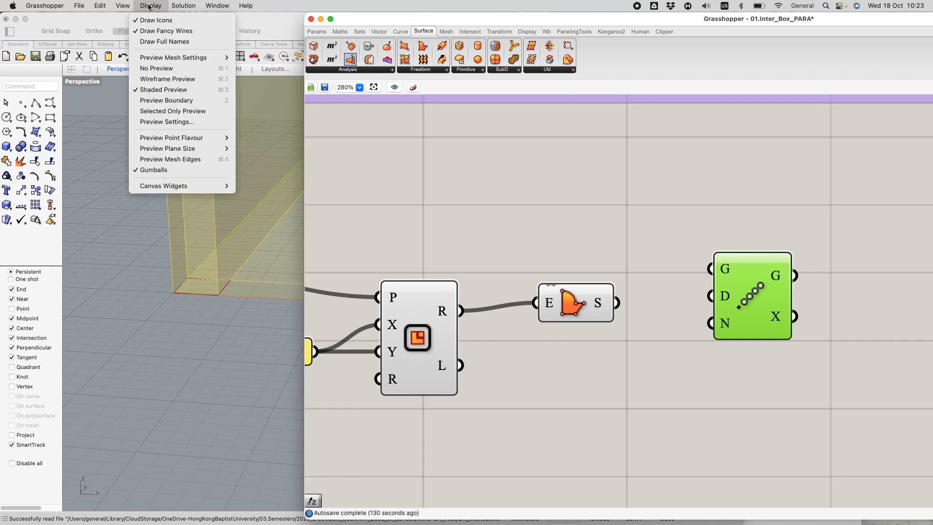
click(152, 20)
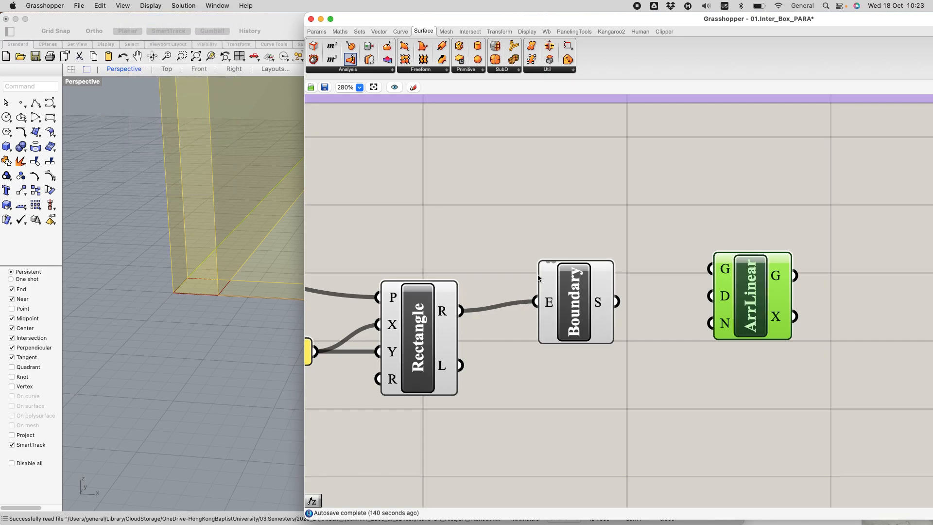
click(155, 7)
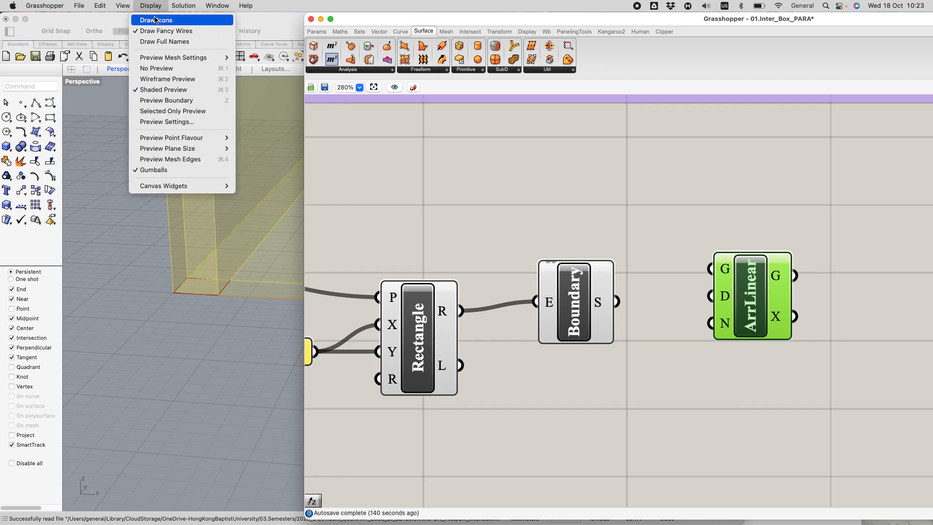
click(155, 19)
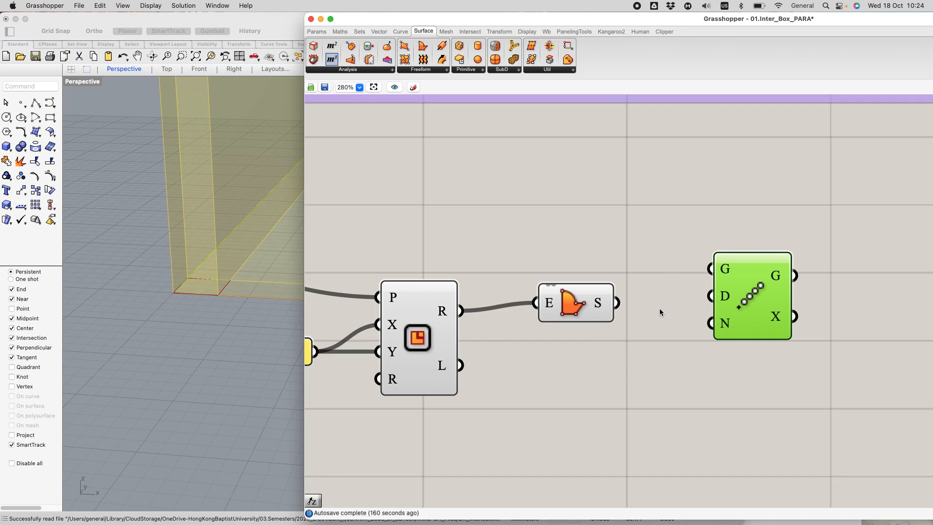
Step: Wire the boundary surface output into the Linear Array's geometry input and a new Unit Z vector into its direction input
drag(620, 306, 711, 269)
drag(754, 291, 785, 318)
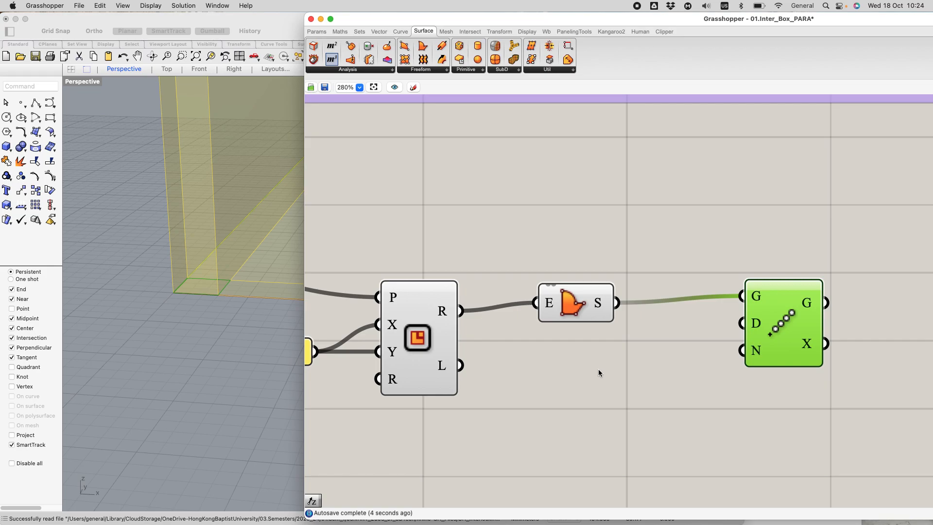
double_click(626, 357)
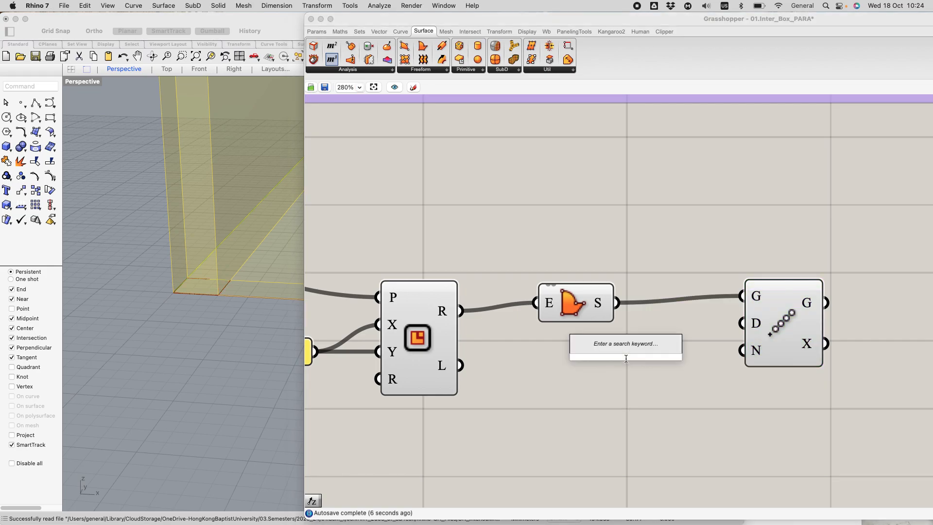
text(z)
click(610, 351)
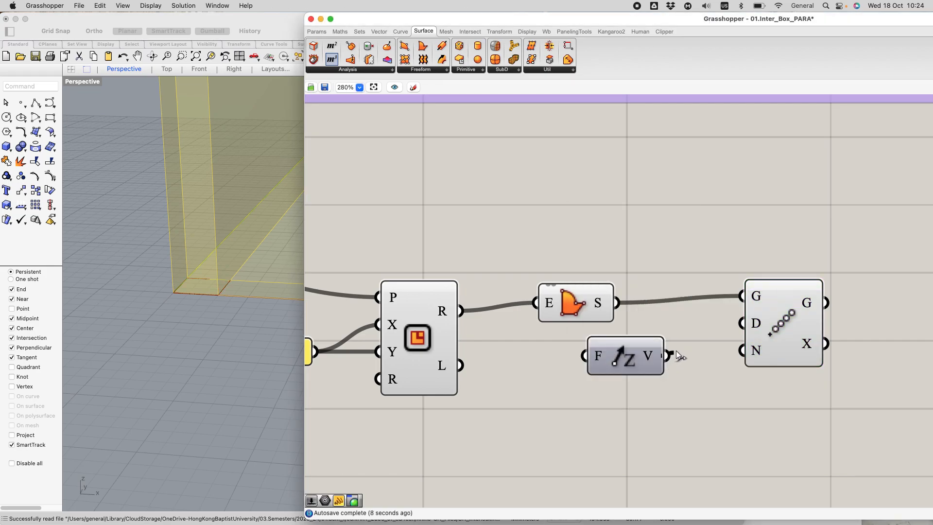
drag(670, 357, 742, 323)
drag(628, 362, 654, 368)
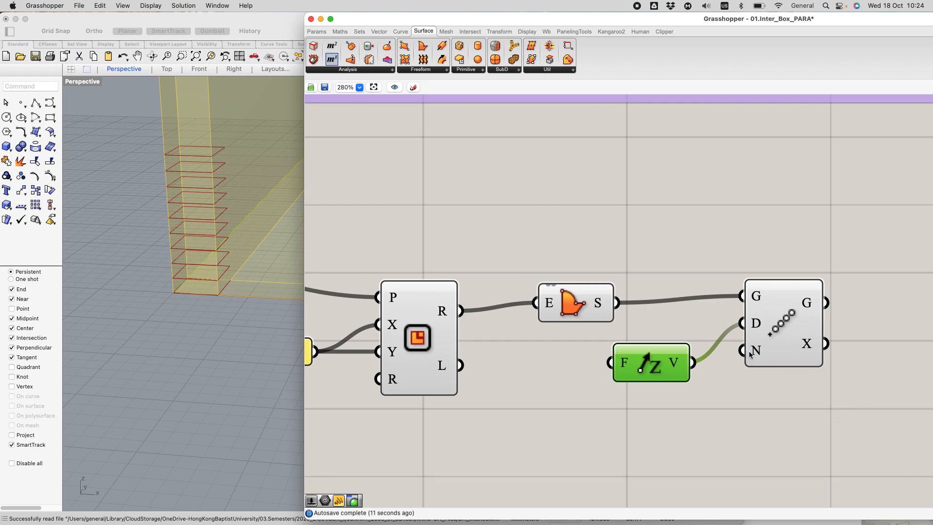
mouse_move(749, 352)
drag(657, 355, 644, 351)
Step: Move the Grasshopper window aside to uncover more of the Perspective viewport and show the whole box
scroll(200, 302, down, 5)
scroll(281, 261, down, 3)
scroll(257, 264, down, 3)
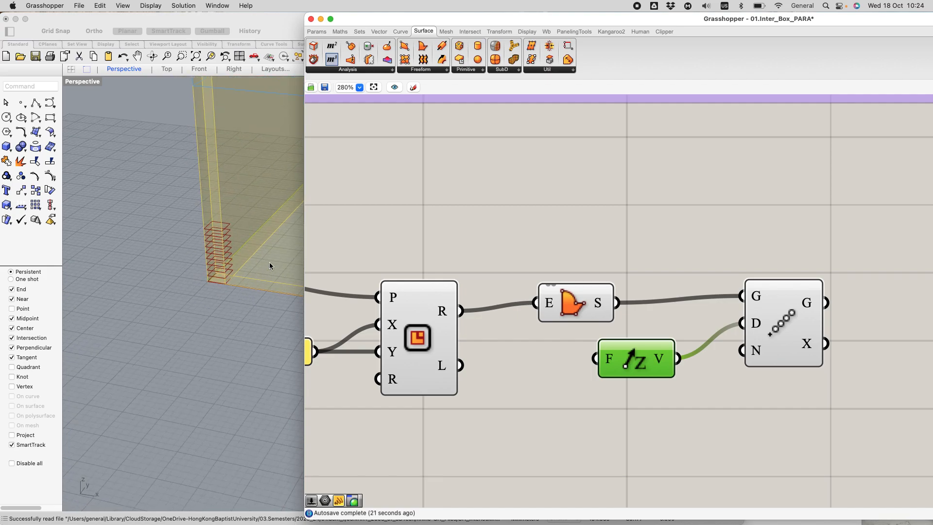
drag(374, 15, 491, 19)
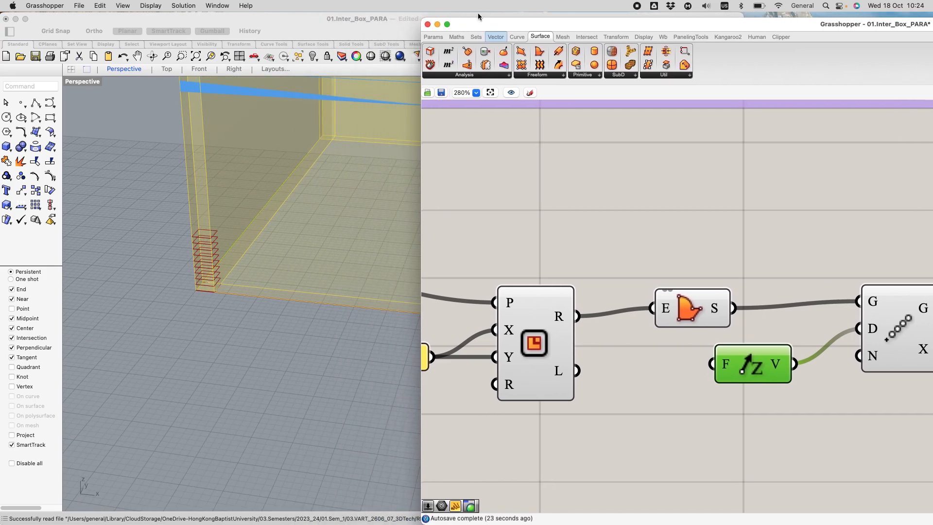
scroll(329, 194, down, 5)
scroll(329, 194, down, 2)
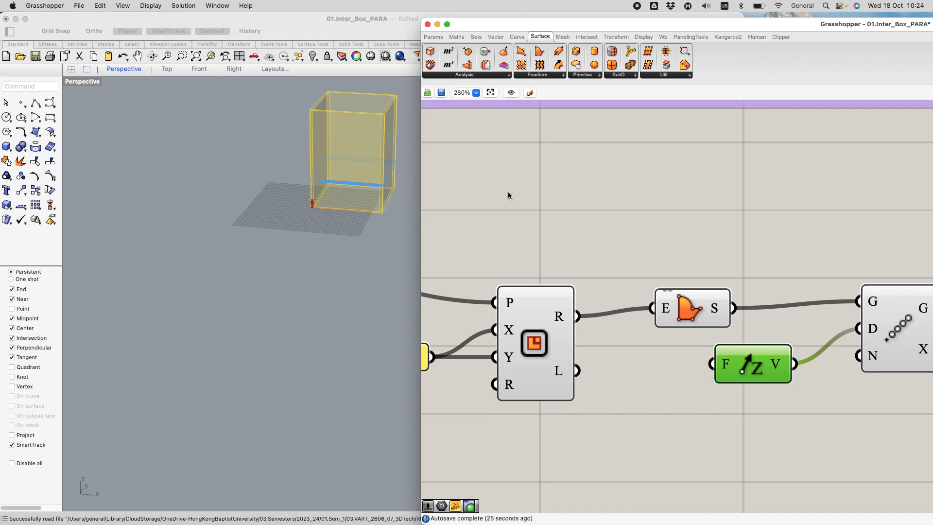
Step: Turn off the preview of the Floor group's Custom Preview component to hide the blue floor
scroll(515, 191, down, 8)
scroll(610, 153, up, 2)
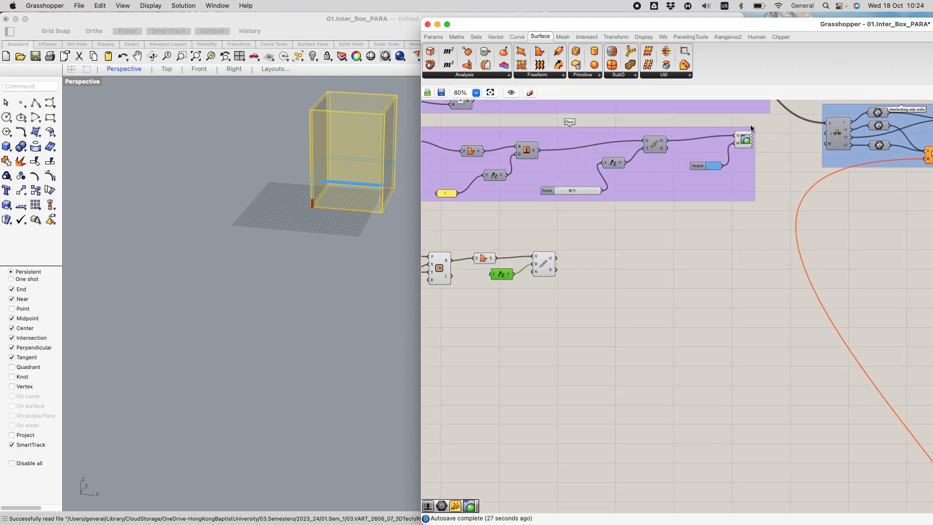
drag(670, 117, 786, 214)
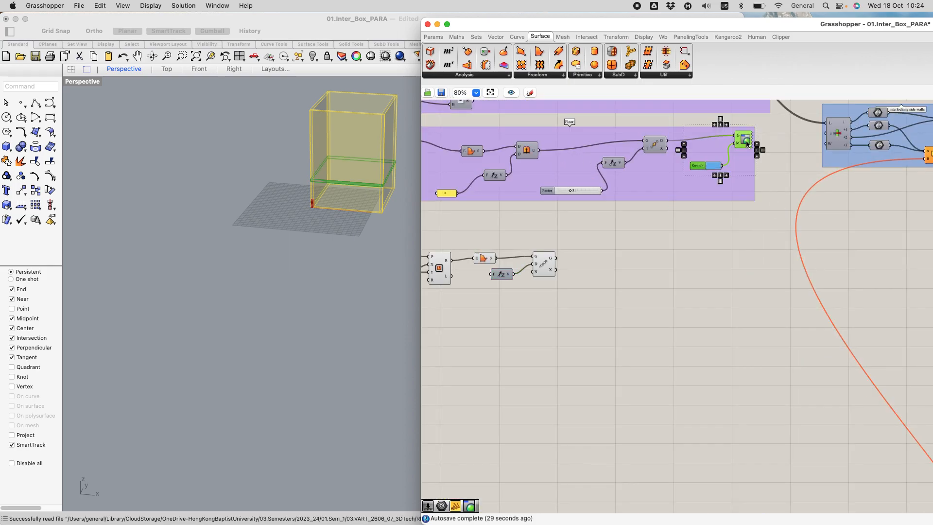
key(space)
click(778, 110)
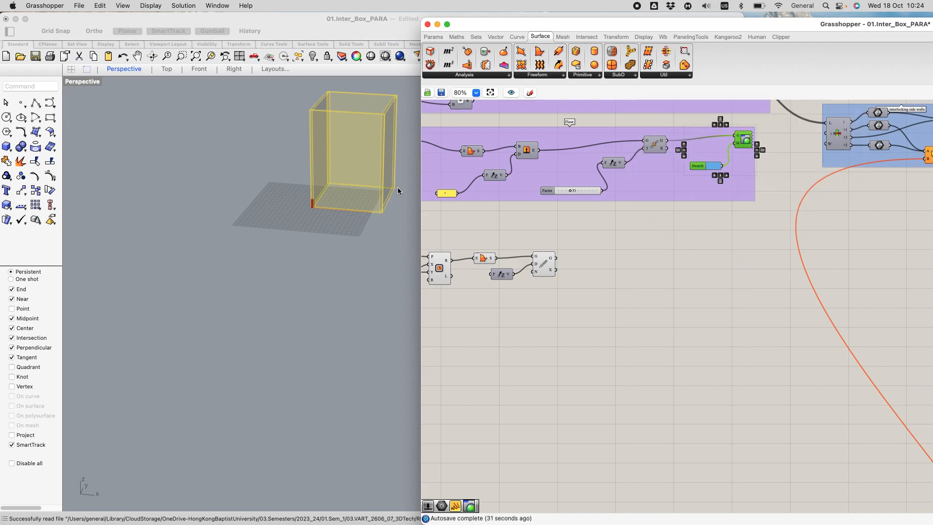
Step: Set the Factor slider that drives the extrusion height in the Upright walls group to 120
scroll(372, 147, up, 5)
scroll(231, 295, up, 3)
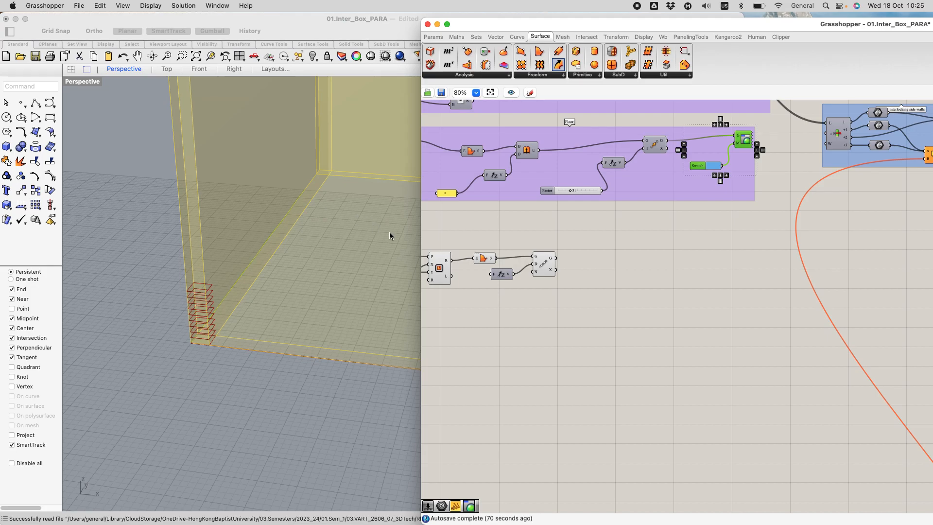
scroll(514, 241, down, 6)
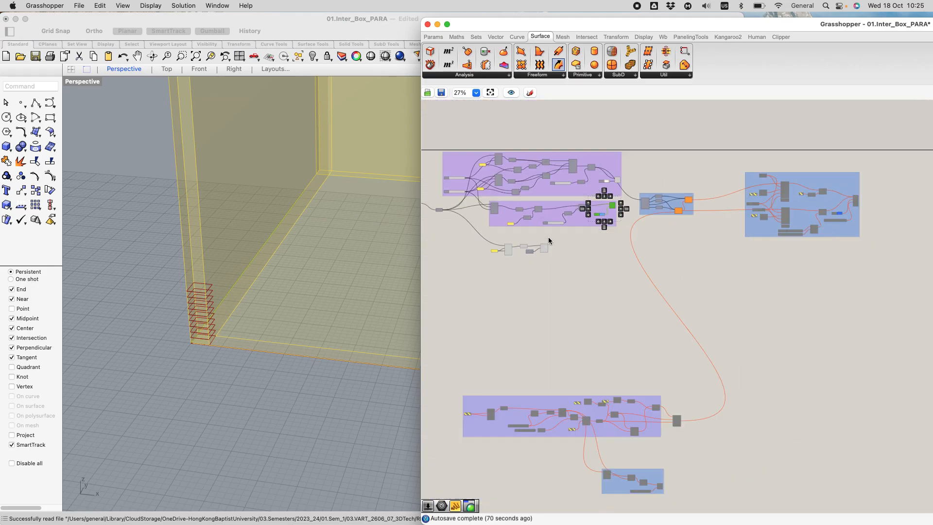
scroll(542, 186, up, 5)
scroll(542, 187, up, 5)
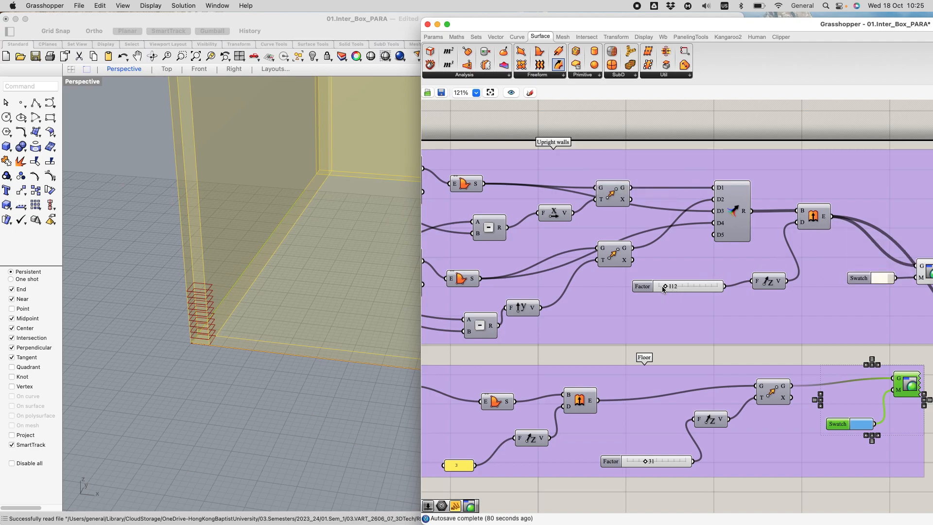
scroll(289, 182, down, 2)
scroll(283, 190, down, 3)
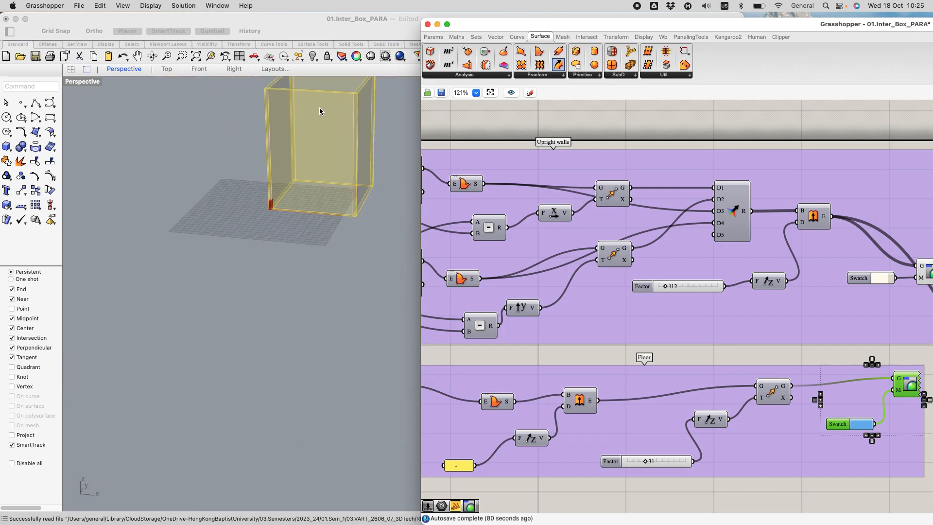
scroll(321, 88, up, 3)
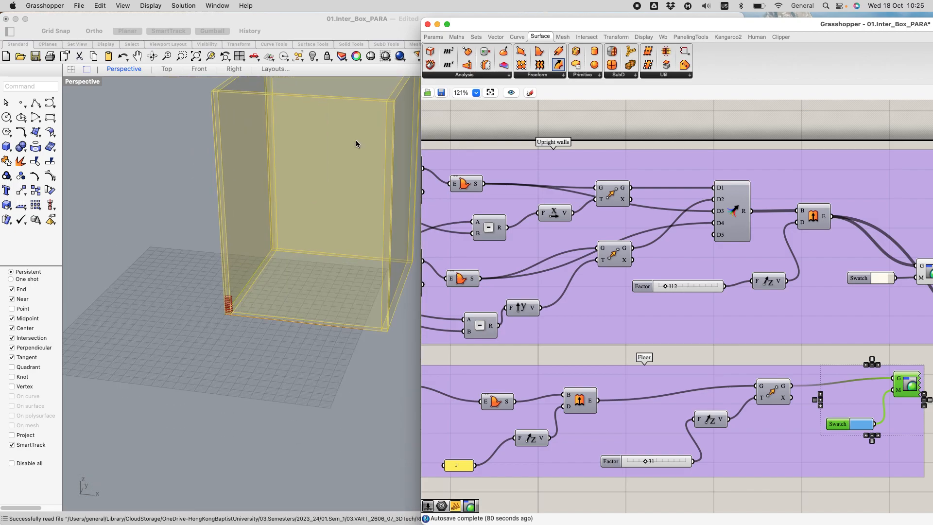
double_click(656, 286)
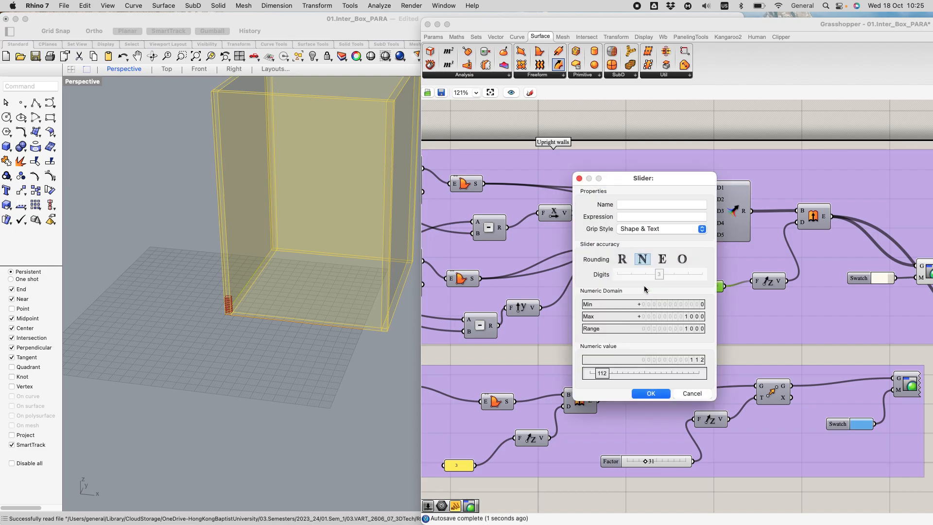
double_click(612, 379)
text(120)
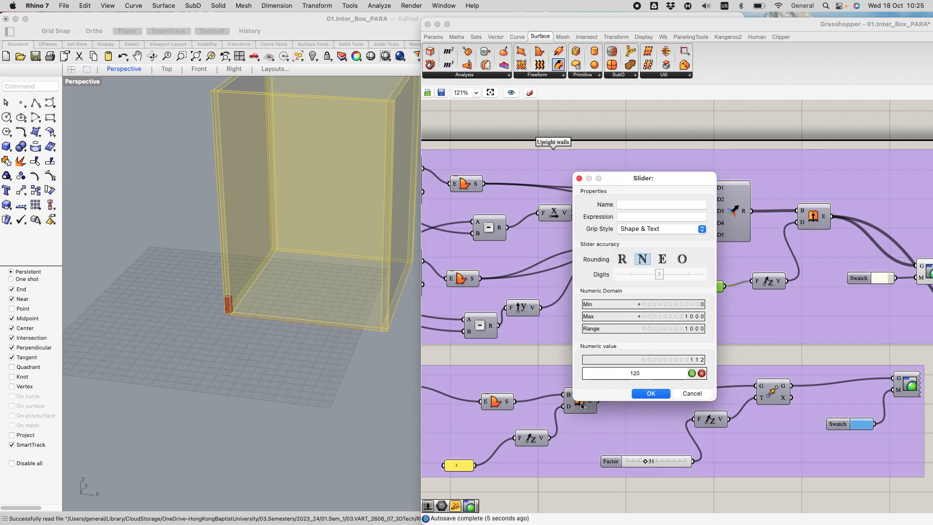
click(692, 374)
click(652, 393)
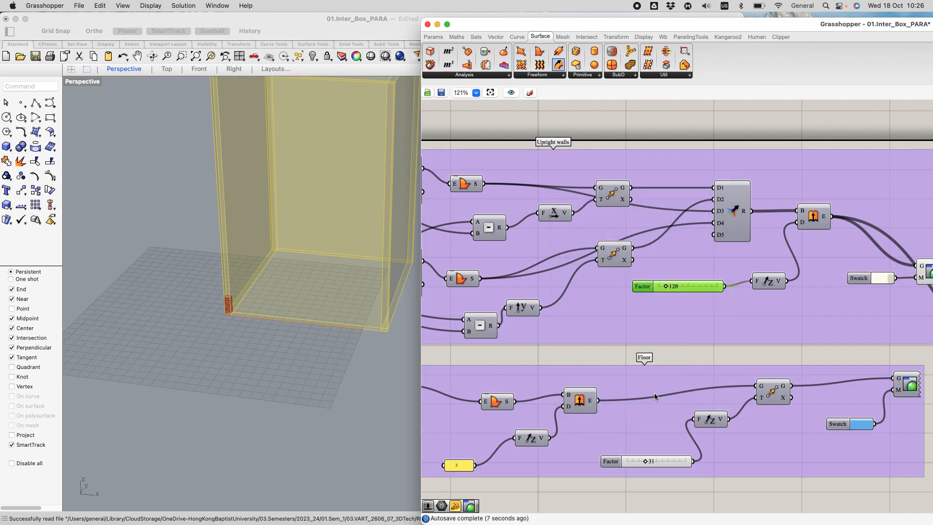
scroll(298, 307, down, 6)
scroll(332, 155, up, 4)
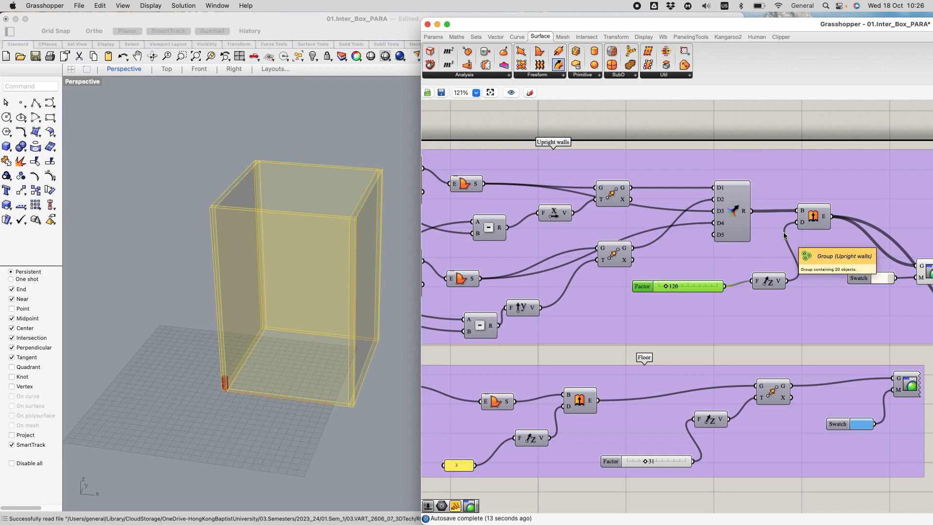
scroll(763, 214, down, 2)
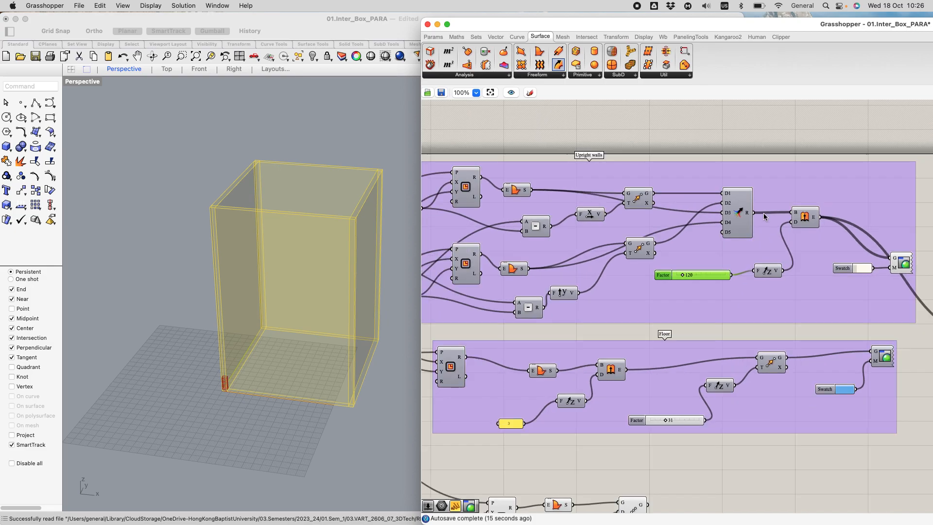
scroll(763, 216, down, 2)
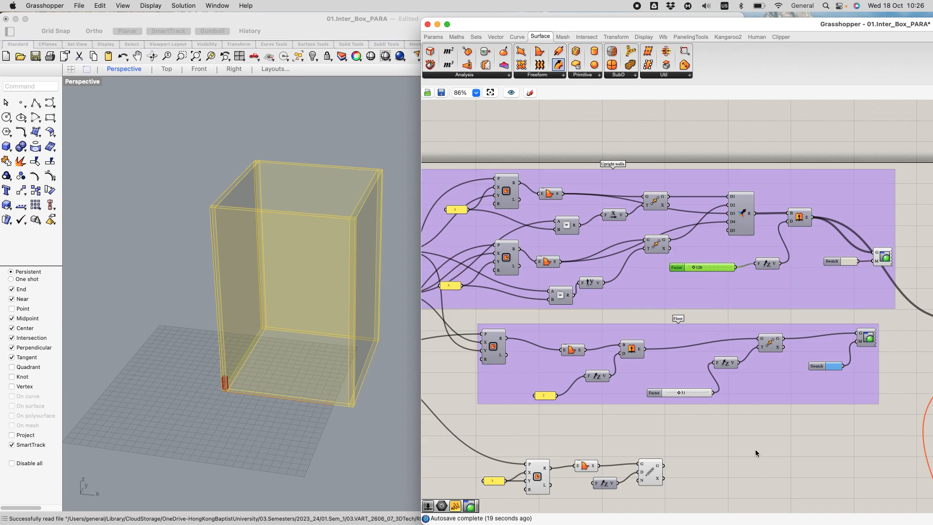
scroll(758, 428, down, 5)
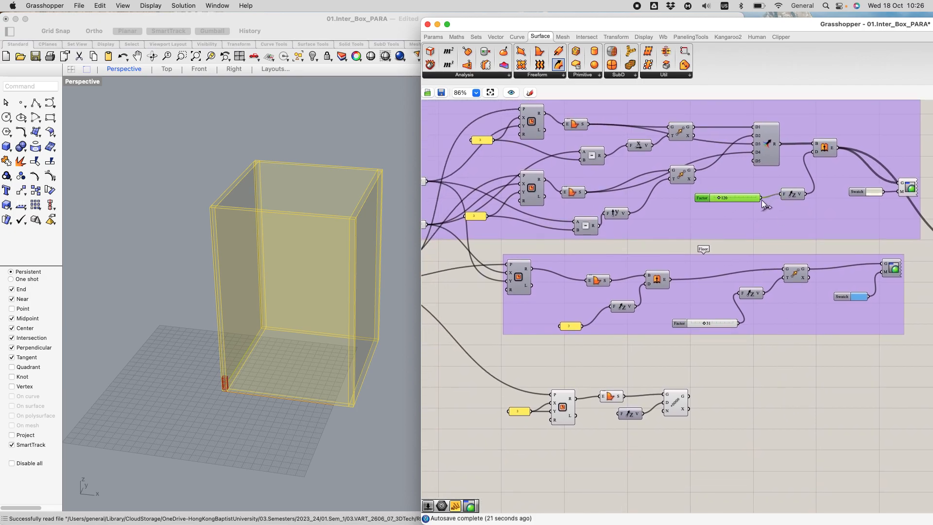
drag(762, 198, 608, 321)
drag(762, 198, 734, 217)
Step: Add a number slider set to 5 below the Unit Z vector and wire it into the Linear Array's count input
scroll(676, 416, up, 4)
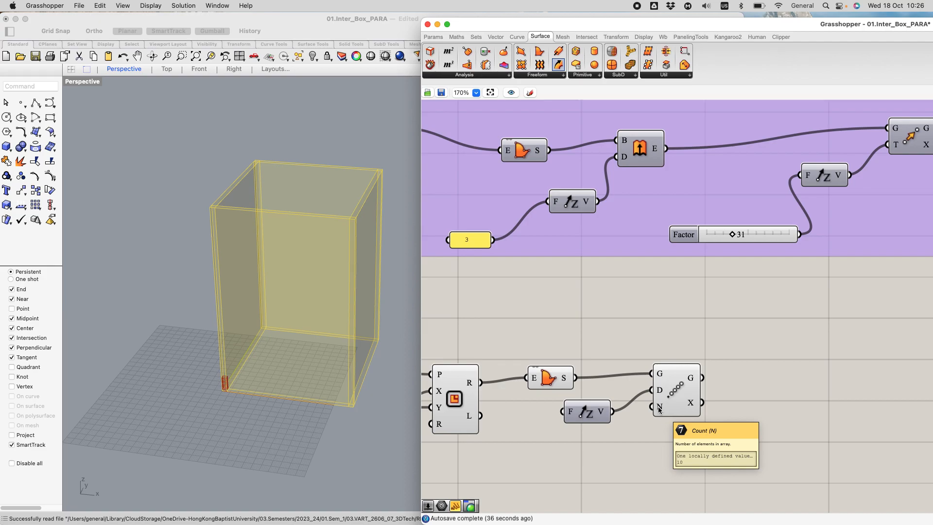
drag(682, 406, 701, 421)
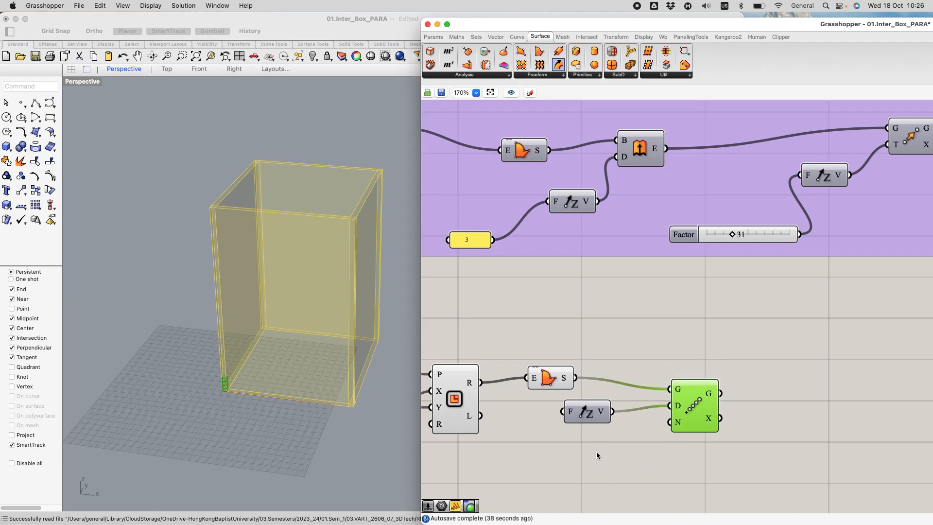
double_click(591, 456)
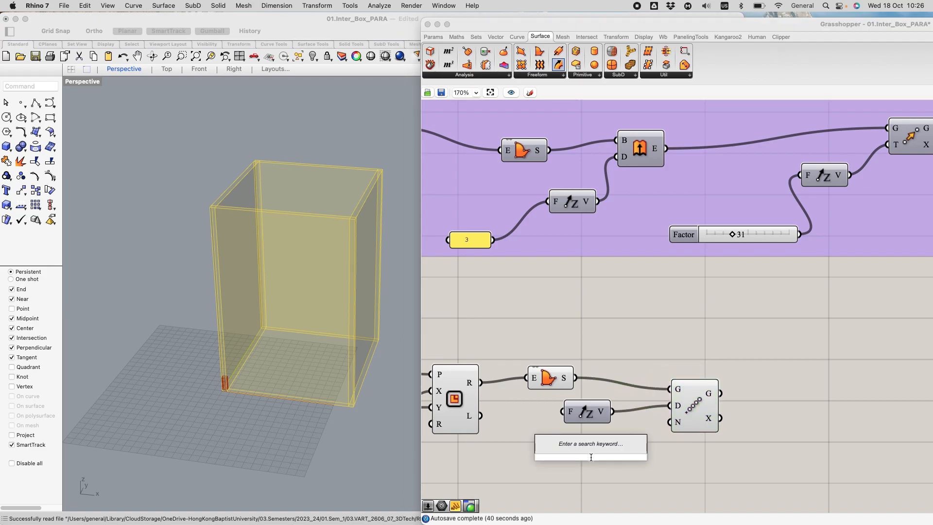
text(5)
key(Return)
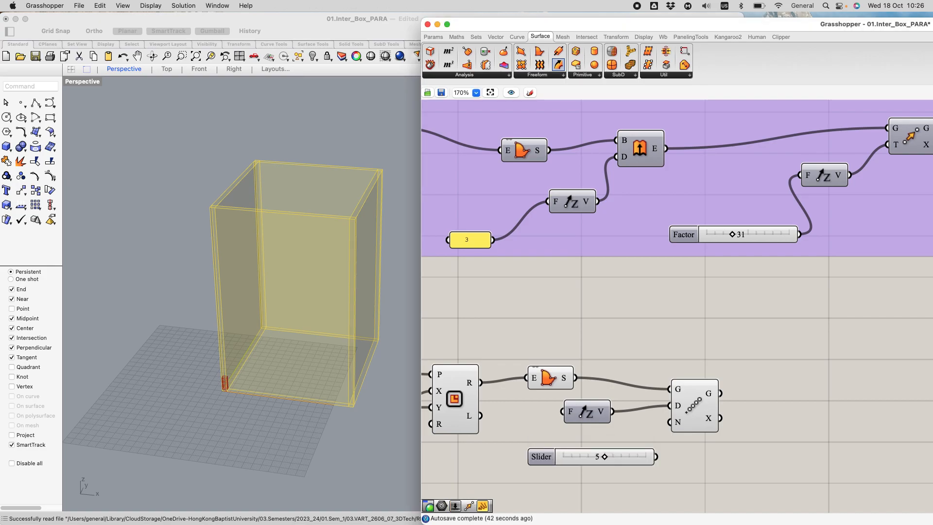
drag(657, 457, 670, 422)
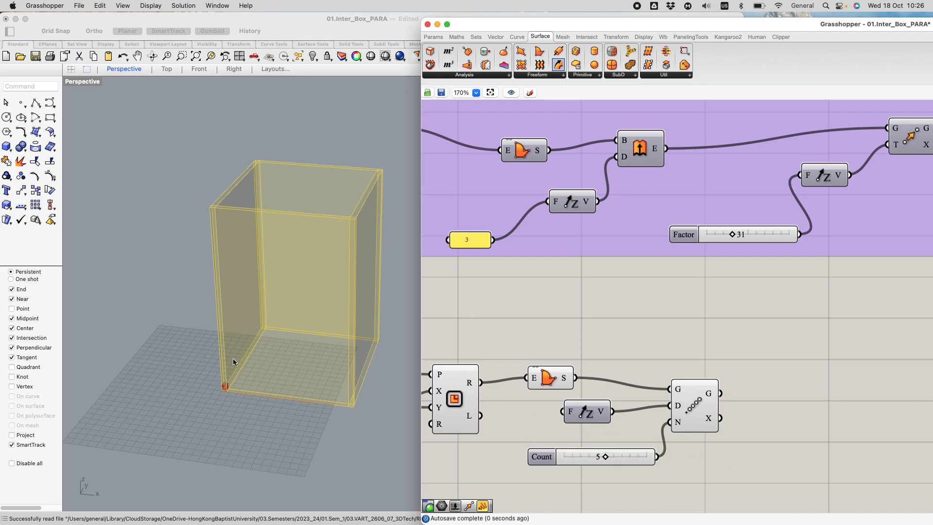
Step: Spread out the Count slider and the Linear Array to make room between the components
scroll(243, 395, up, 5)
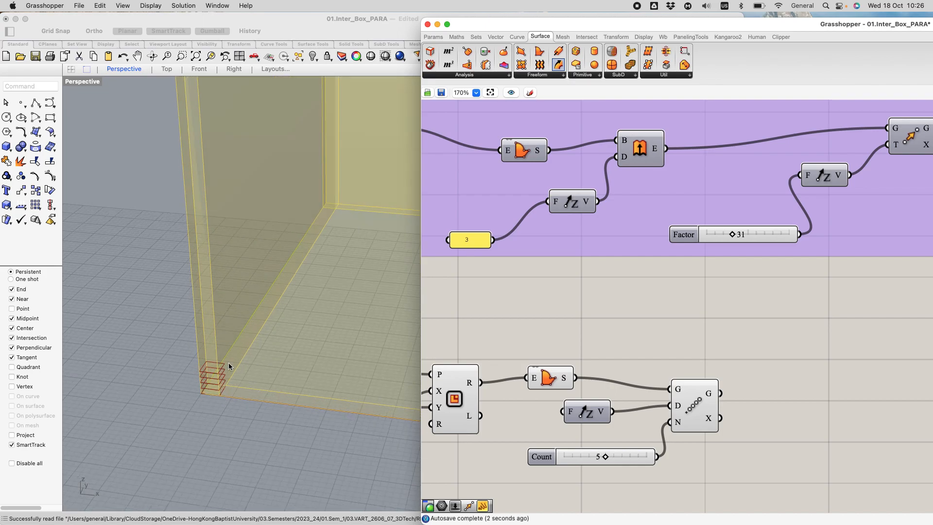
drag(550, 459, 483, 472)
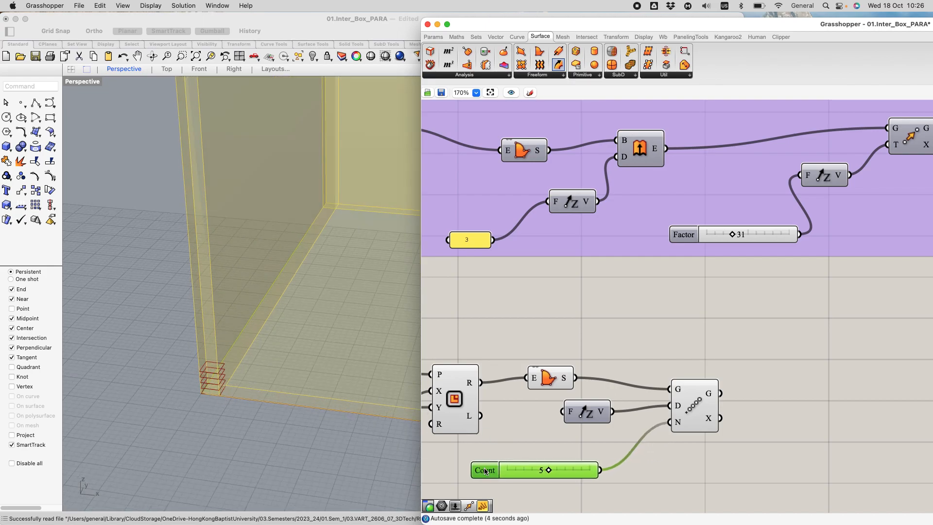
drag(686, 421, 733, 430)
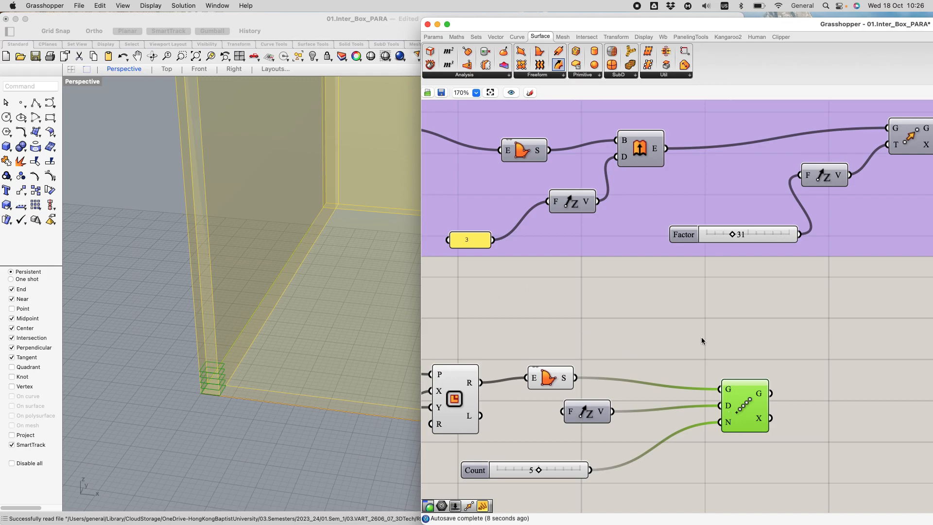
Step: Add a Division component just above the Unit Z vector that feeds the Linear Array
scroll(699, 339, down, 5)
scroll(682, 337, down, 5)
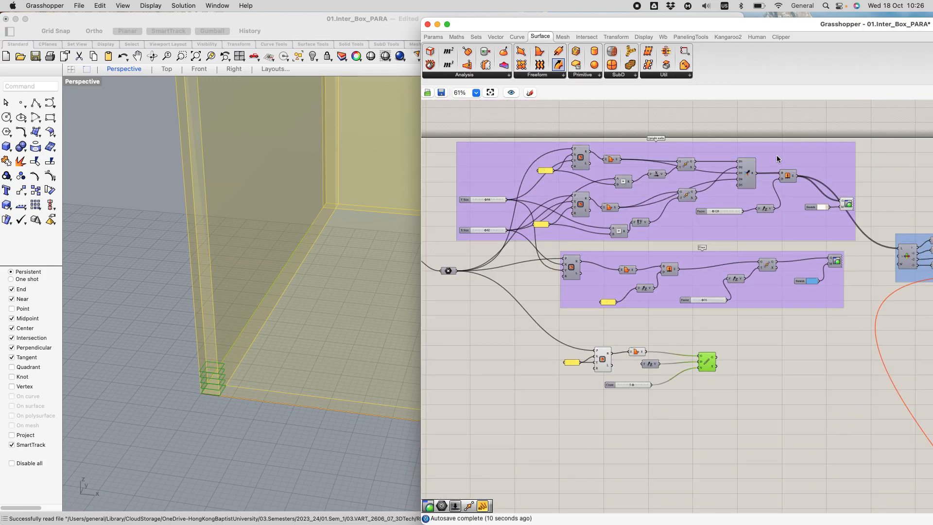
scroll(648, 389, up, 3)
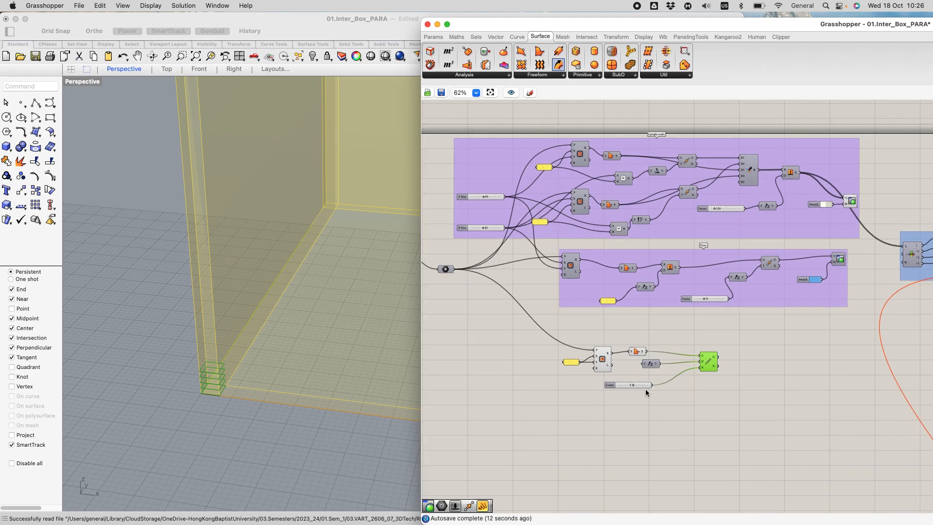
double_click(678, 310)
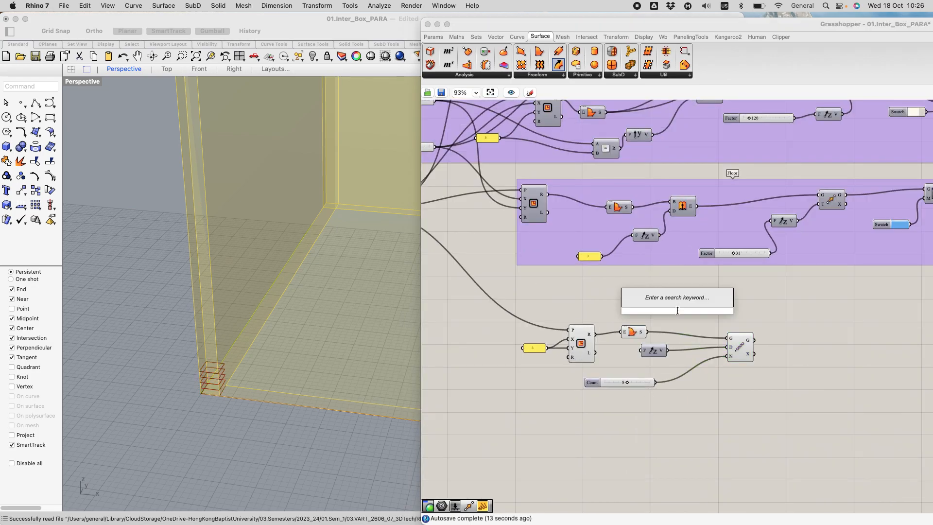
text(divi)
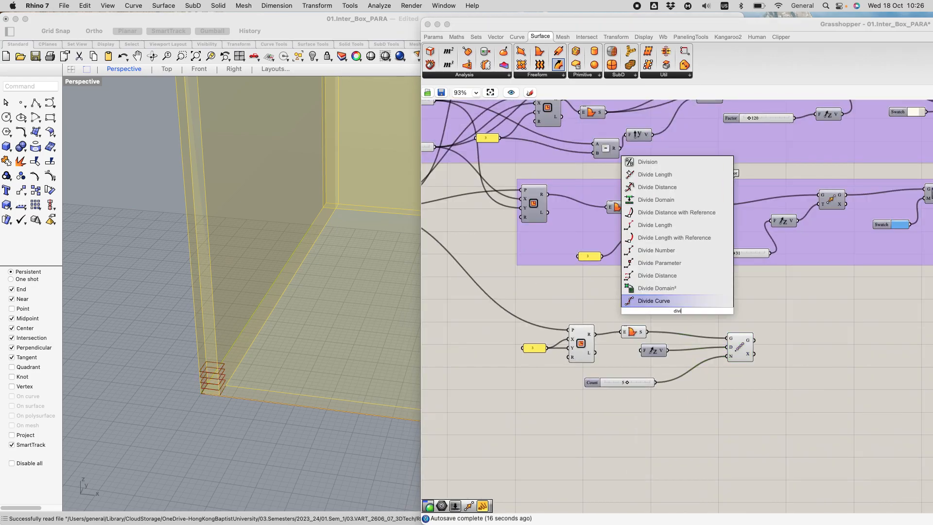
click(652, 162)
drag(679, 310, 679, 320)
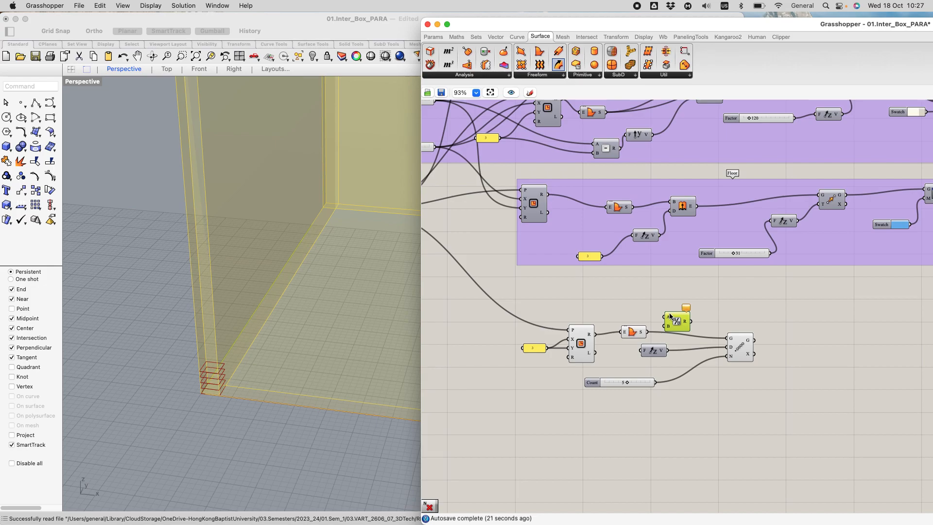
Step: Wire the Upright walls height slider into Division's A input and the array count slider into its B input
scroll(671, 311, down, 5)
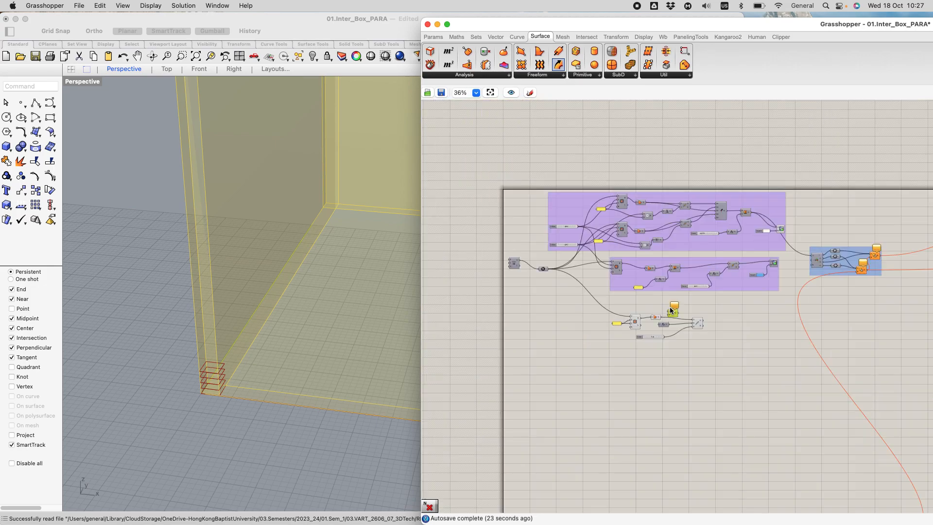
scroll(720, 246, up, 4)
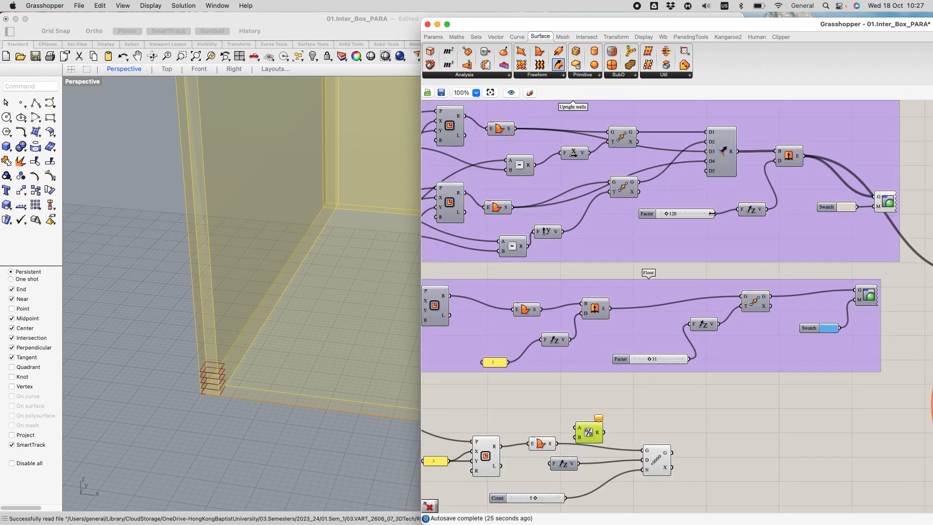
drag(715, 214, 615, 427)
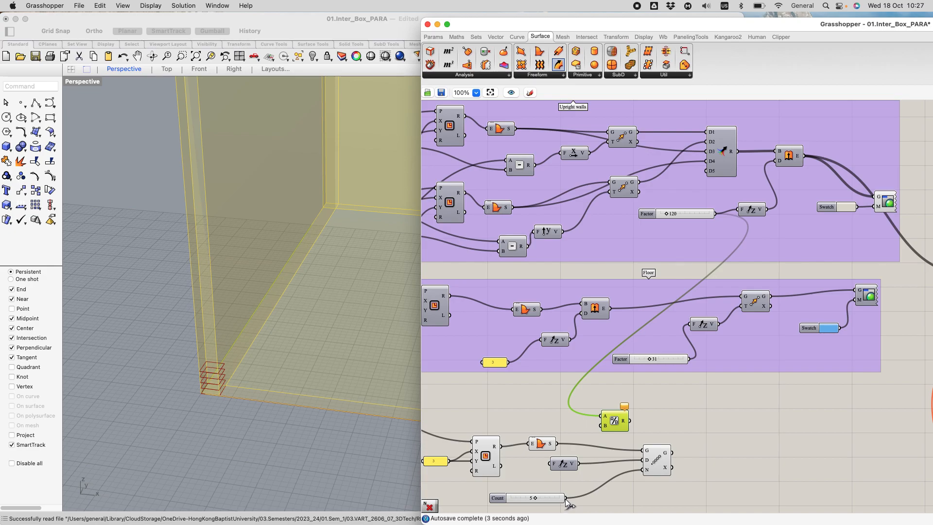
drag(565, 499, 613, 424)
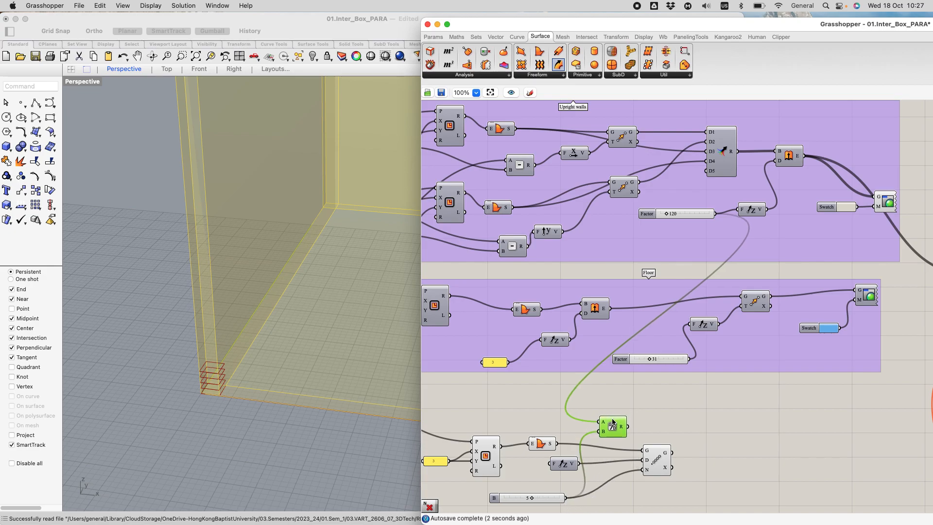
Step: Shift the Linear Array and its Unit Z vector clear of Division and wire the division result into the vector's factor
drag(657, 461, 739, 445)
drag(564, 463, 660, 444)
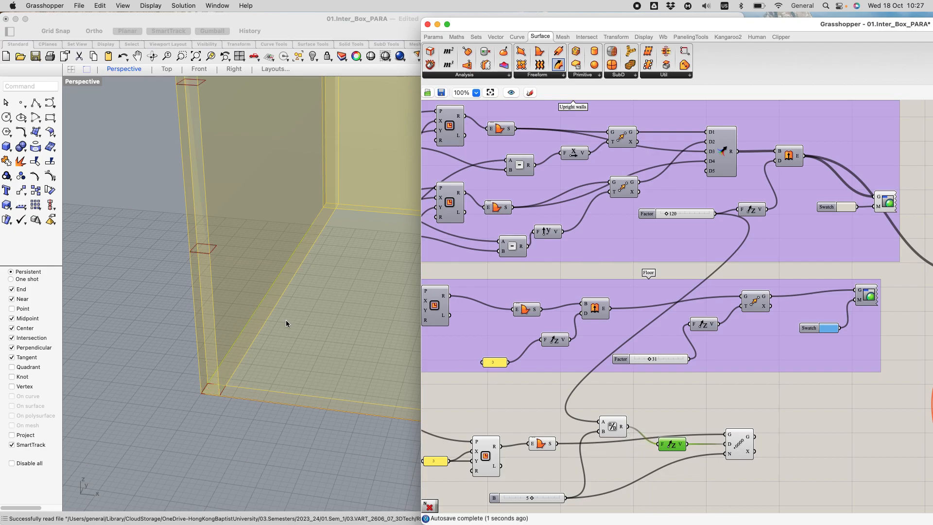
scroll(285, 320, down, 6)
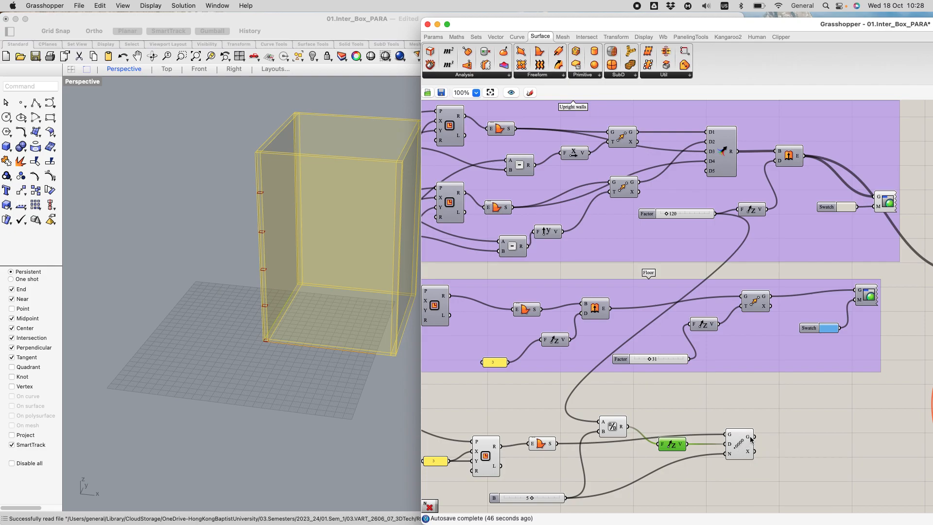
mouse_move(741, 452)
mouse_down()
mouse_move(772, 450)
mouse_move(738, 446)
mouse_up()
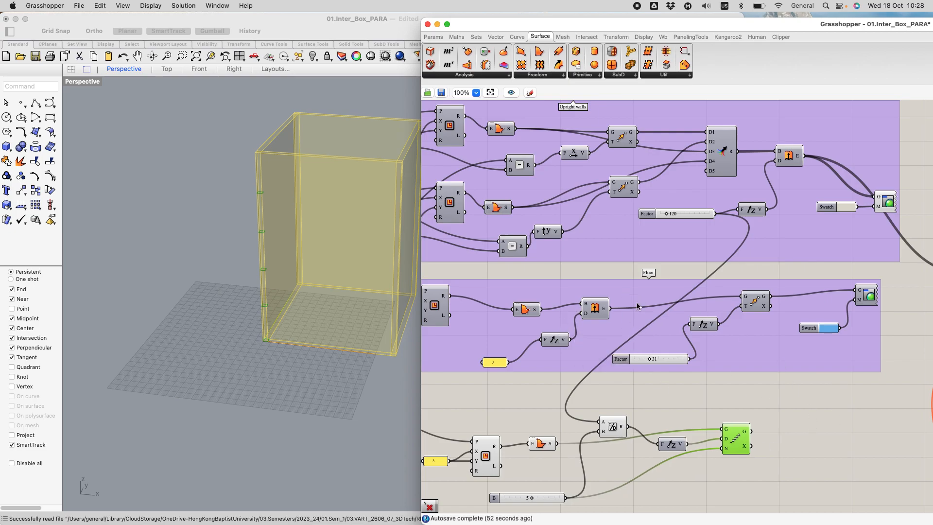
Step: Add an Extrude component after the Linear Array and wire the arrayed geometry into its base input
double_click(804, 428)
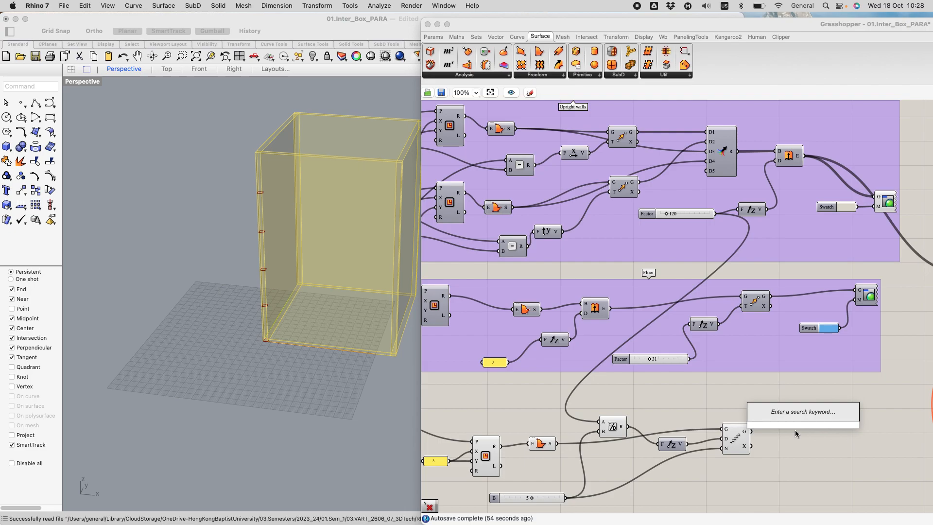
text(ext)
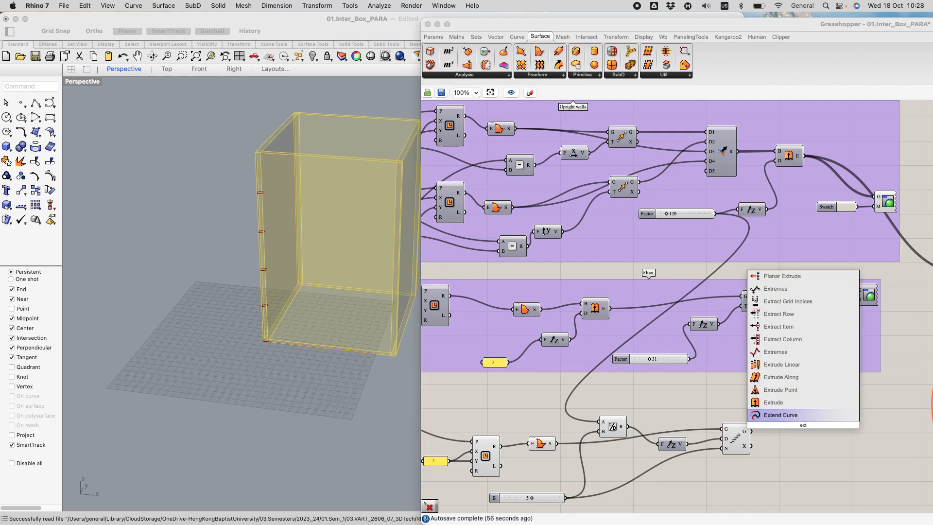
click(794, 404)
click(798, 426)
drag(799, 429, 808, 429)
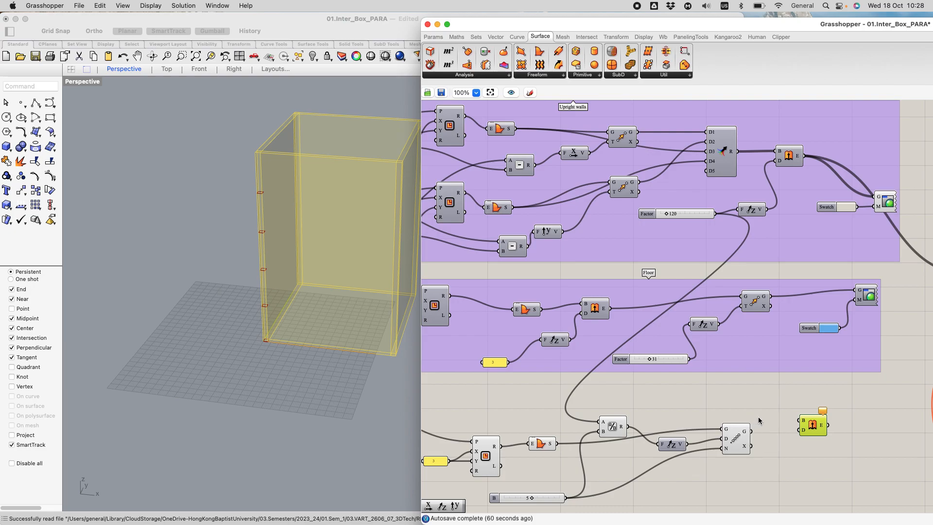
drag(787, 418, 802, 457)
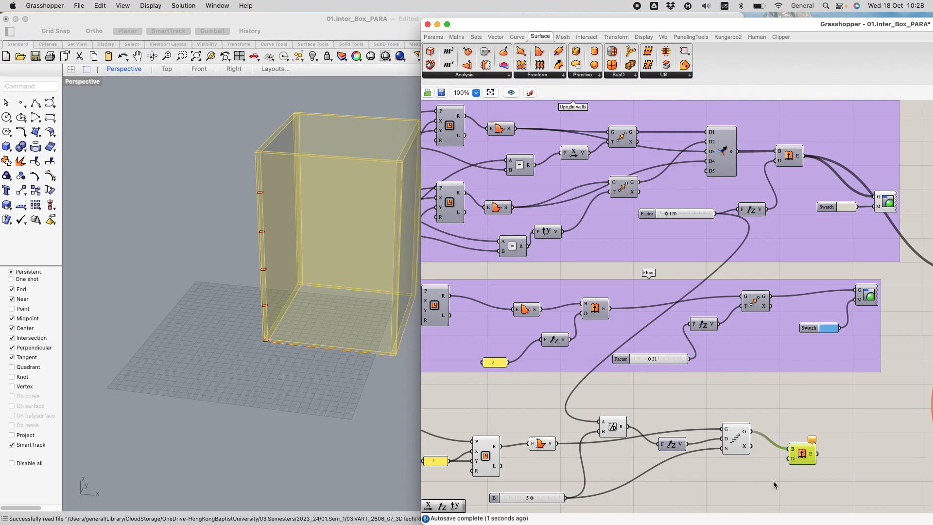
Step: Add a Unit Z vector driven by a new slider set to 12 and wire it into the new Extrude's direction input
double_click(751, 476)
text(z)
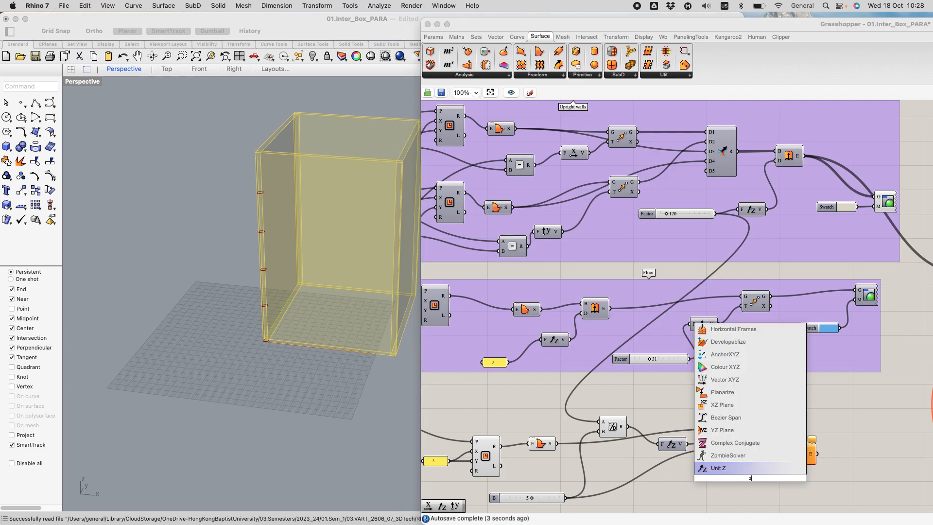
key(Return)
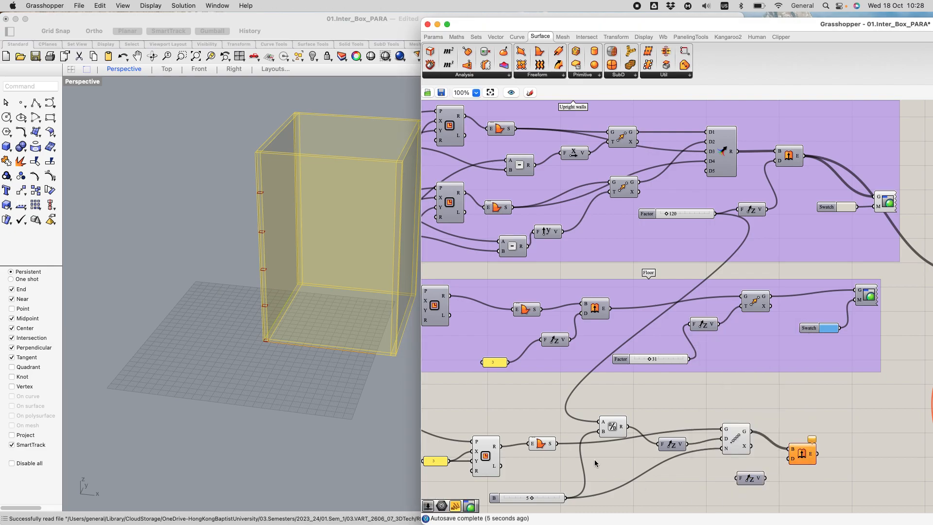
double_click(670, 497)
text(12)
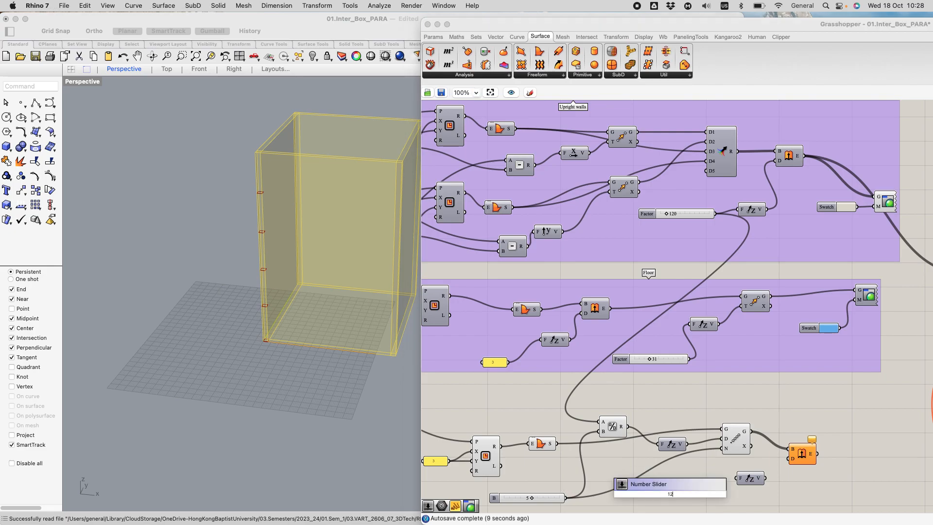
key(Return)
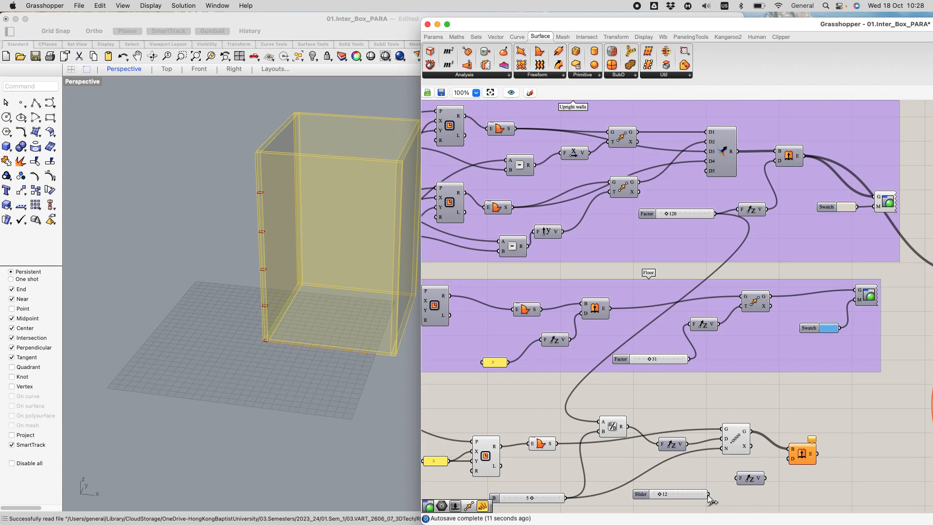
drag(709, 494, 791, 459)
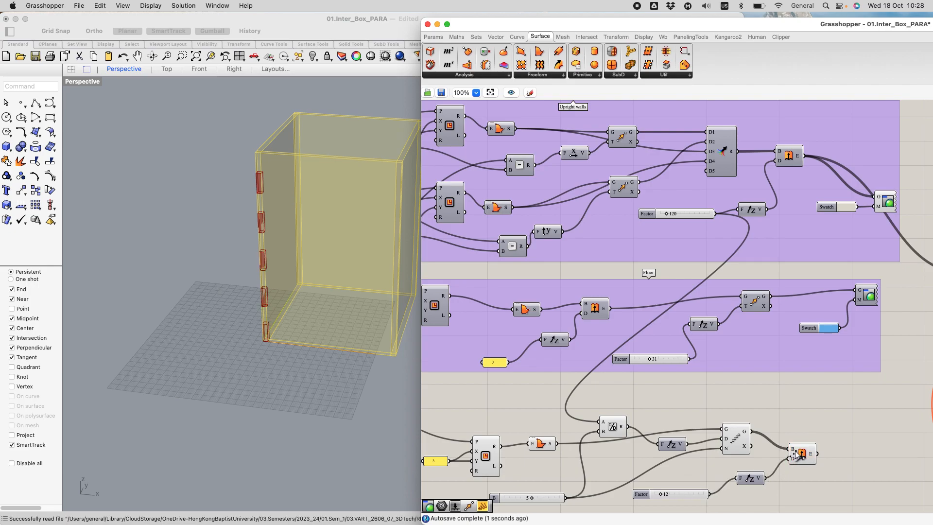
scroll(269, 180, up, 5)
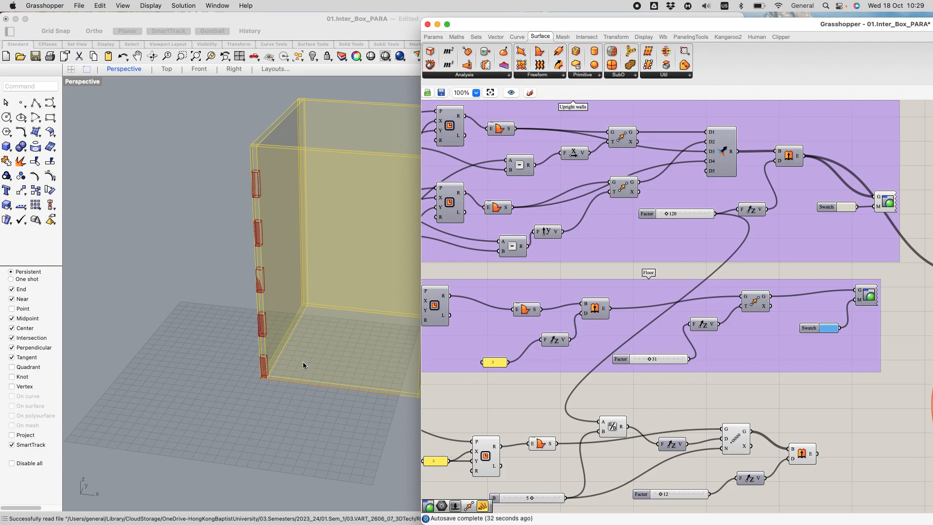
scroll(303, 362, up, 3)
scroll(254, 413, up, 2)
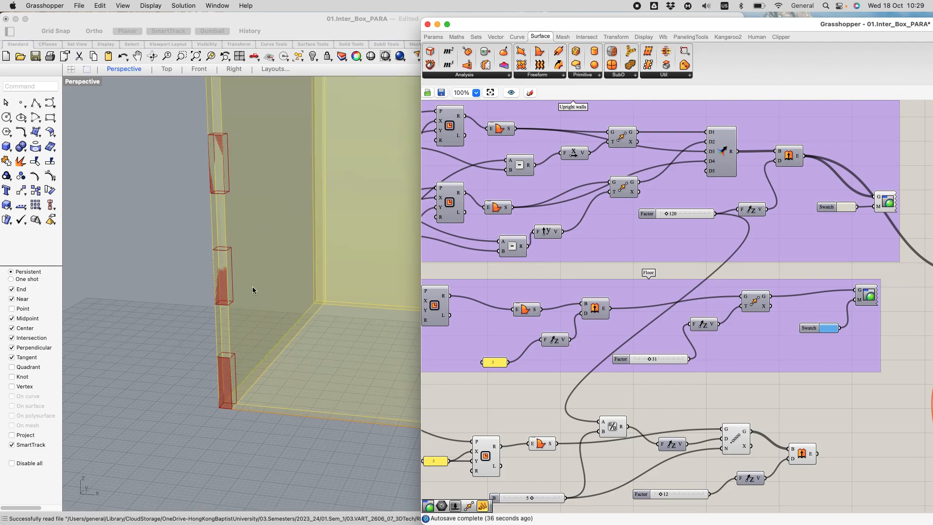
scroll(252, 289, down, 5)
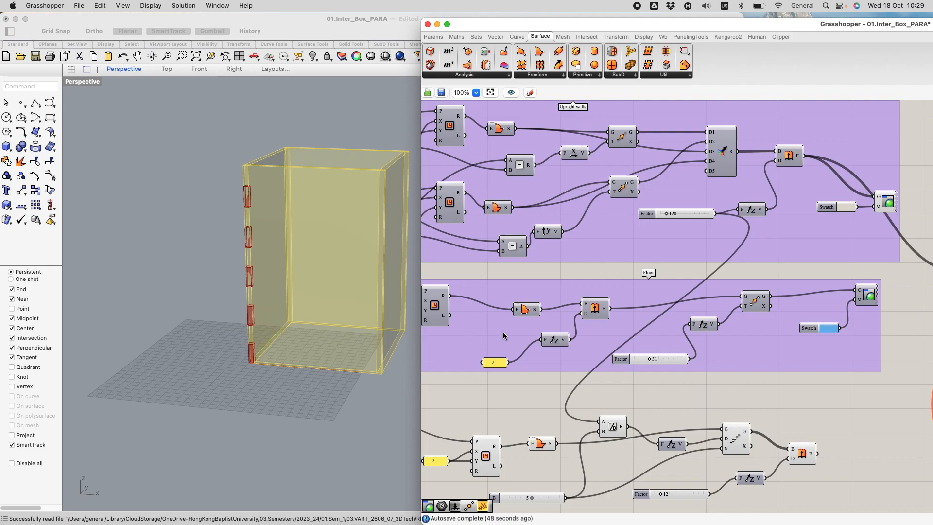
Step: Place a Cull Index component next to the Extrude component that builds the corner blocks
click(476, 36)
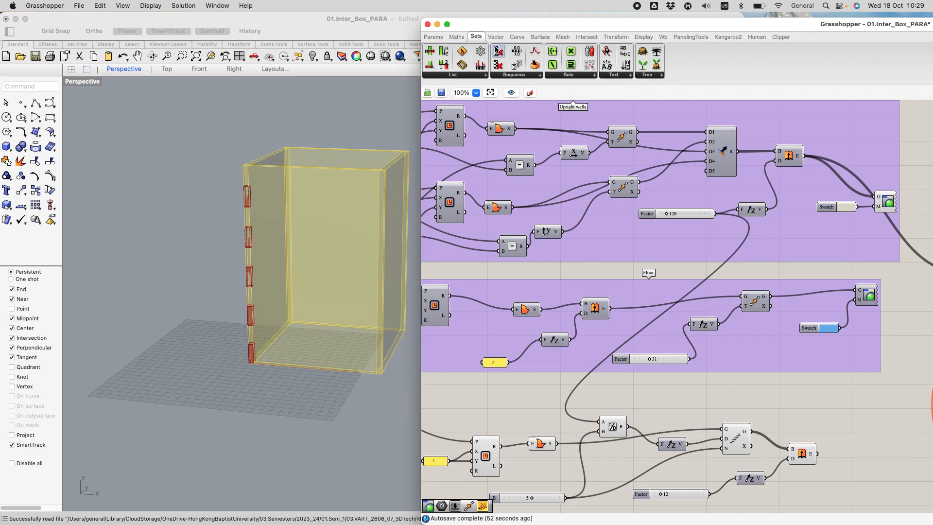
click(453, 77)
click(522, 76)
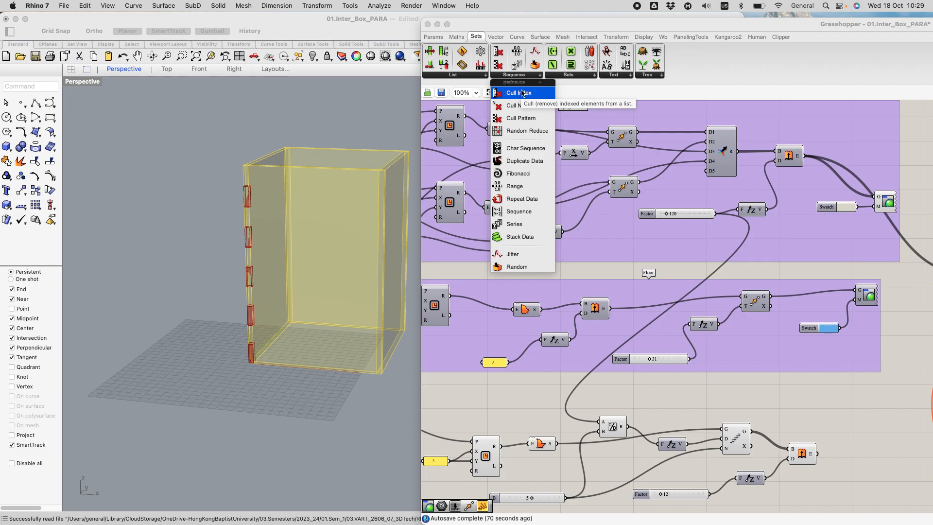
drag(522, 95, 834, 430)
scroll(870, 455, up, 5)
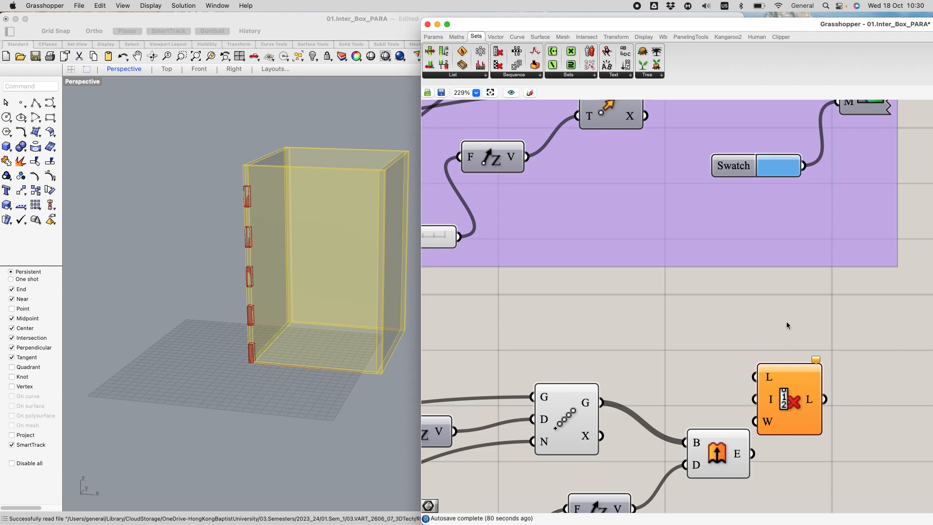
Step: Shift Cull Index clear of the Extrude component and wire the extruded blocks into its list input
click(455, 75)
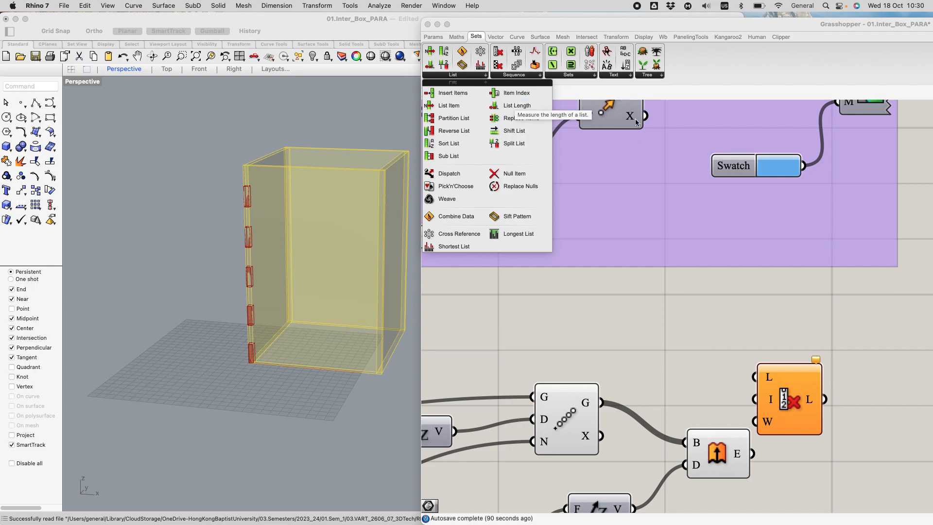
click(694, 337)
drag(808, 387, 861, 432)
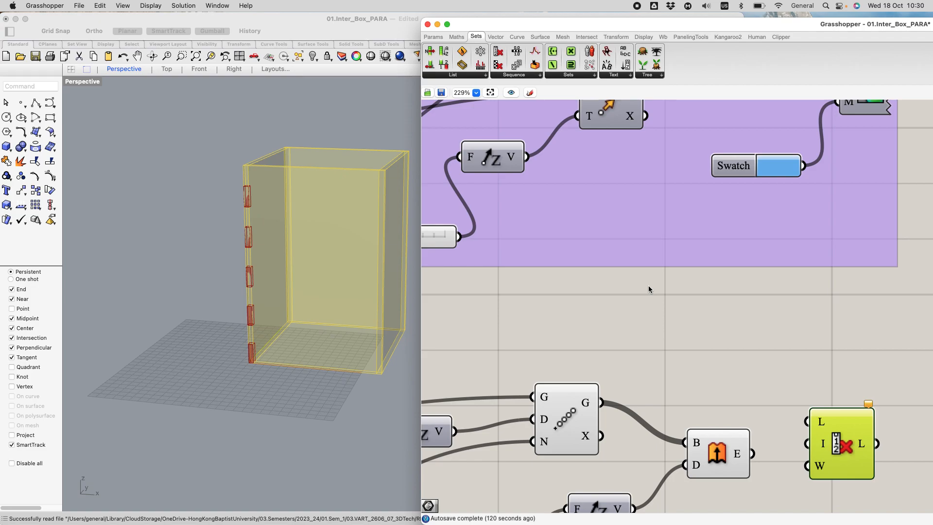
drag(833, 434, 834, 465)
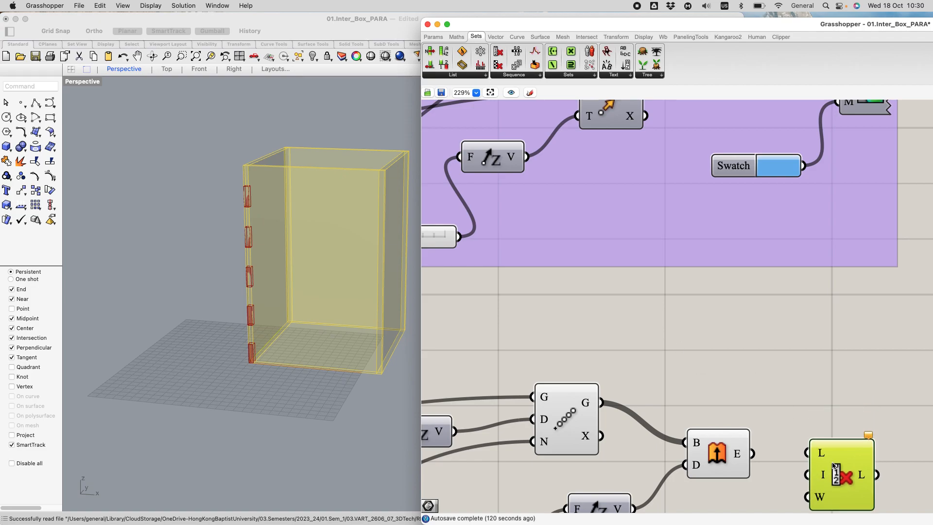
drag(753, 453, 837, 455)
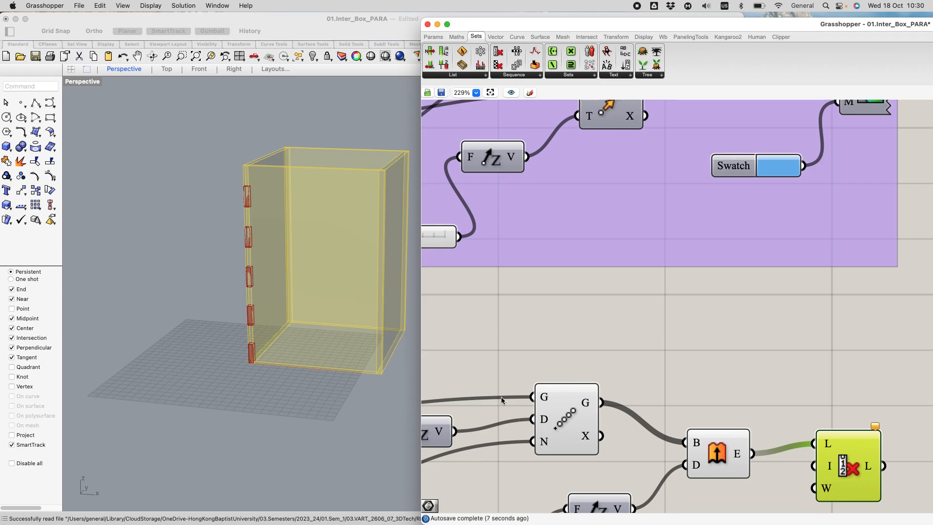
scroll(265, 374, up, 3)
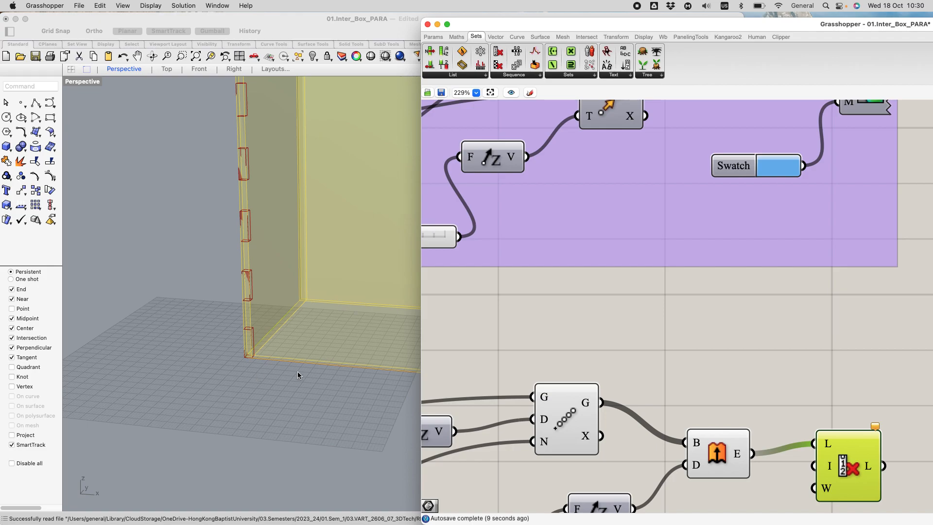
Step: Place a Panel above Cull Index, wire the Extrude output into it and enlarge it to list all the blocks
scroll(534, 410, down, 5)
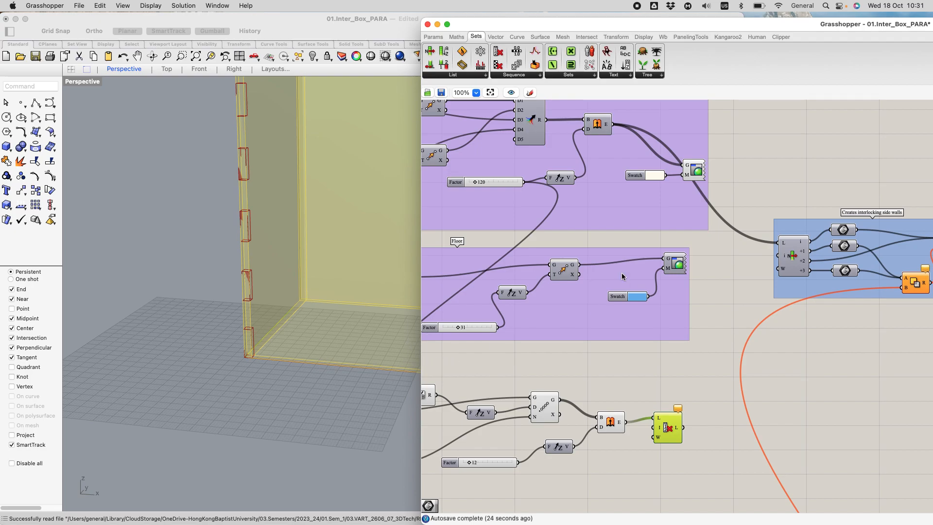
click(434, 38)
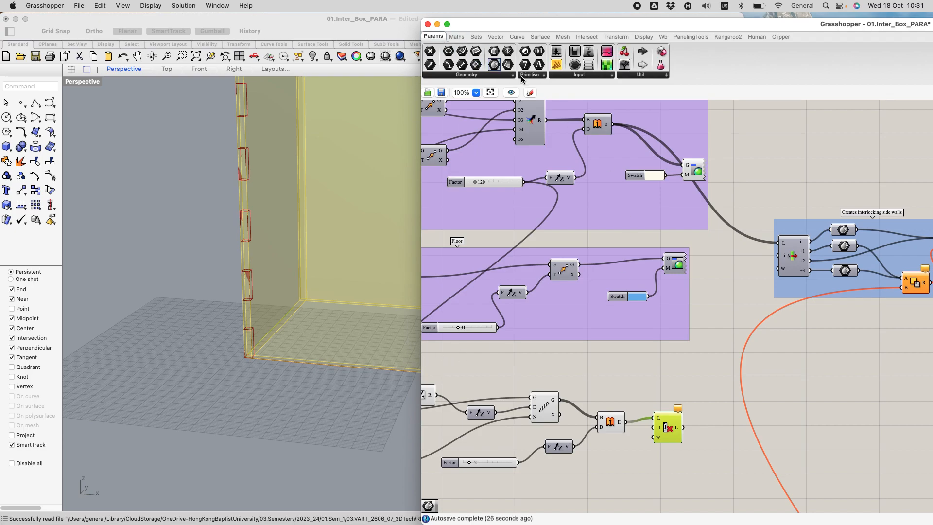
drag(678, 264, 666, 356)
drag(629, 422, 669, 366)
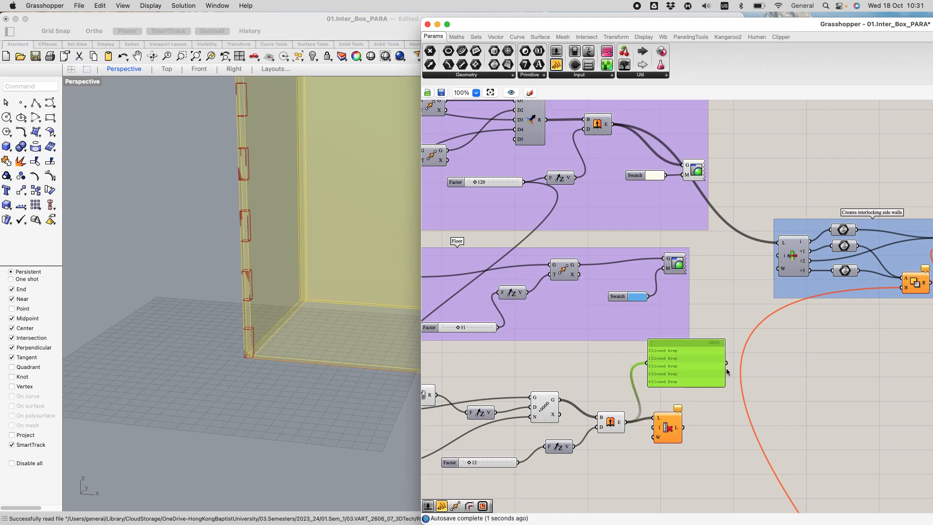
scroll(681, 362, up, 4)
drag(715, 407, 719, 440)
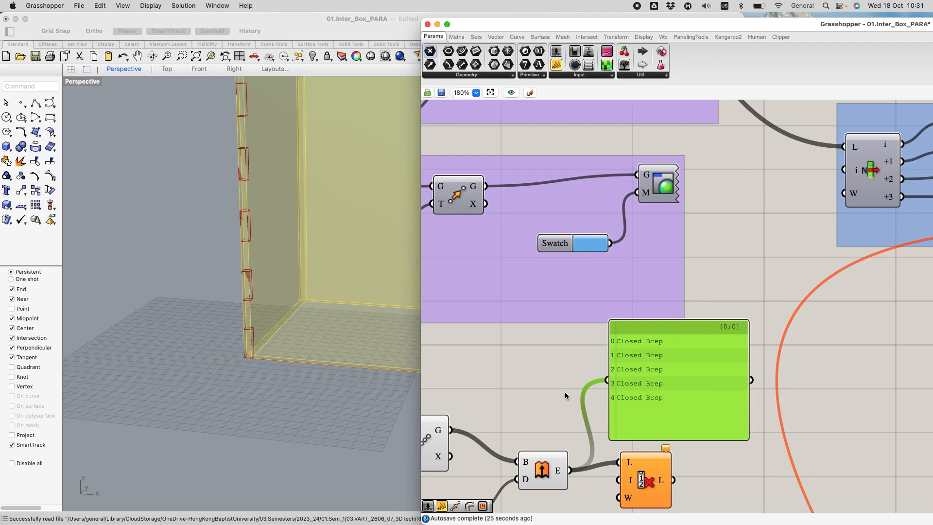
Step: Add a small panel containing 0 below Extrude and wire it into Cull Index's index input
scroll(583, 347, down, 4)
scroll(591, 439, up, 6)
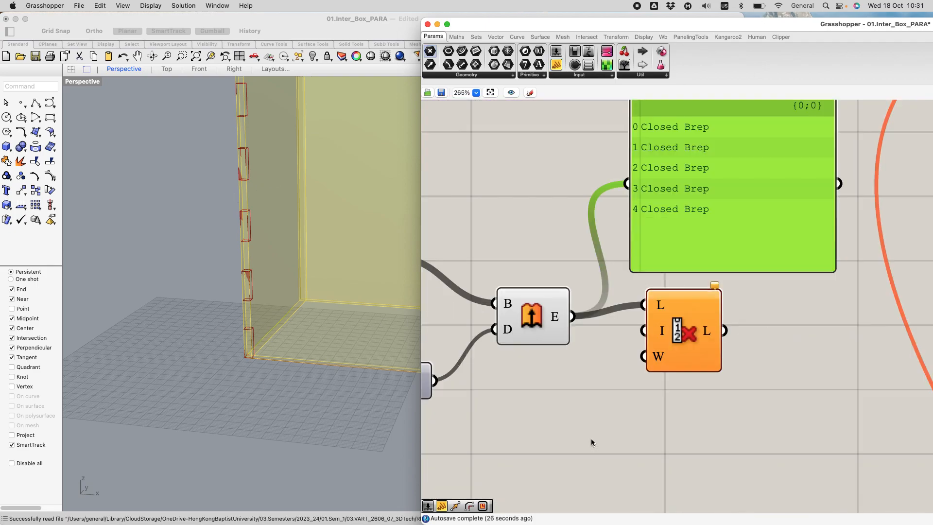
click(560, 386)
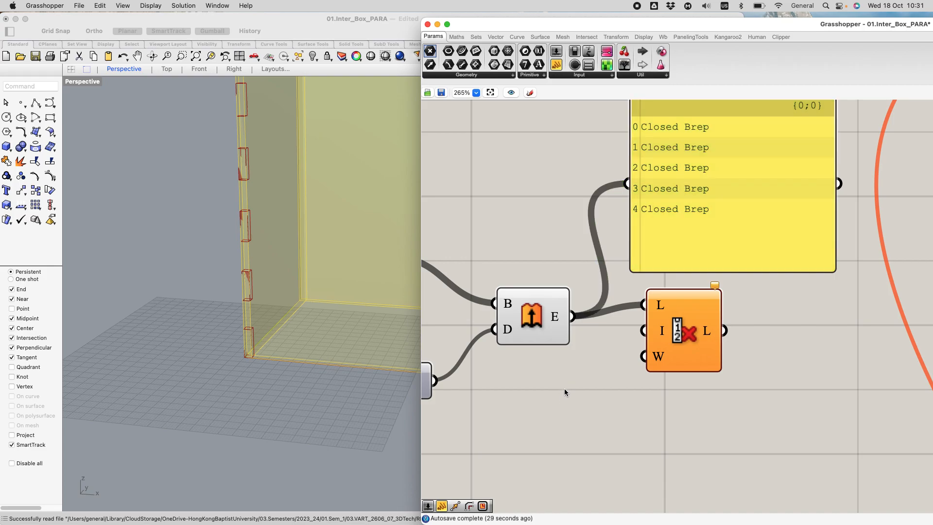
double_click(578, 387)
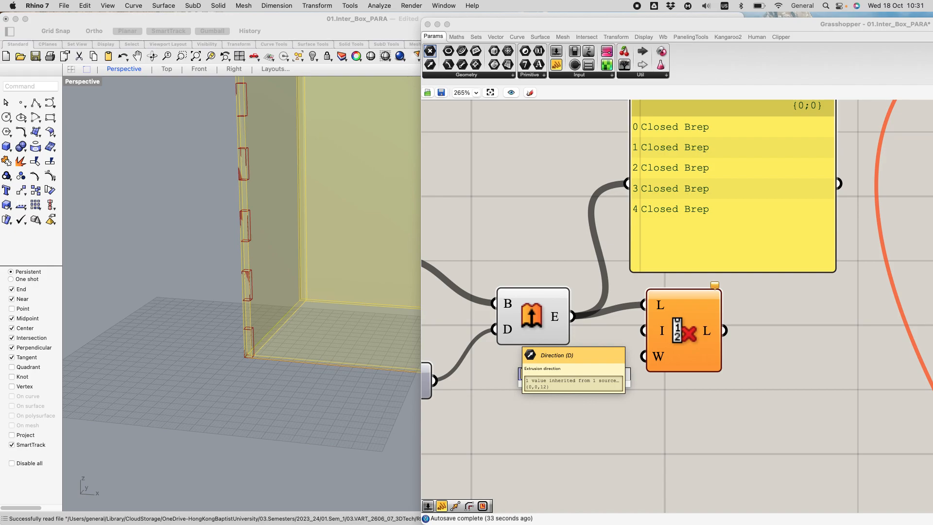
text(//0)
key(Return)
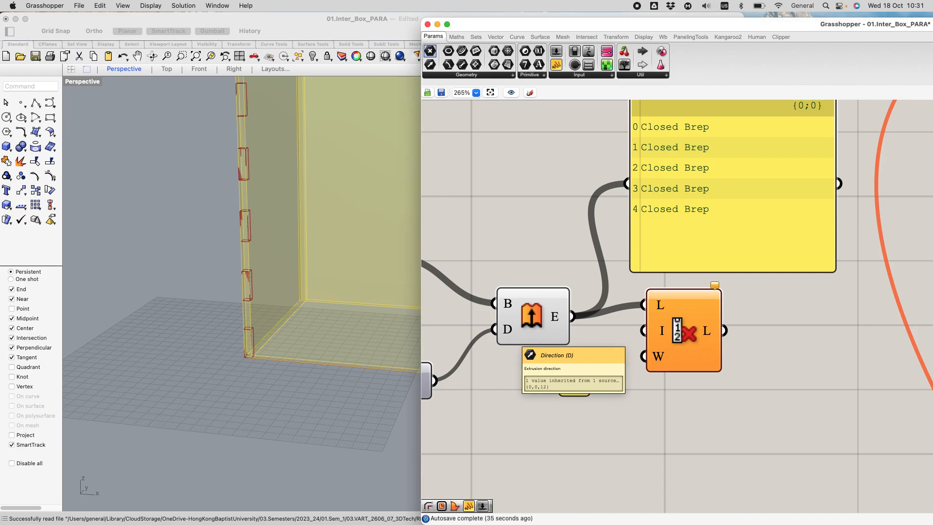
drag(590, 378, 635, 329)
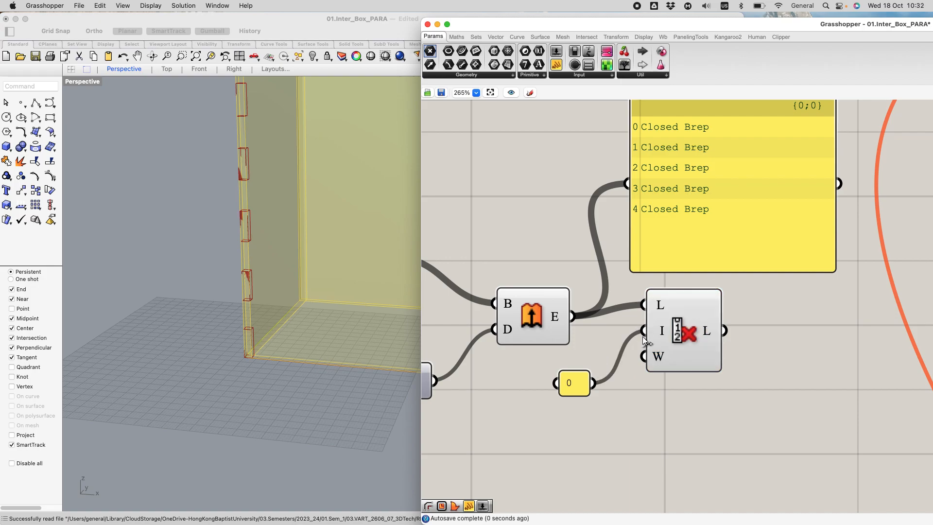
Step: Select Cull Index to preview the remaining blocks on the box corner and shift it away from Extrude and the index panel
click(687, 310)
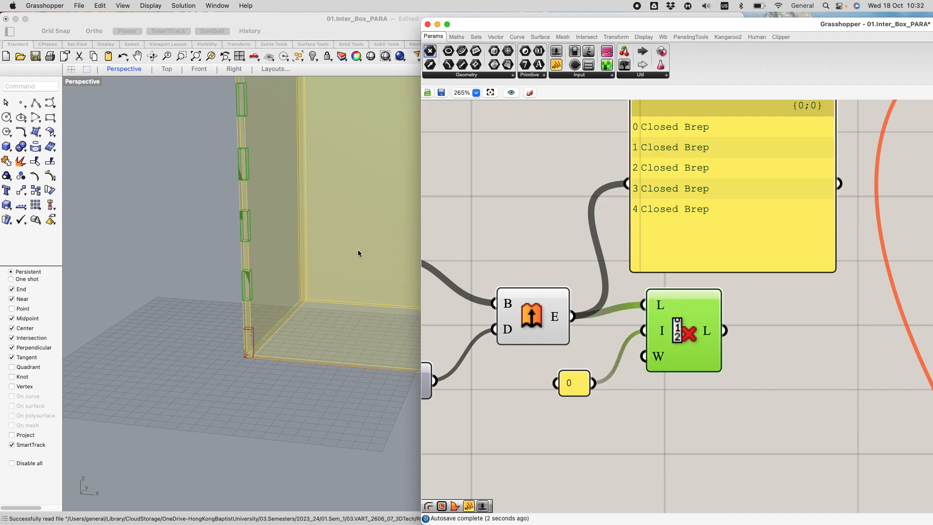
scroll(306, 256, down, 8)
scroll(334, 181, up, 8)
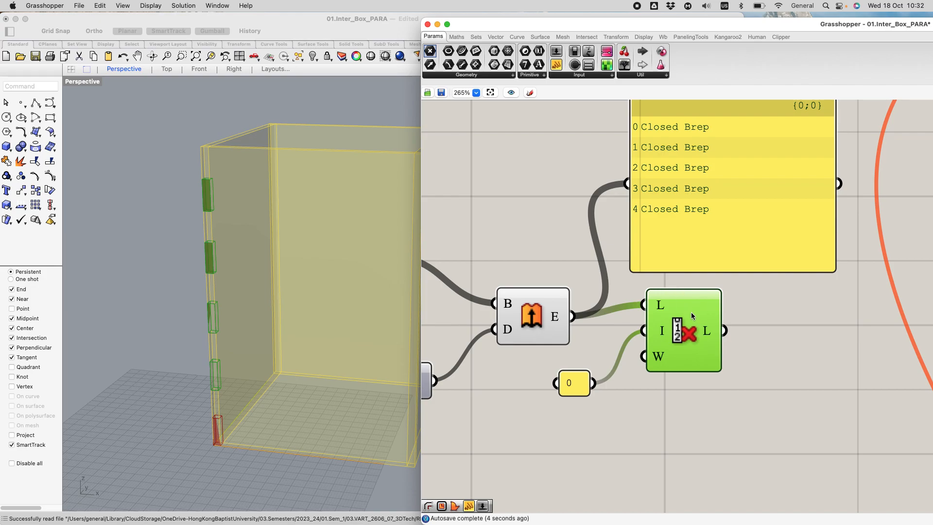
drag(692, 315, 737, 340)
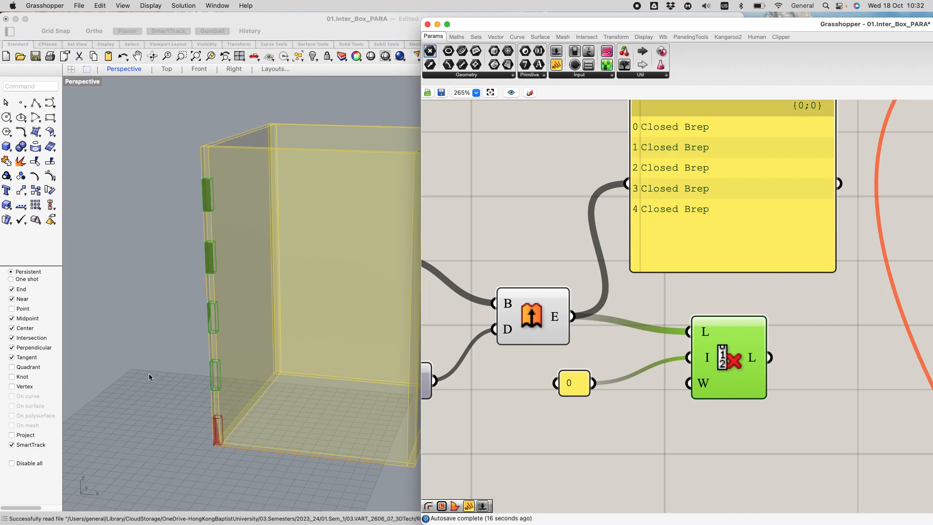
drag(738, 351, 714, 347)
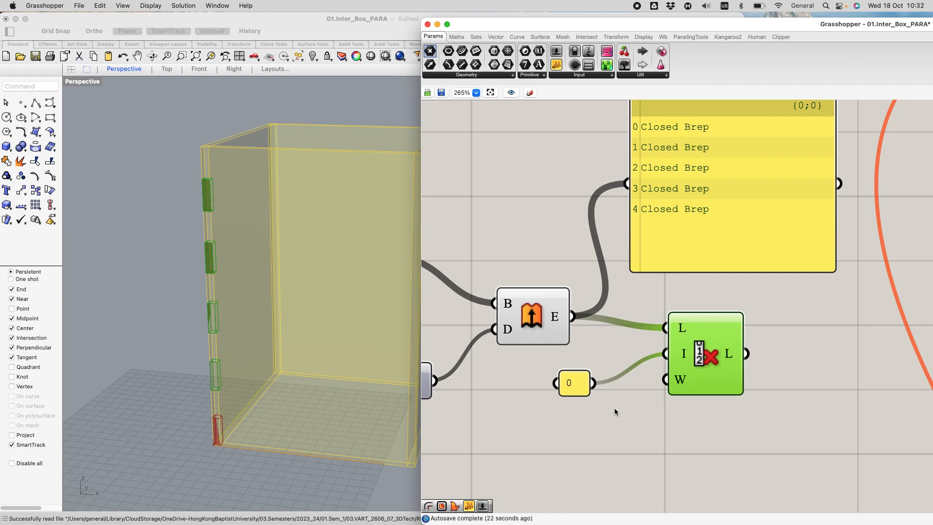
Step: Try culling two blocks by changing the index panel's content to 0,3
double_click(573, 384)
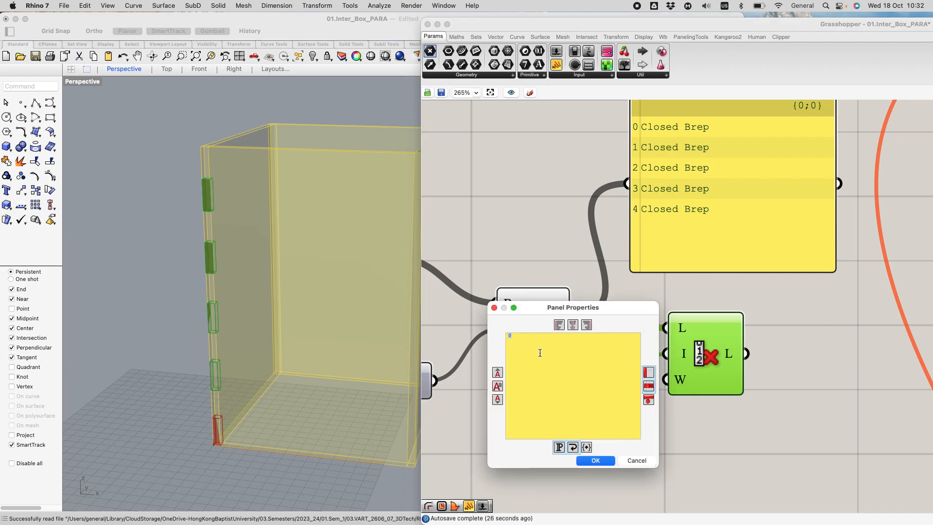
text(,)
click(596, 461)
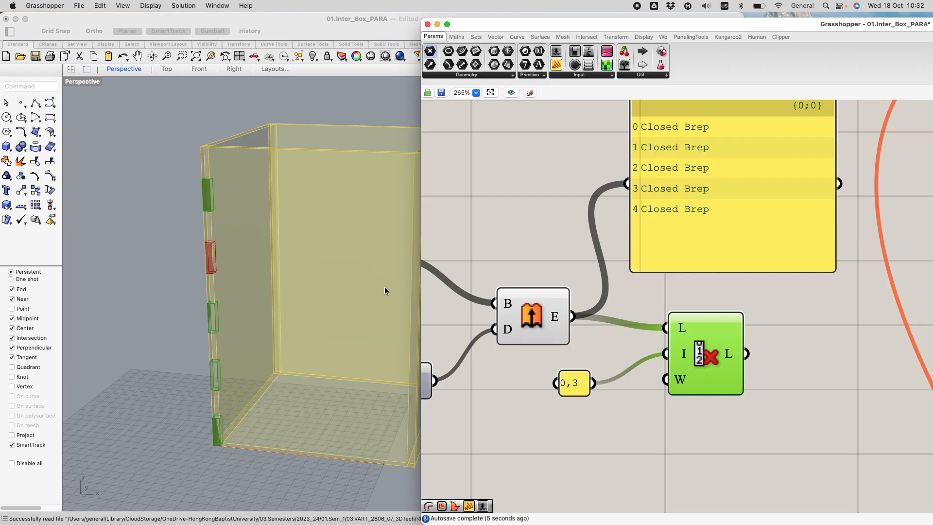
Step: Try separating the two cull indices with a double slash, as 0//3, in the index panel
double_click(572, 386)
drag(507, 335, 516, 337)
click(513, 339)
key(BackSpace)
text(//3)
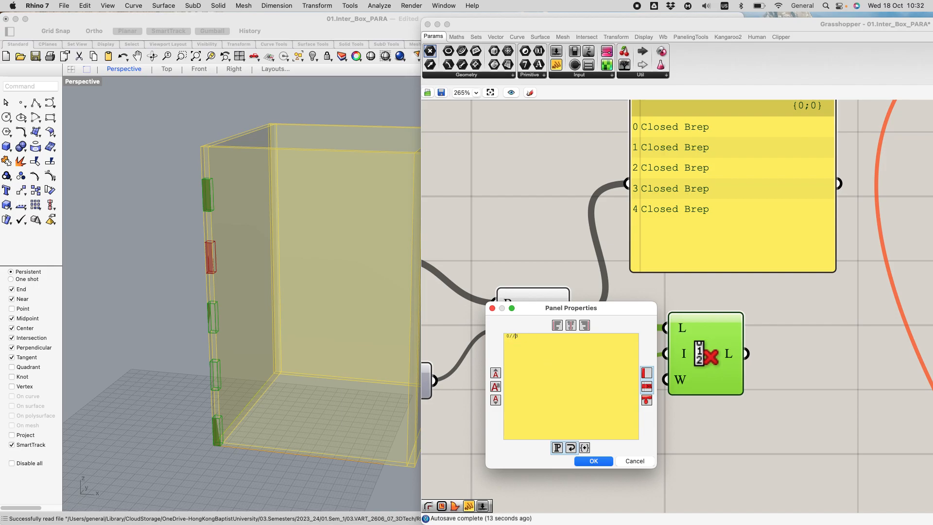
click(593, 462)
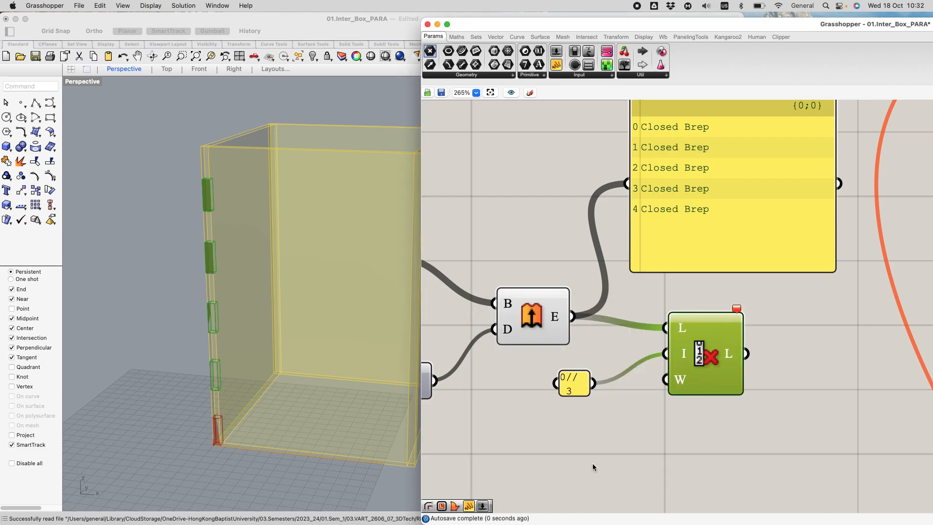
Step: Try entering the cull indices as 0, and 3 on separate lines of the index panel
double_click(579, 389)
click(521, 341)
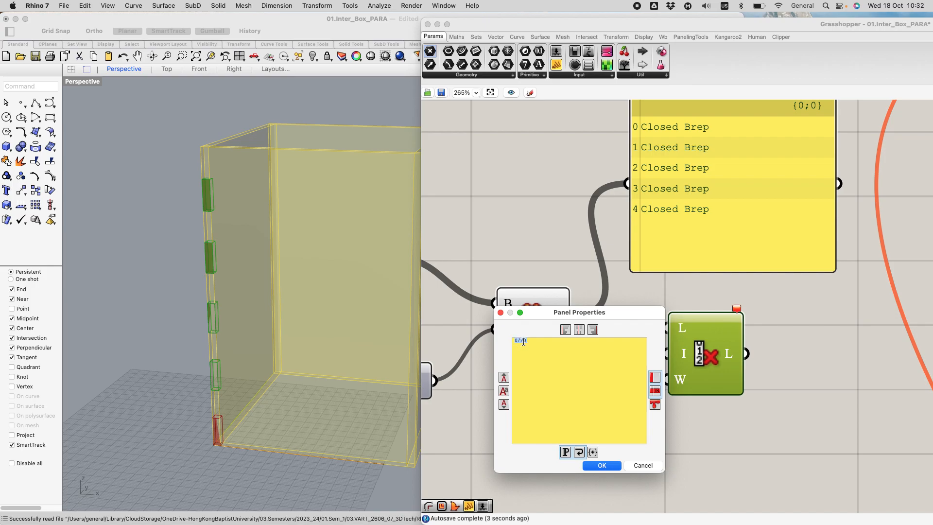
key(BackSpace)
key(BackSpace)
text(,)
click(601, 466)
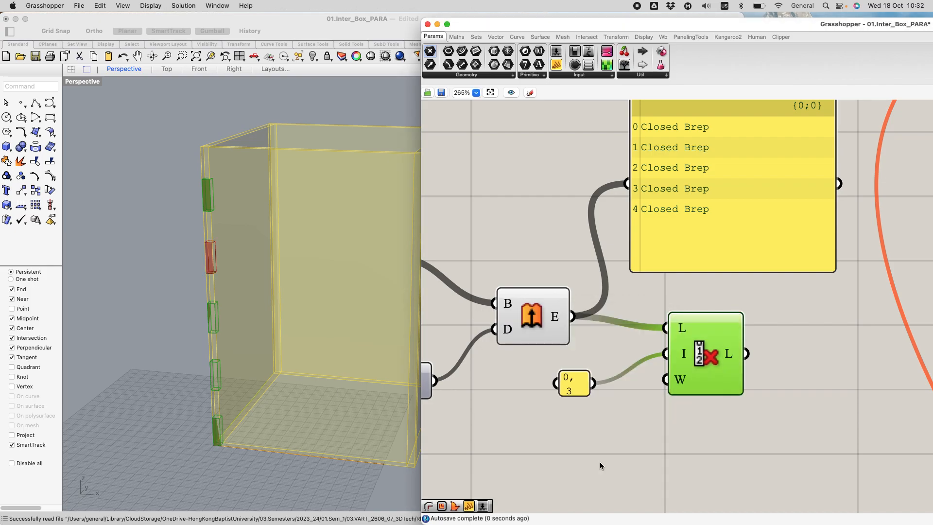
Step: Turn off Wrap Items for the index panel
double_click(575, 384)
click(563, 328)
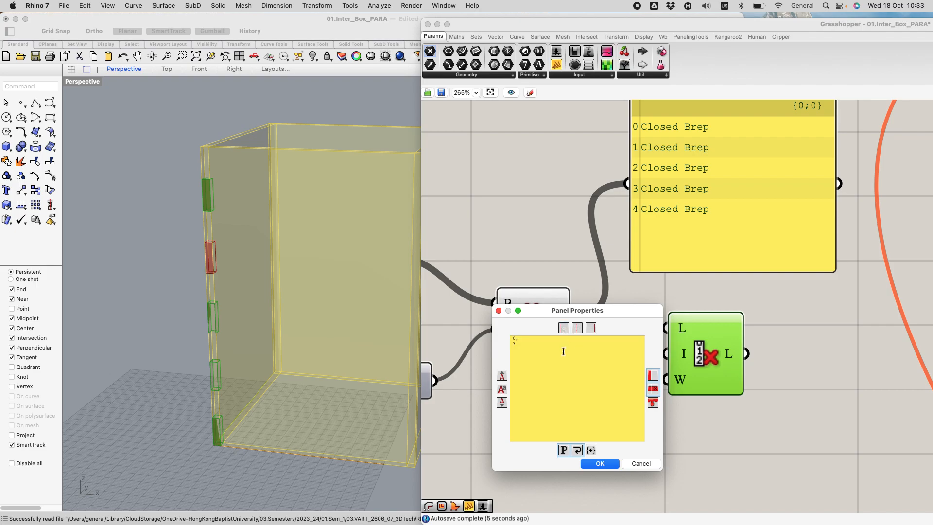
click(636, 466)
right_click(566, 392)
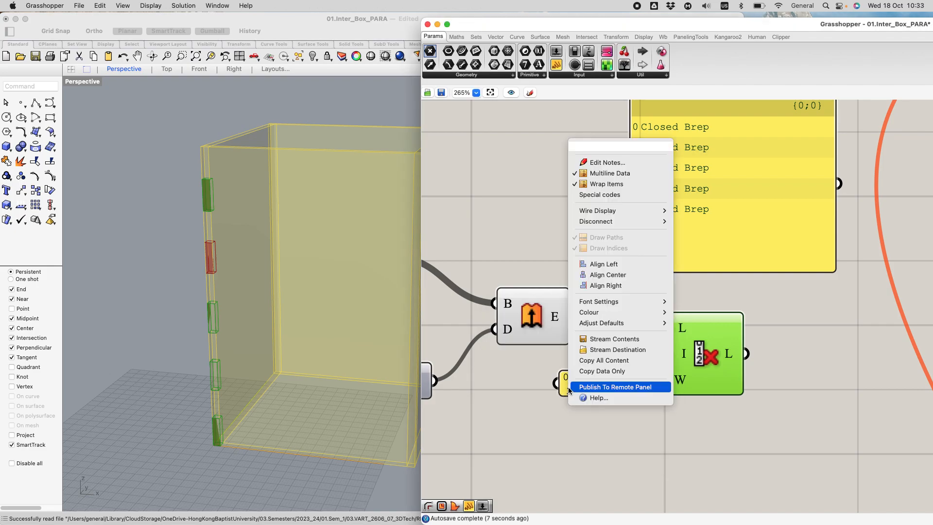
click(605, 186)
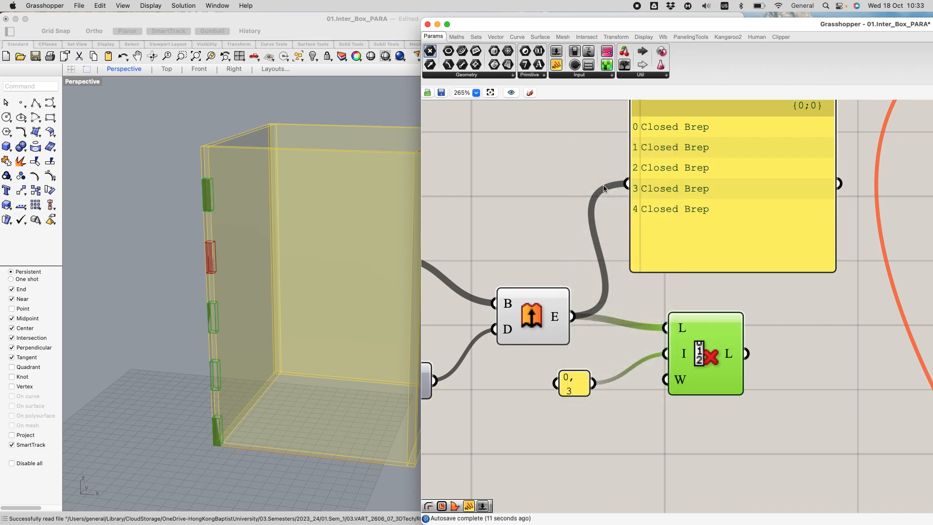
click(597, 440)
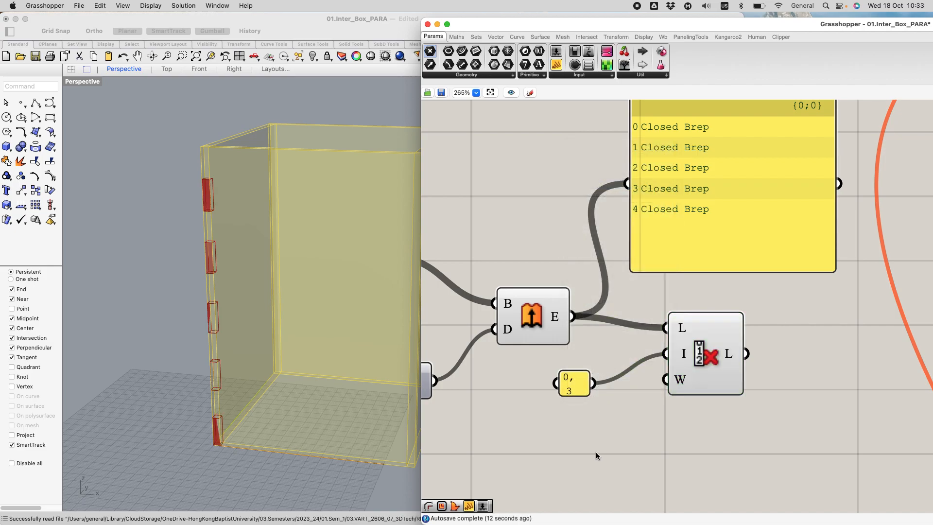
Step: Replace the index panel's content with just 0 and reposition Cull Index slightly lower beside it
double_click(582, 385)
drag(540, 340, 507, 329)
text(0)
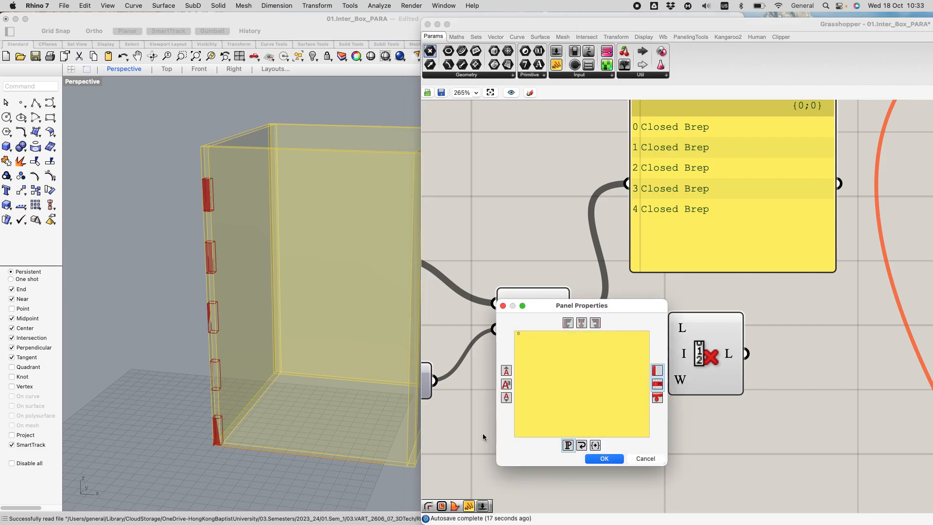
click(607, 459)
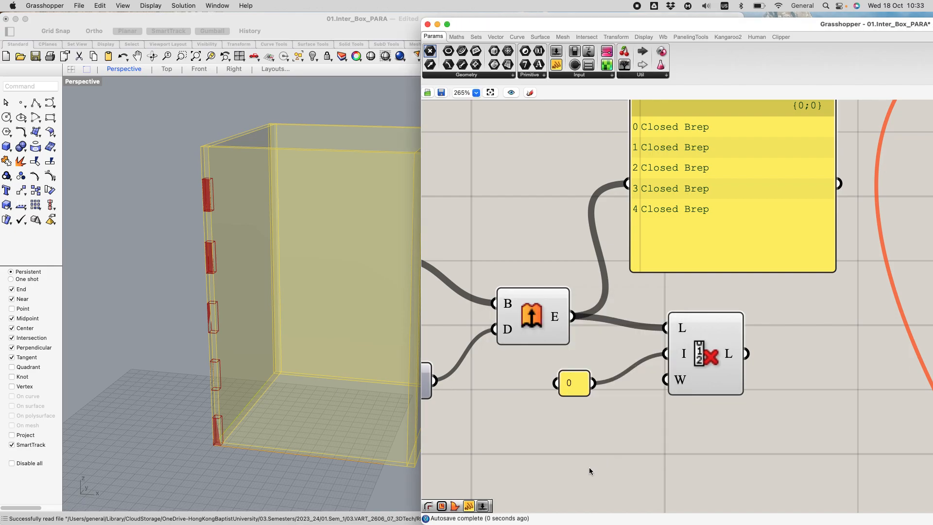
drag(707, 394, 707, 382)
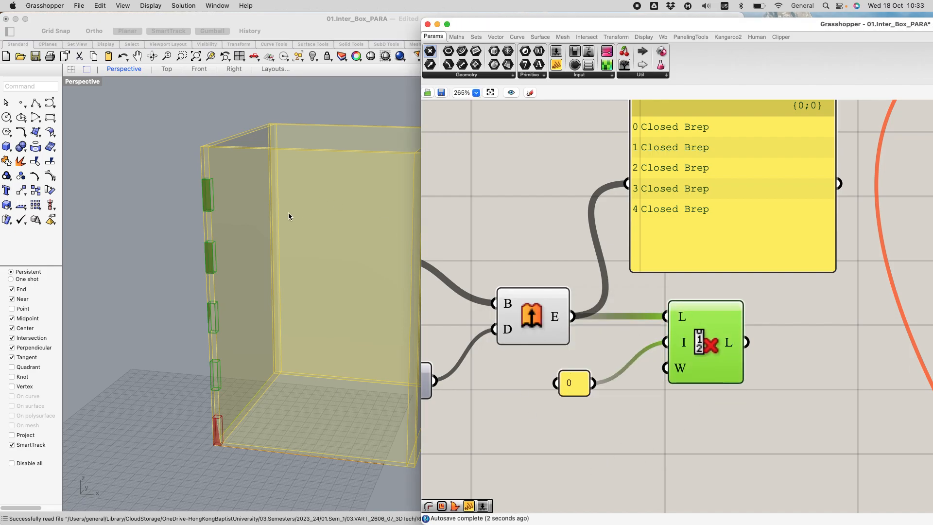
drag(710, 311, 705, 346)
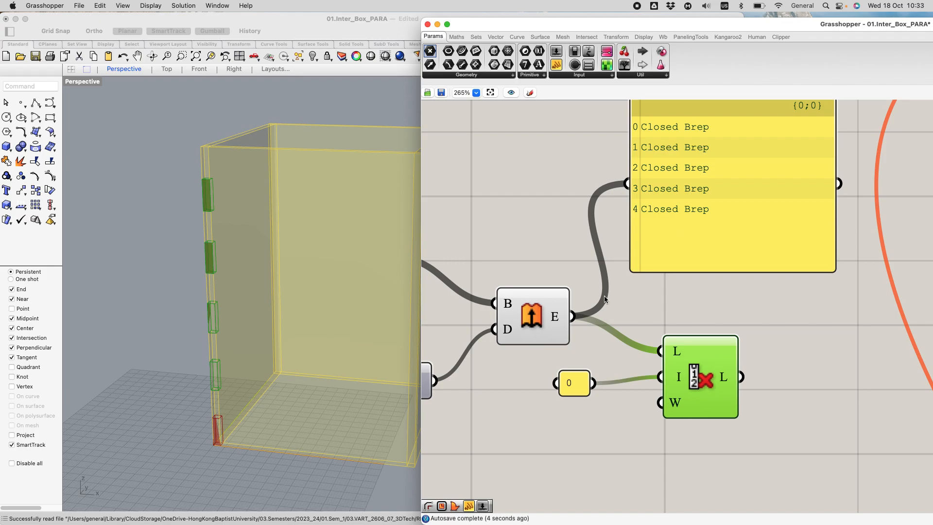
Step: Delete the panel listing the extruded blocks and select Cull Index to preview its remaining blocks
scroll(649, 271, down, 5)
click(686, 232)
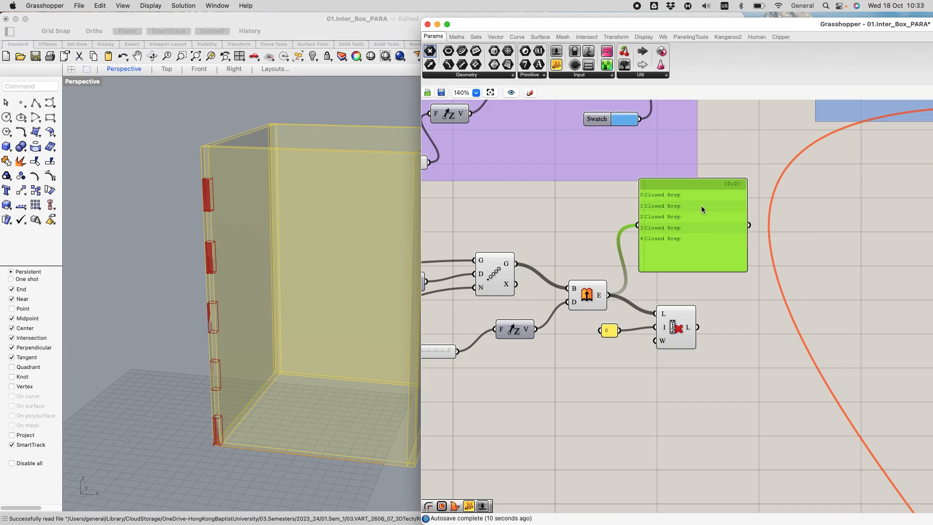
key(Delete)
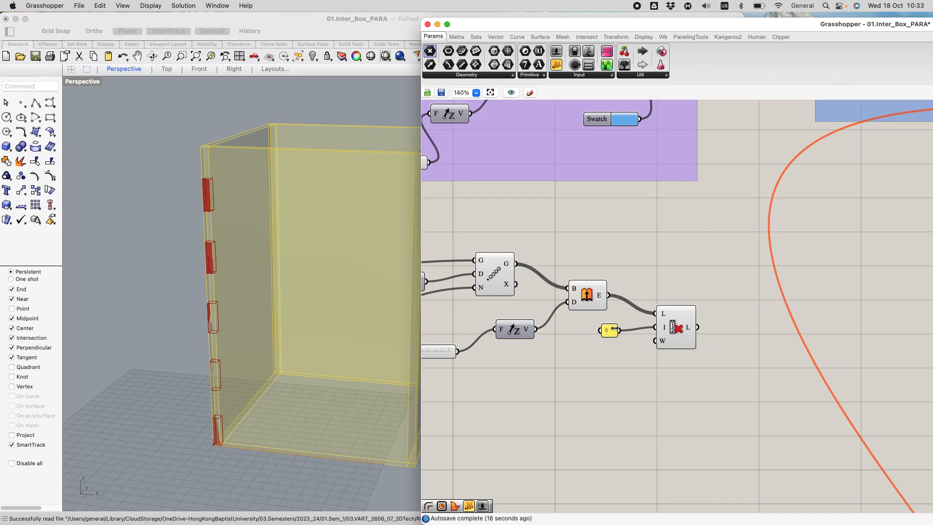
click(682, 322)
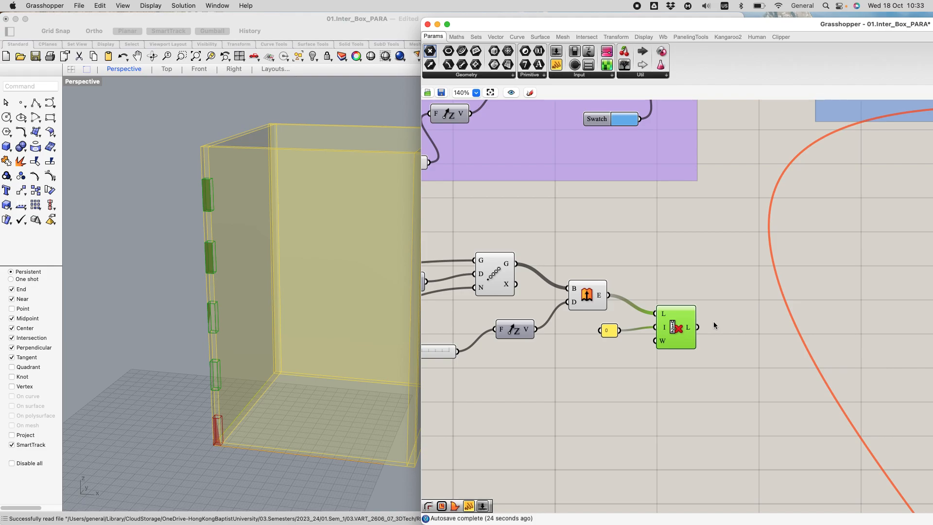
Step: Add a Brep parameter beside Cull Index and wire the culled list into it
click(494, 65)
click(753, 324)
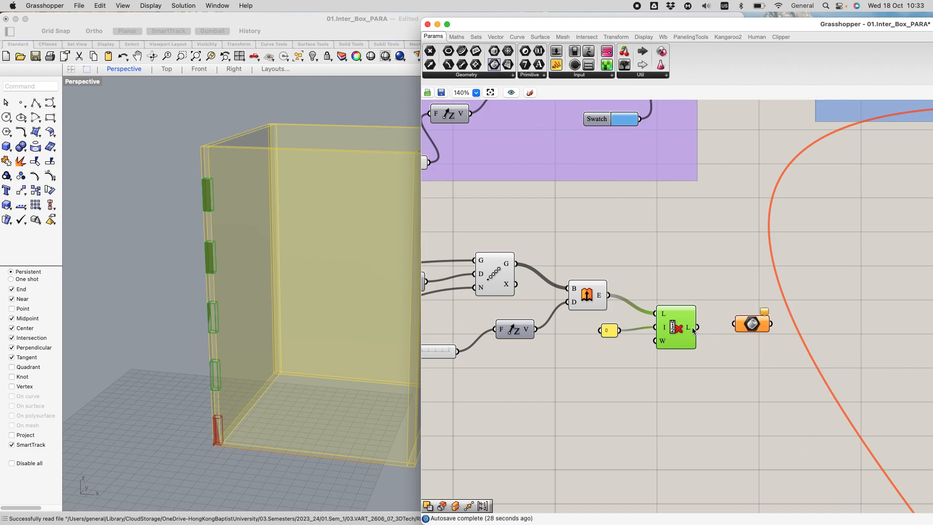
drag(701, 325, 748, 349)
click(751, 330)
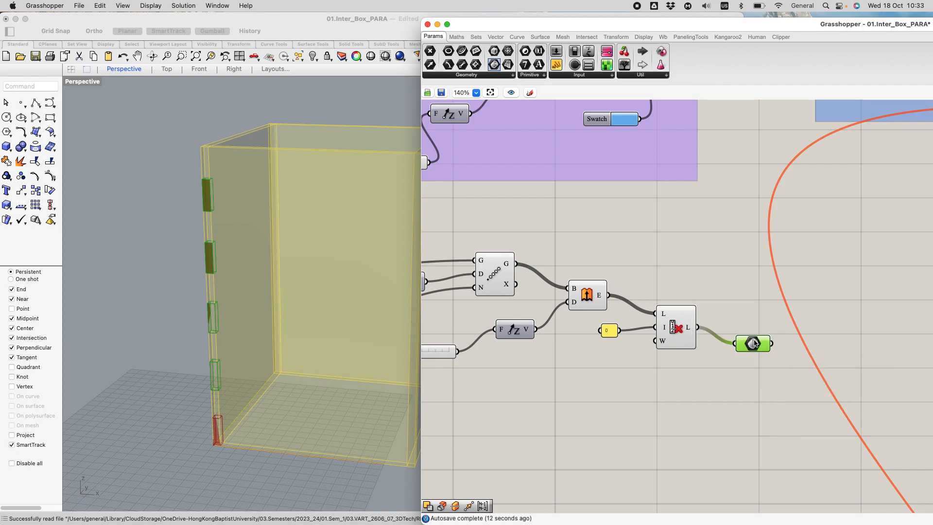
mouse_move(743, 339)
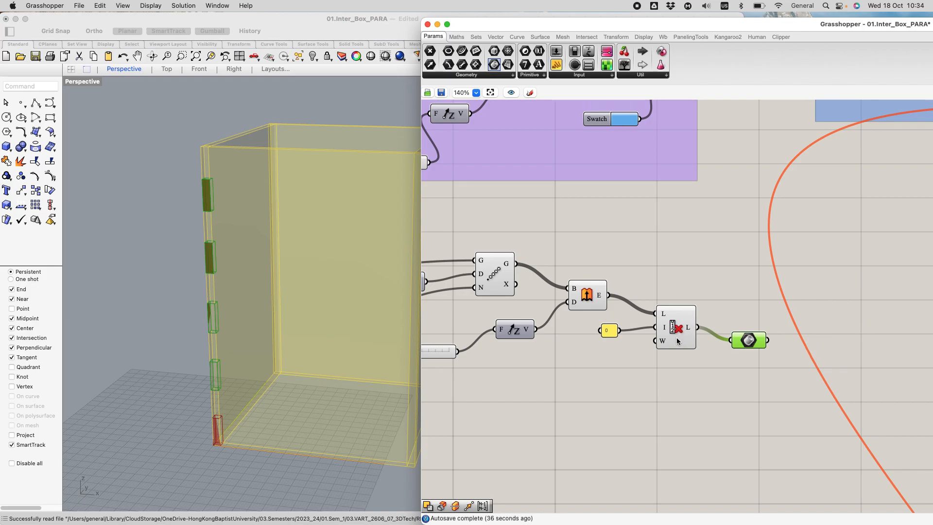
Step: Add a Move component and feed the culled blocks from the Brep parameter into its geometry input
scroll(345, 307, down, 3)
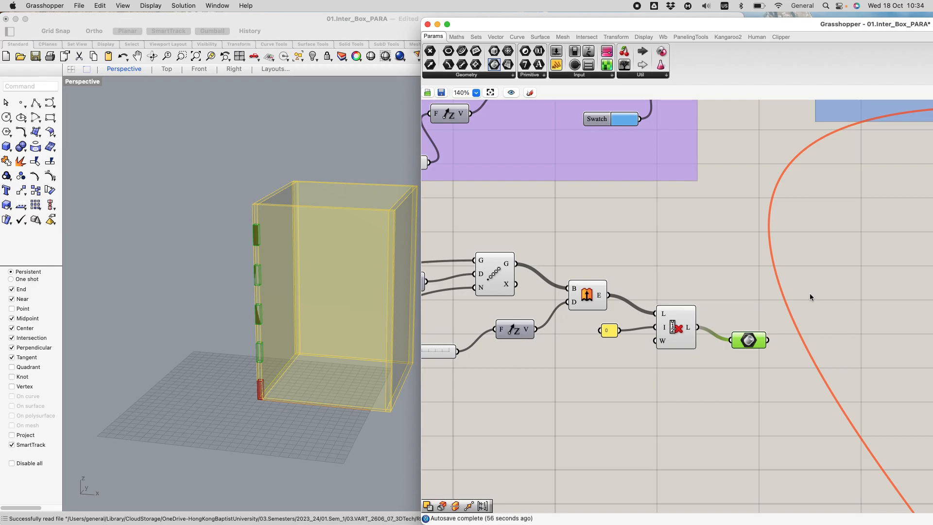
scroll(810, 293, down, 4)
right_drag(809, 293, 665, 271)
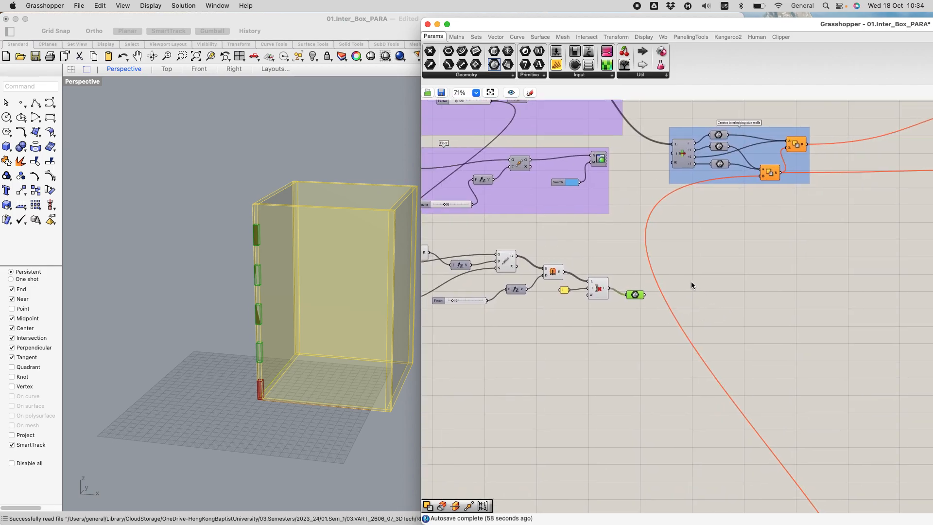
double_click(662, 267)
text(mov)
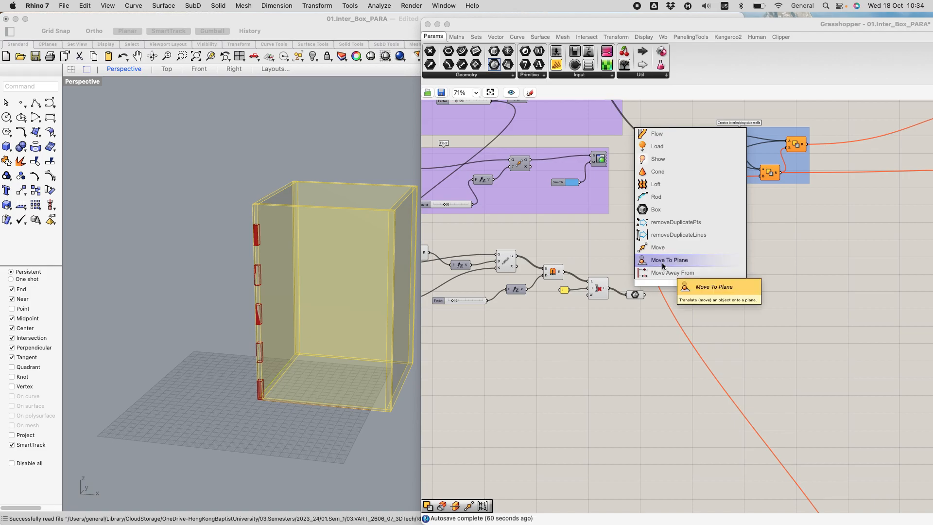
click(670, 247)
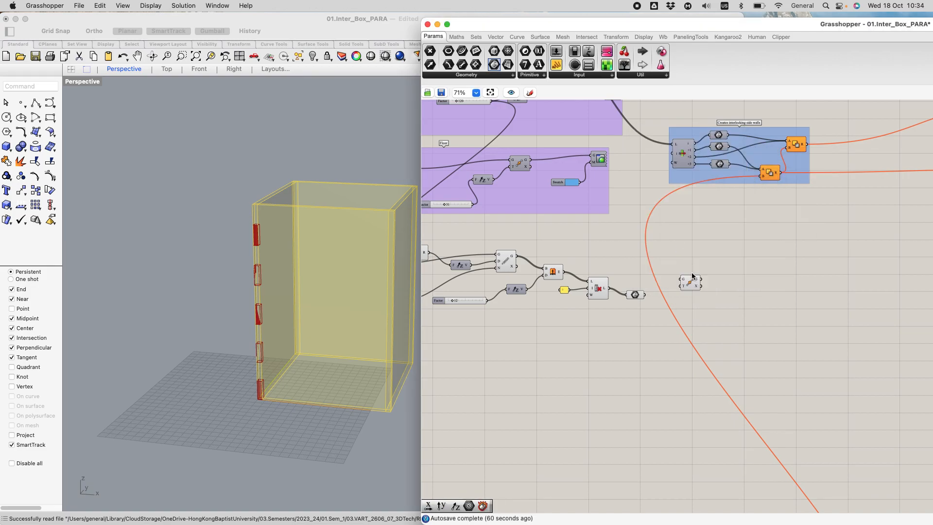
mouse_move(691, 283)
mouse_down()
mouse_move(677, 298)
mouse_move(683, 282)
mouse_up()
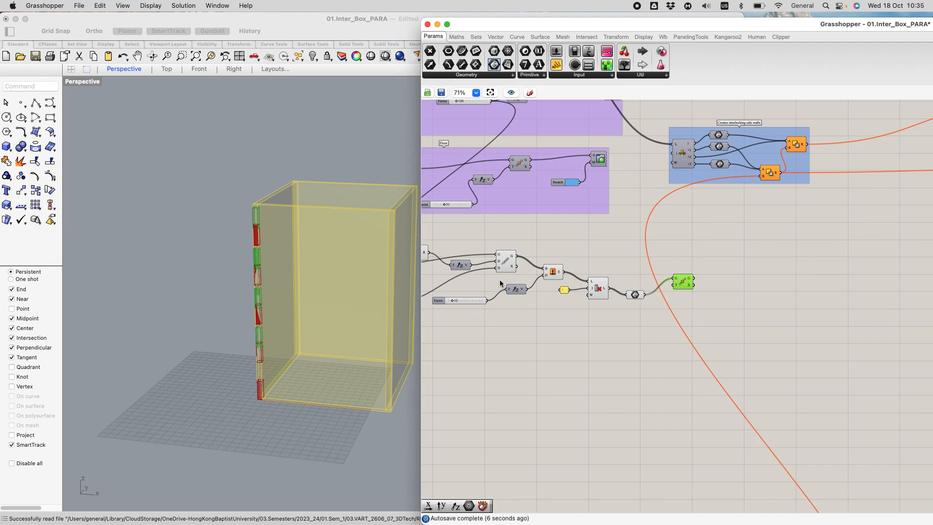
Step: Add a Unit X vector above the Brep parameter and wire it to Move's translation input
double_click(636, 259)
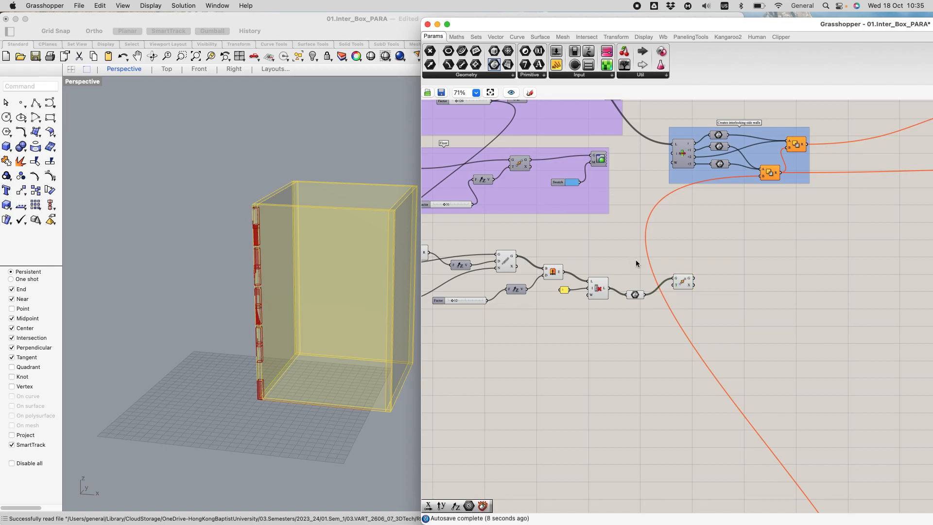
text(x)
key(Return)
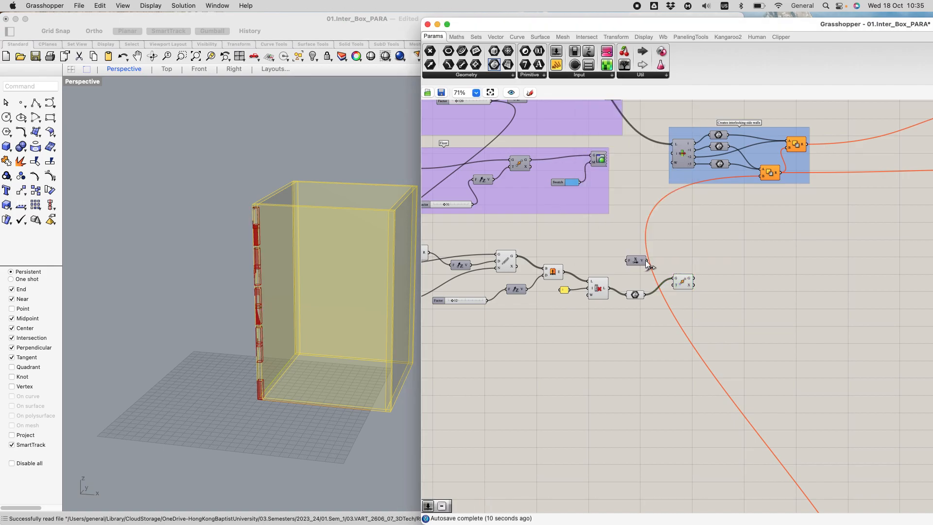
drag(649, 262, 676, 285)
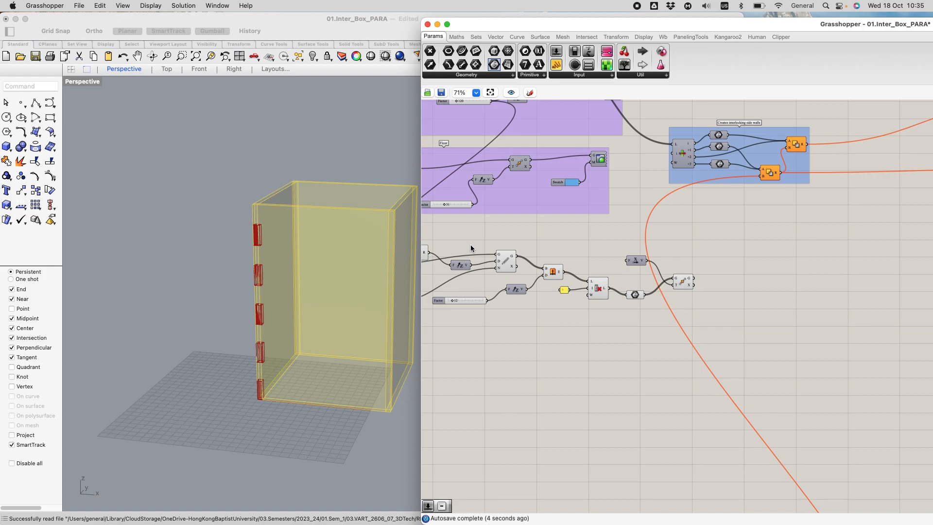
Step: Wire the X Size slider to the Unit X factor and shift the wall group slightly to the right on the canvas
scroll(579, 262, down, 5)
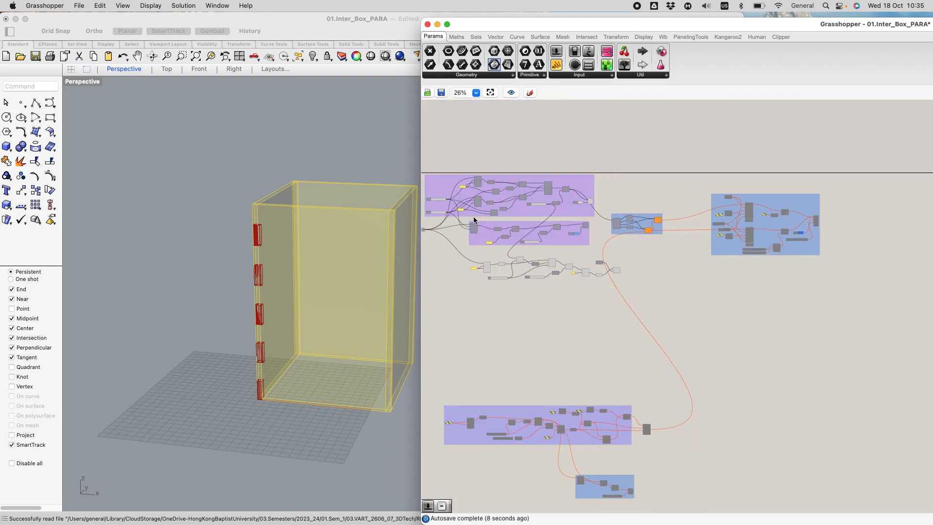
scroll(456, 214, up, 6)
right_drag(474, 262, 537, 226)
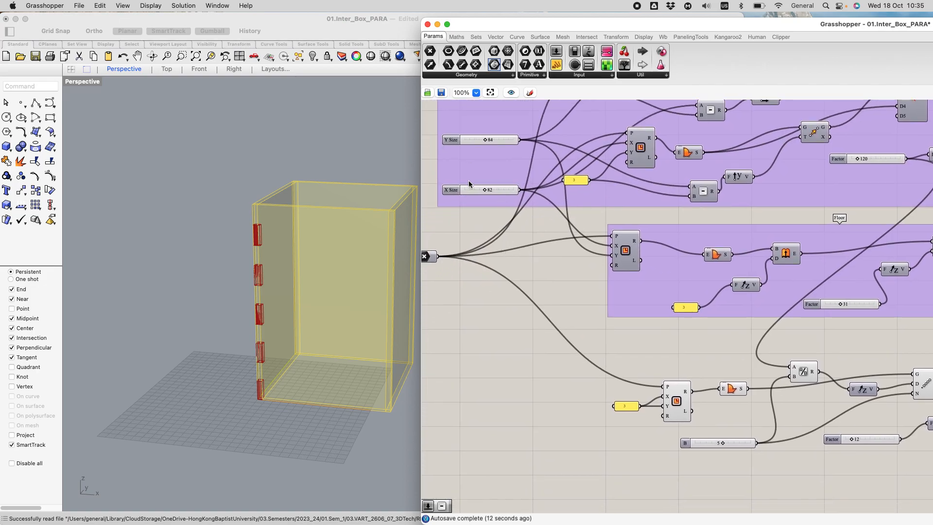
right_drag(544, 230, 517, 188)
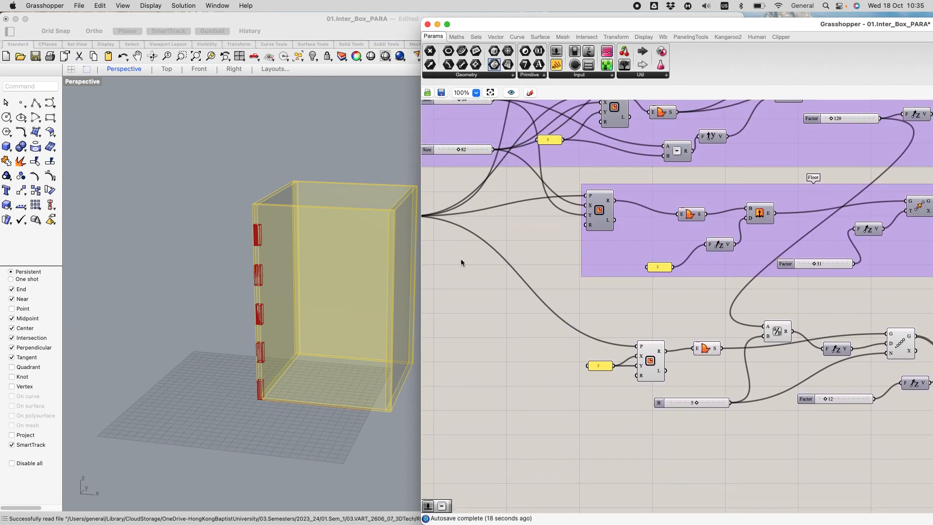
scroll(743, 195, down, 5)
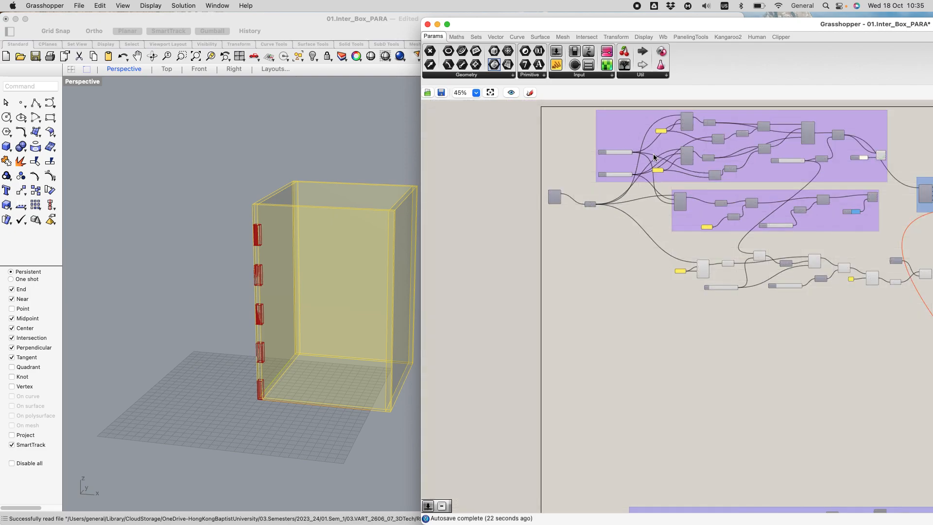
scroll(654, 157, up, 2)
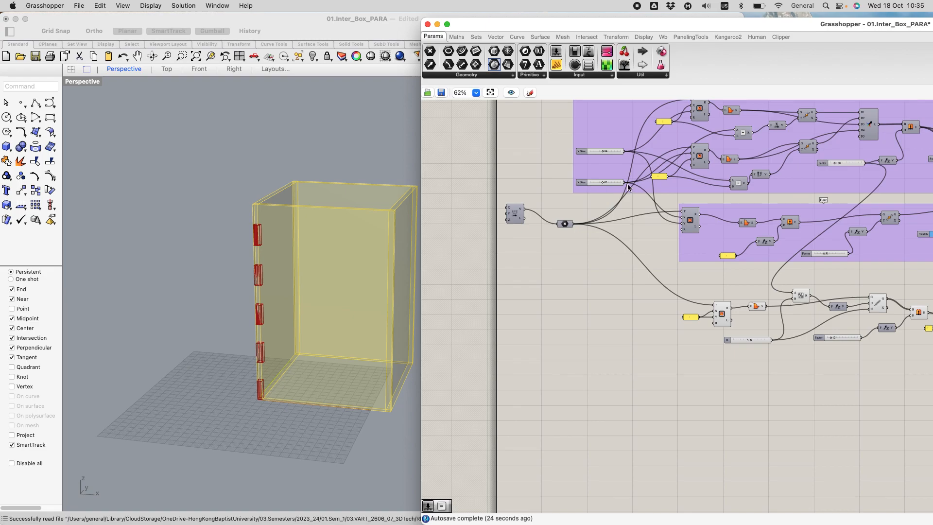
right_drag(645, 235, 543, 197)
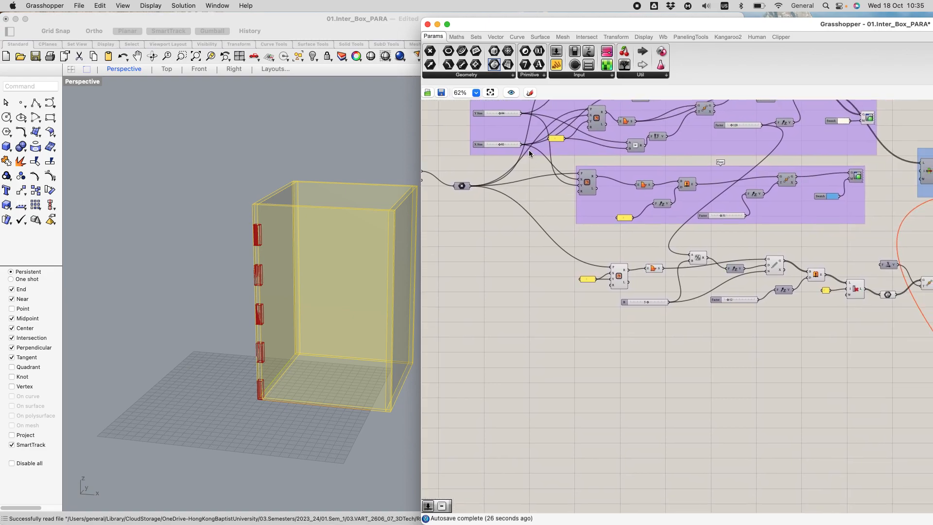
drag(526, 148, 877, 264)
click(615, 158)
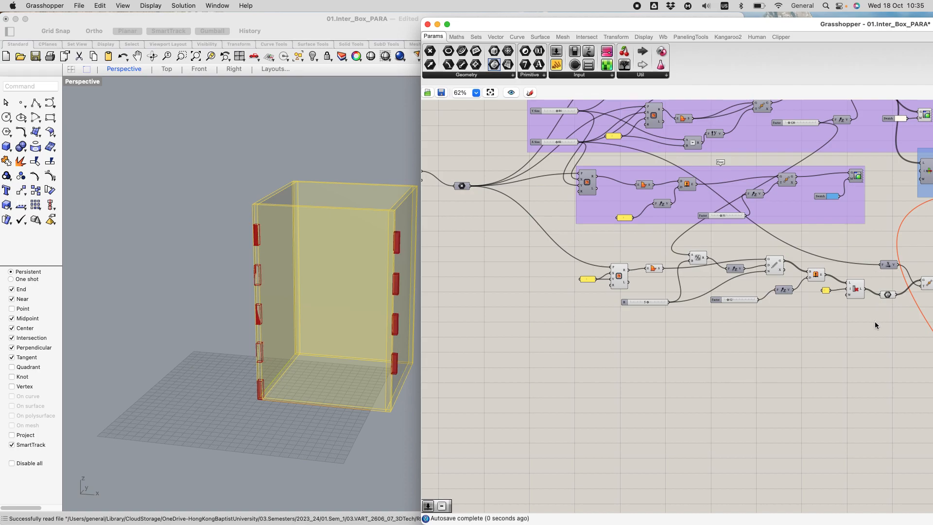
Step: Add a Subtraction component above Cull Index, near the Unit X vector
right_drag(875, 321, 822, 316)
scroll(807, 243, up, 5)
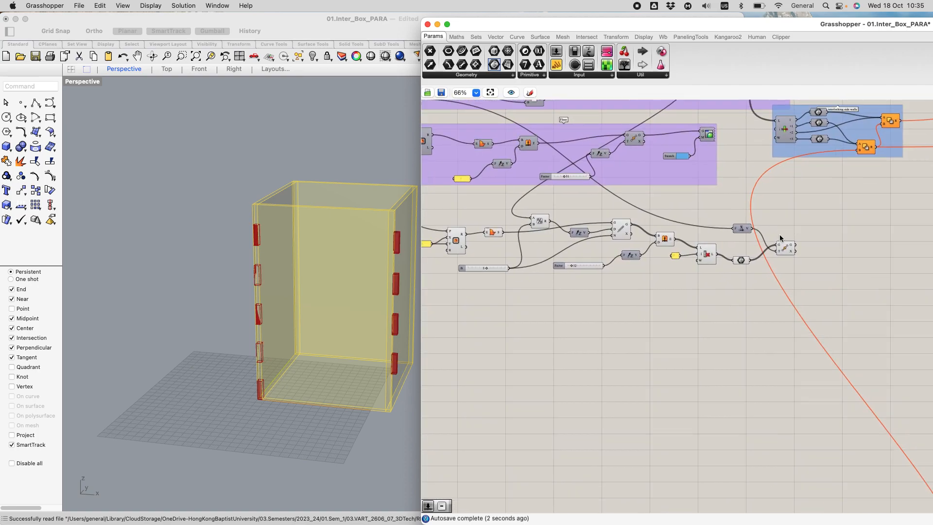
scroll(780, 235, down, 3)
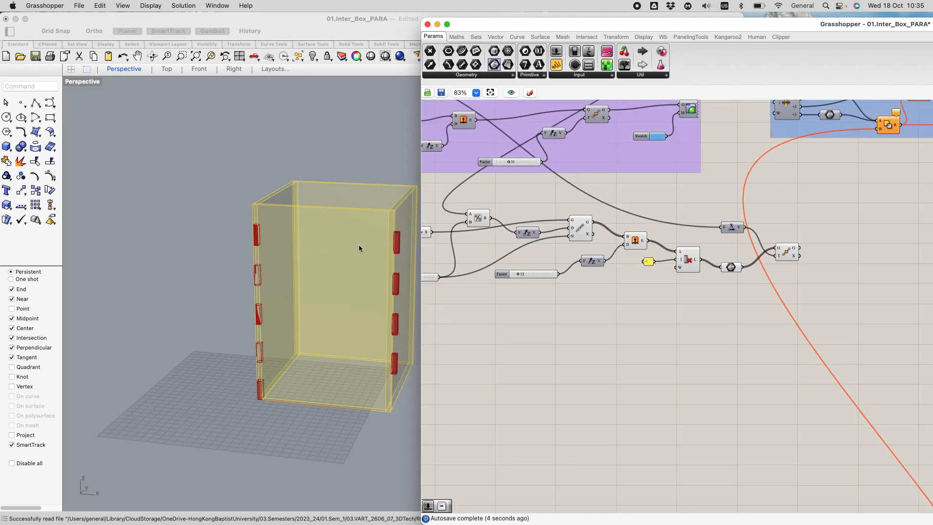
scroll(407, 231, up, 3)
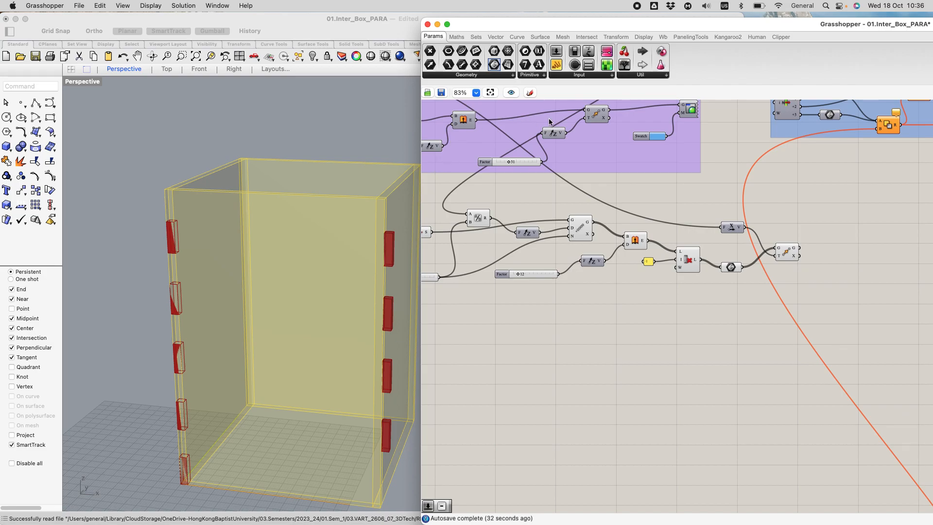
double_click(695, 203)
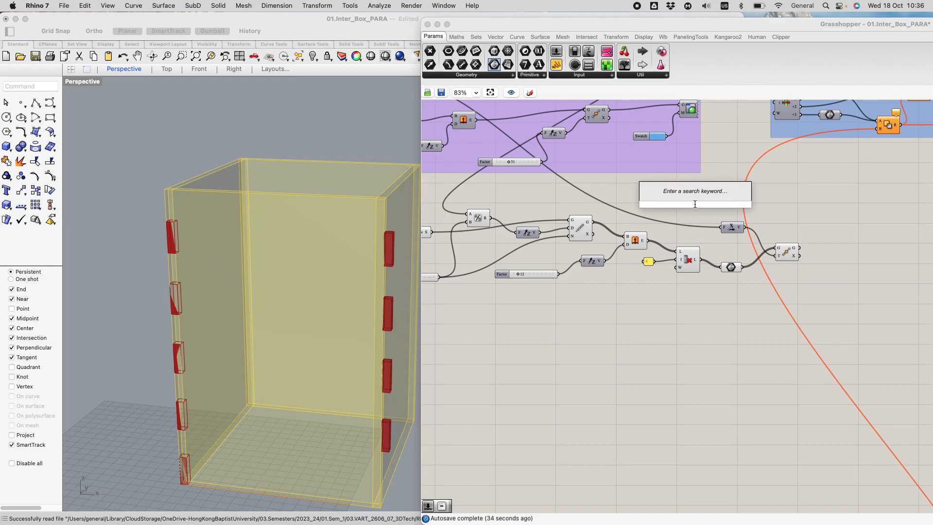
text(subt)
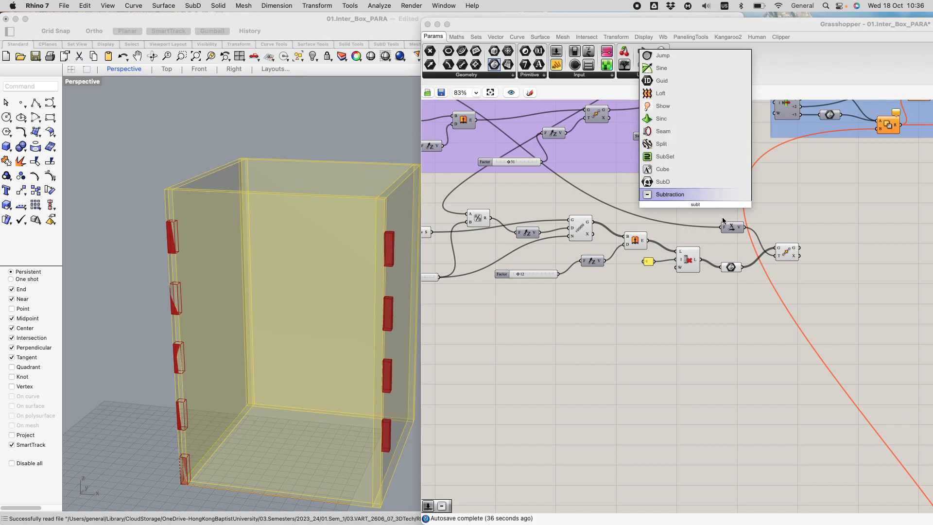
click(676, 195)
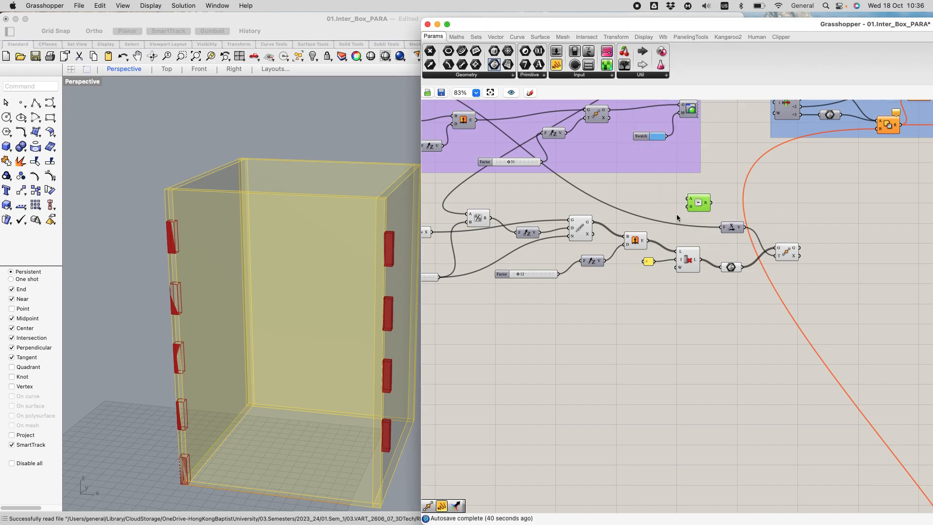
Step: Add a panel containing 3 and wire it to the Subtraction component's B input
scroll(677, 218, up, 2)
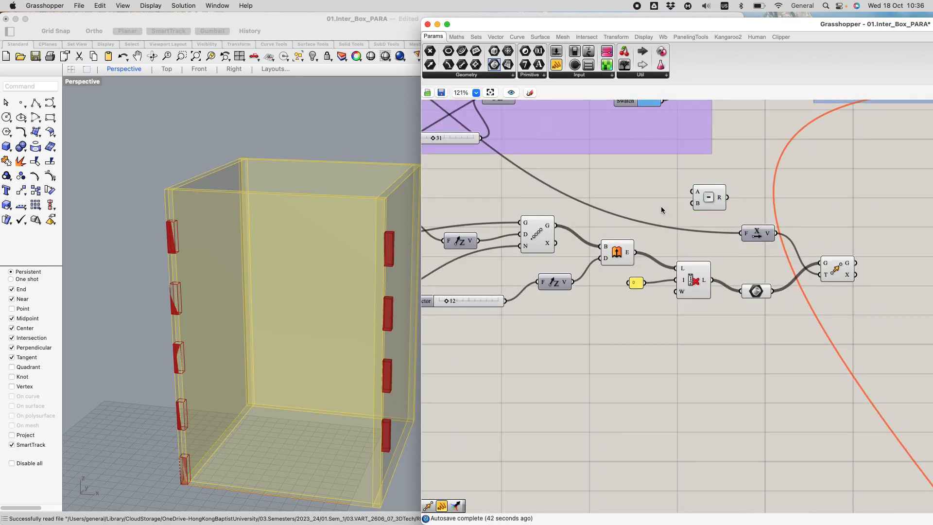
double_click(661, 206)
text(3)
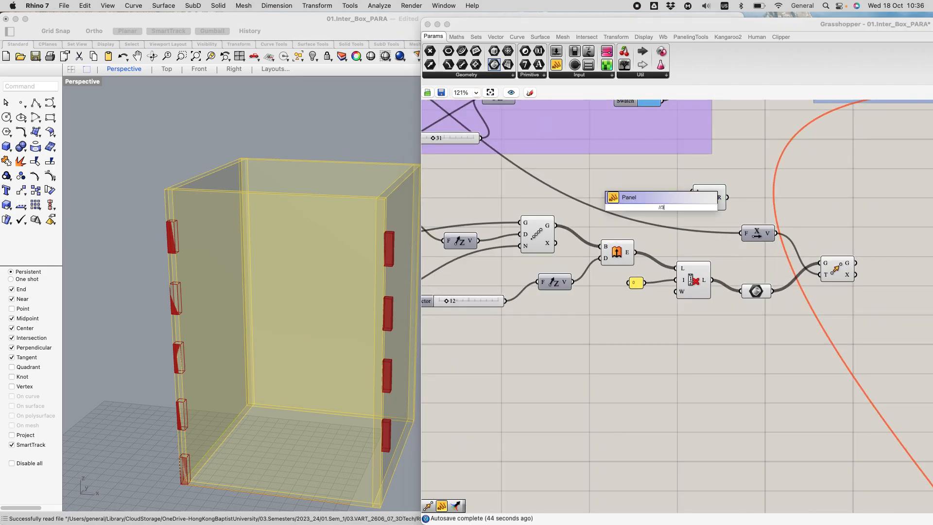
key(Return)
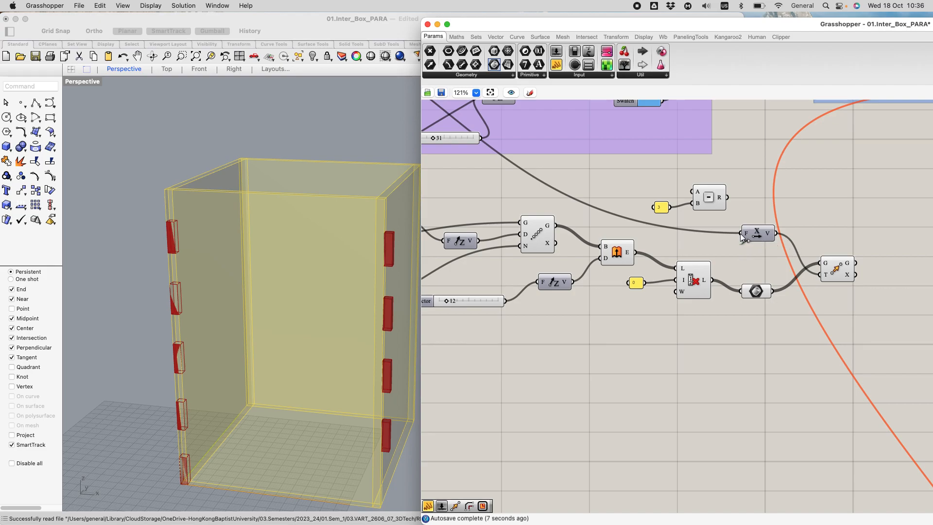
Step: Reroute the X Size wire from Unit X to Subtraction's A input and connect the subtraction result to the Unit X factor
drag(740, 233, 690, 237)
mouse_move(666, 232)
mouse_down()
mouse_move(622, 215)
mouse_move(677, 223)
mouse_up()
drag(746, 251, 687, 246)
drag(664, 201, 686, 191)
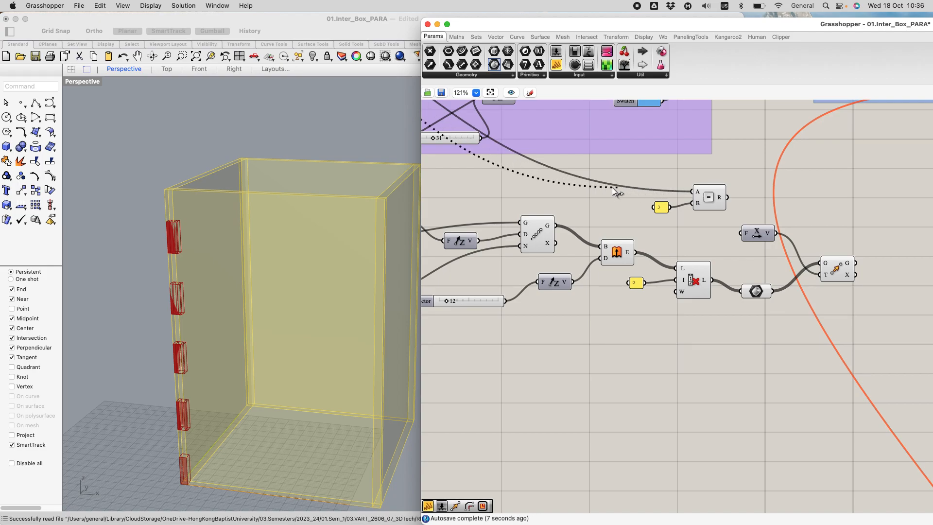
drag(564, 210, 643, 195)
drag(717, 223, 686, 190)
drag(740, 214, 742, 234)
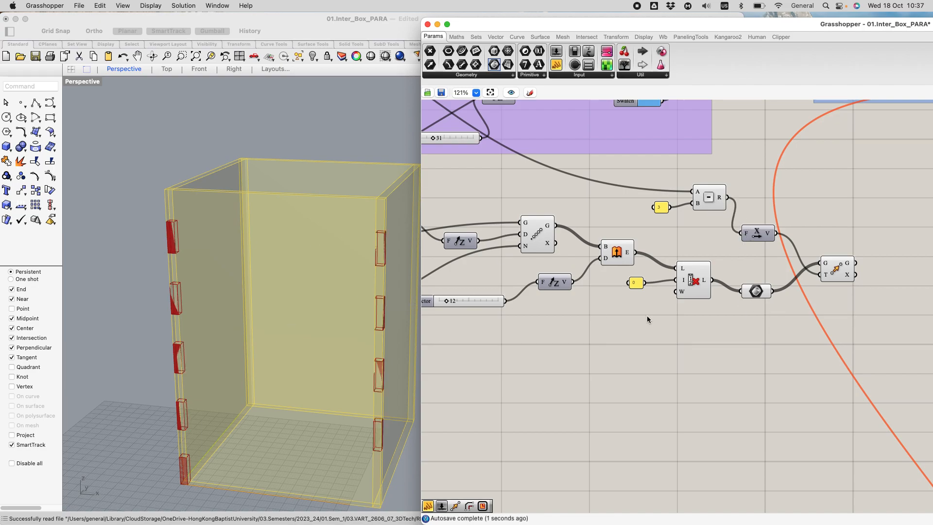
Step: Select the Move component to check the position of the moved blocks in the viewport, then deselect it
click(835, 268)
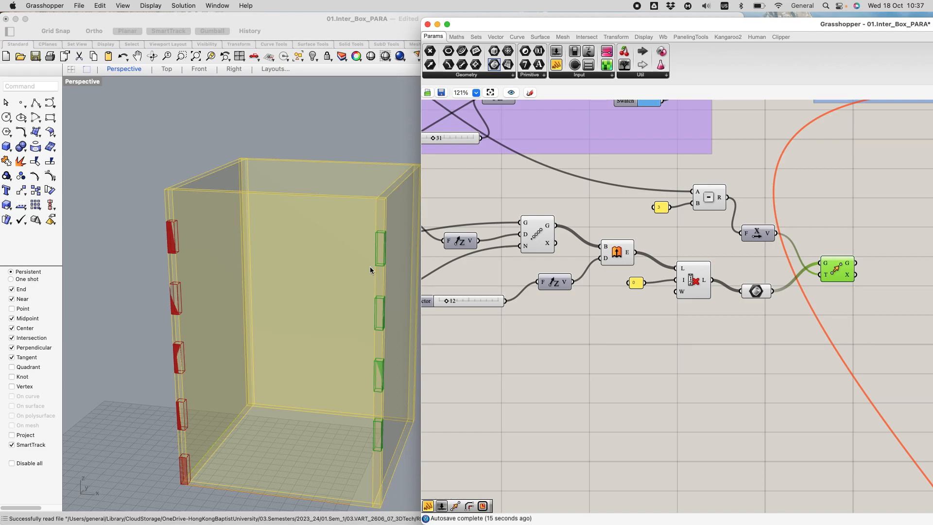
right_drag(728, 341, 676, 319)
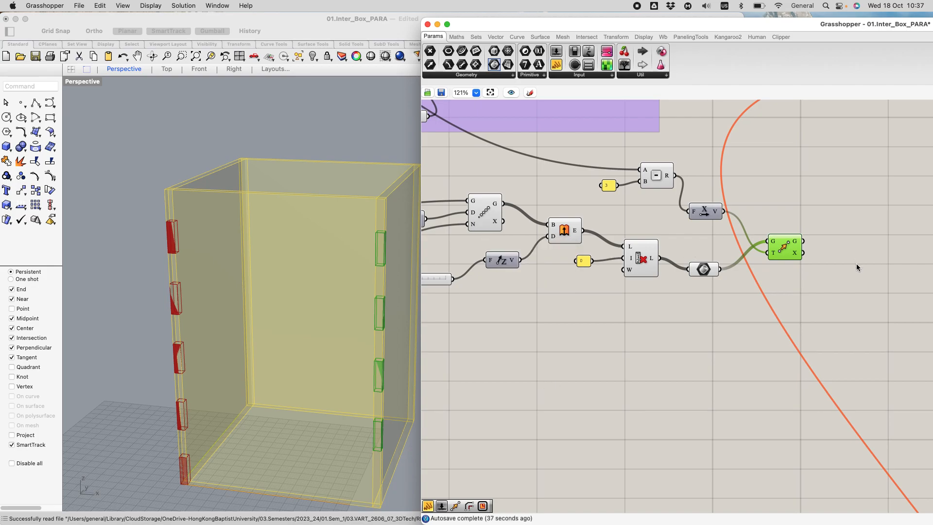
click(861, 286)
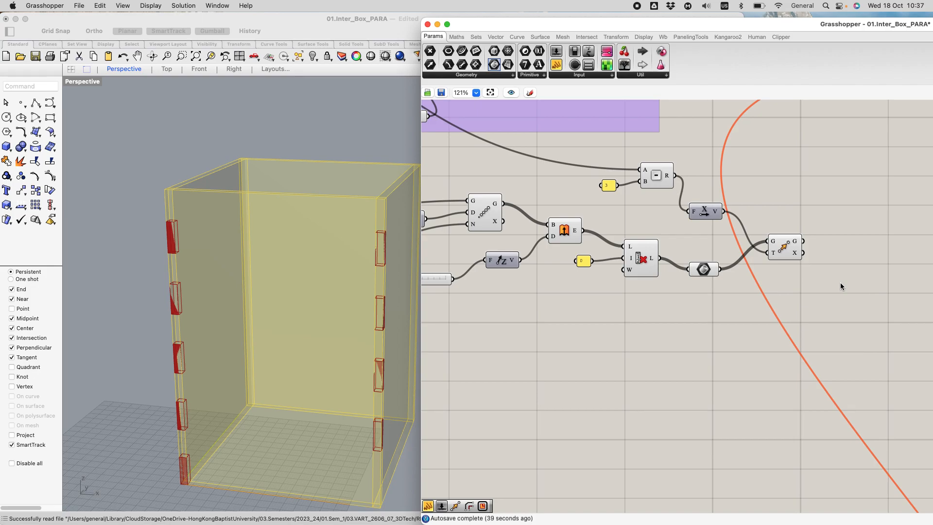
Step: Add a Merge component to the right of Move and select Cull Index to preview its remaining blocks
double_click(848, 270)
text(merge)
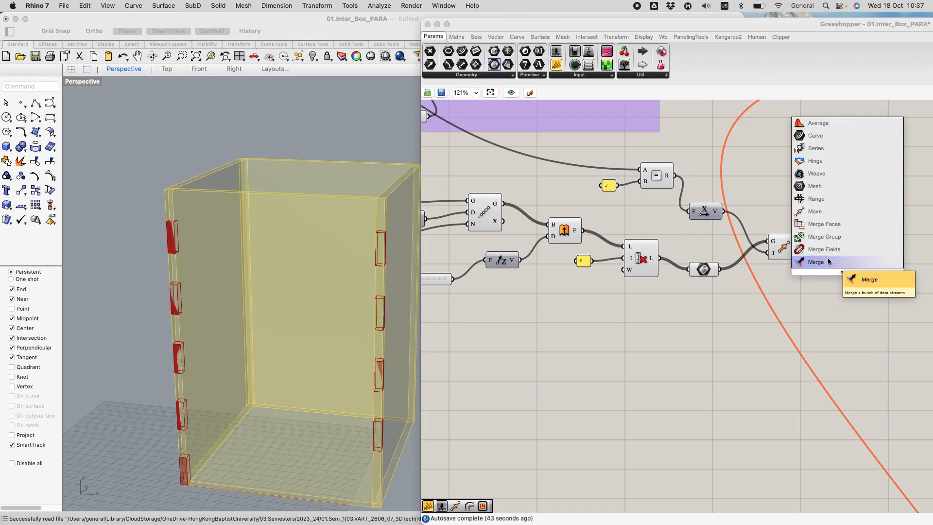
click(822, 261)
drag(847, 270, 874, 237)
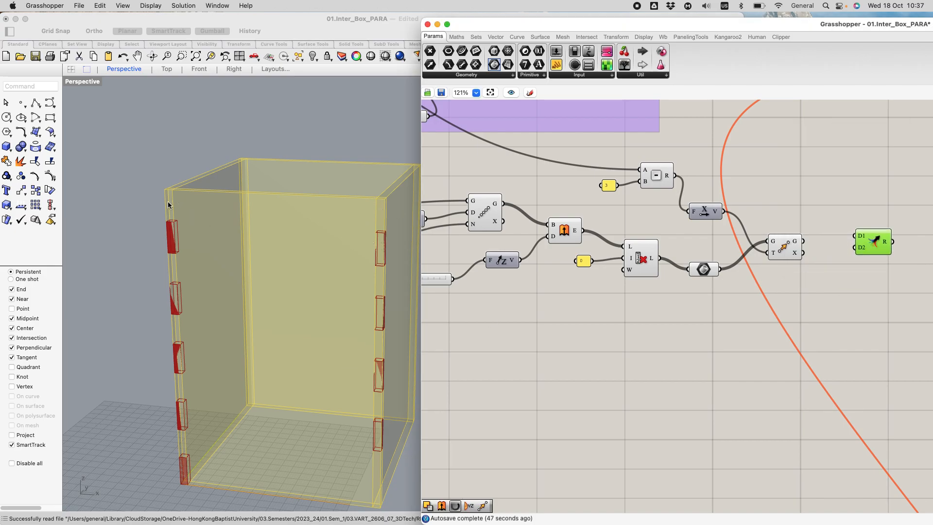
click(652, 249)
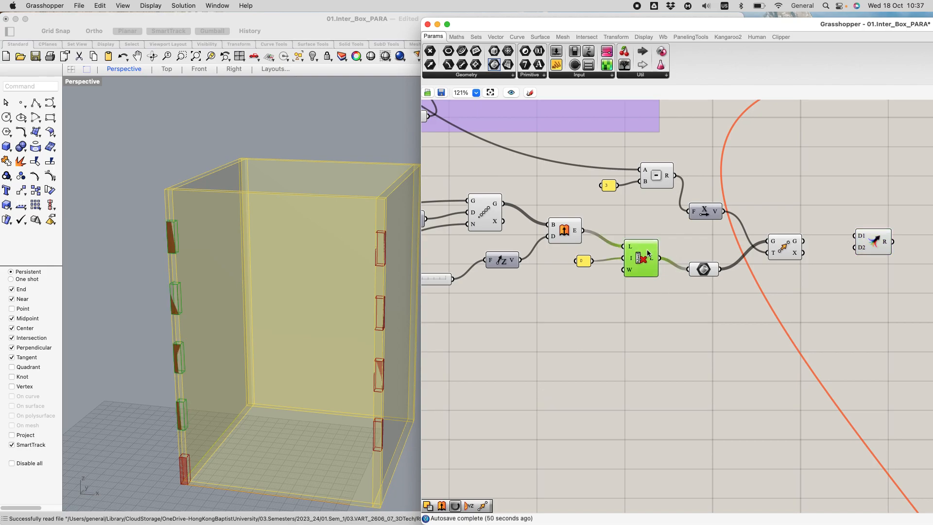
Step: Merge the Move geometry into D1 and the culled geometry into D2, and select the Merge component to preview the combined blocks
click(791, 247)
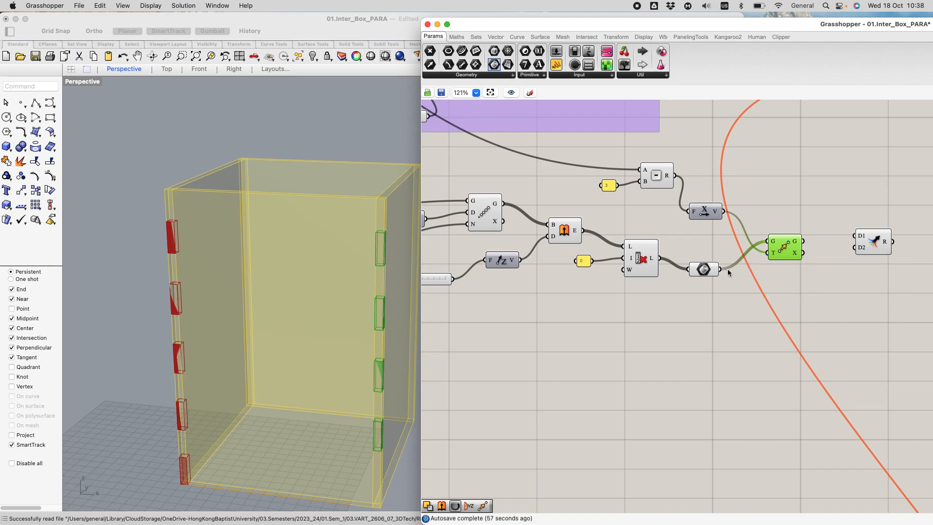
drag(724, 270, 863, 244)
click(896, 202)
click(875, 253)
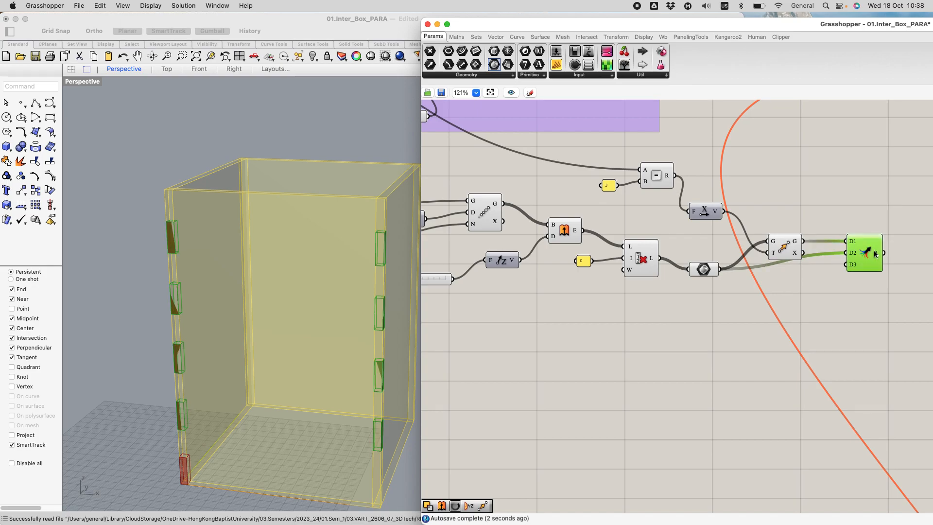
Step: Add a second Move component above and to the right of the Merge component
mouse_move(875, 254)
double_click(865, 189)
text(move)
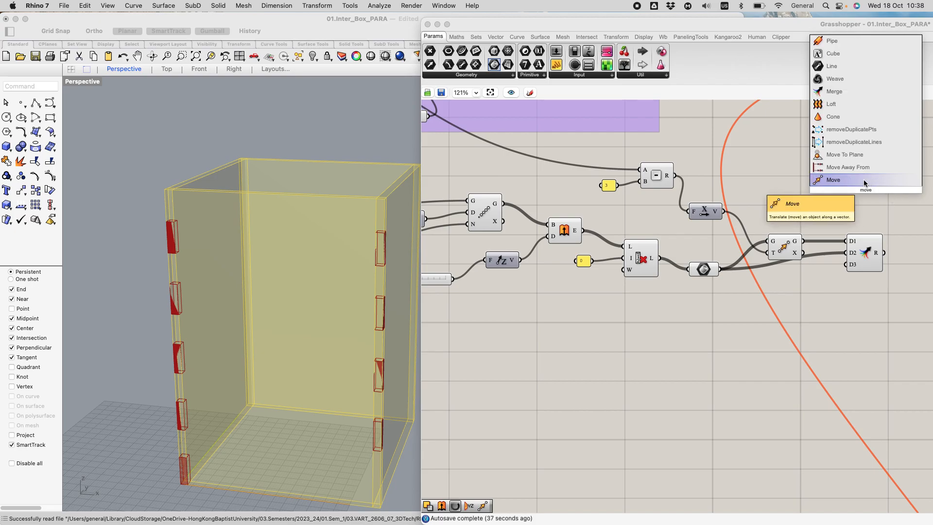
click(865, 180)
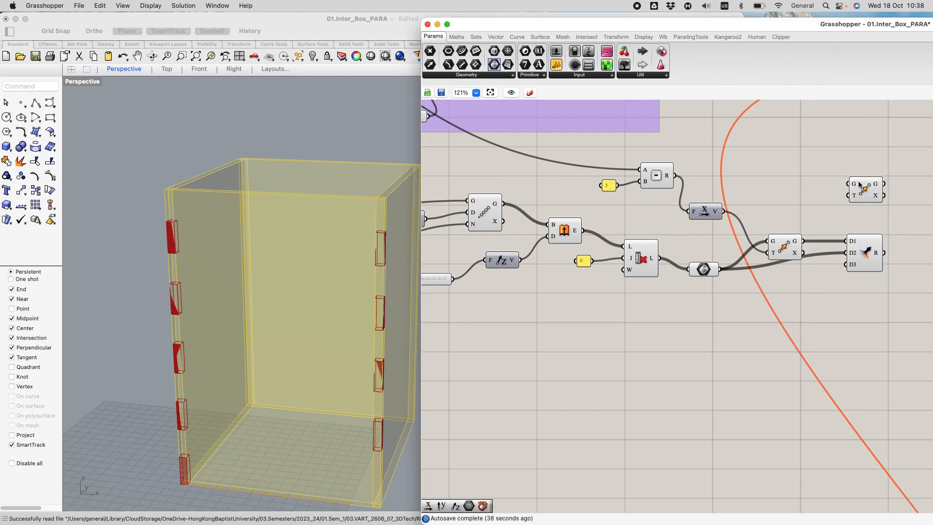
click(863, 244)
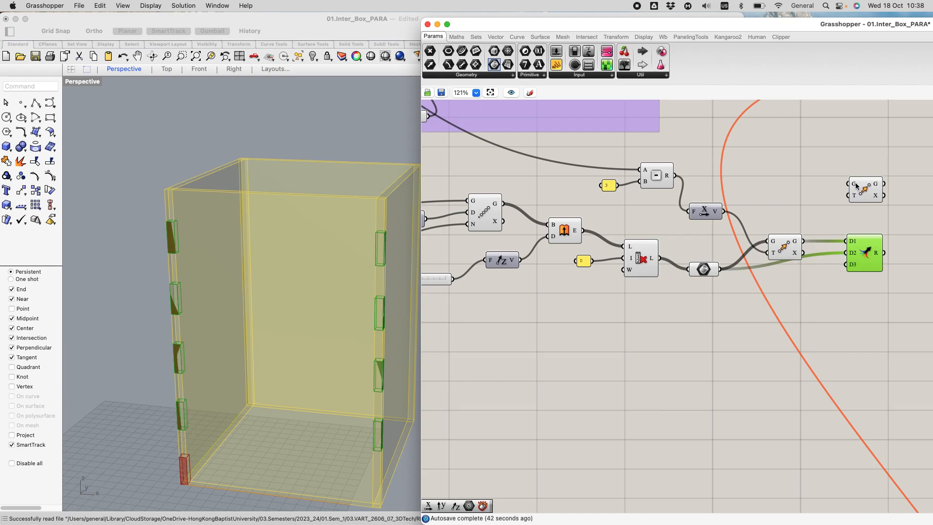
drag(865, 192, 894, 143)
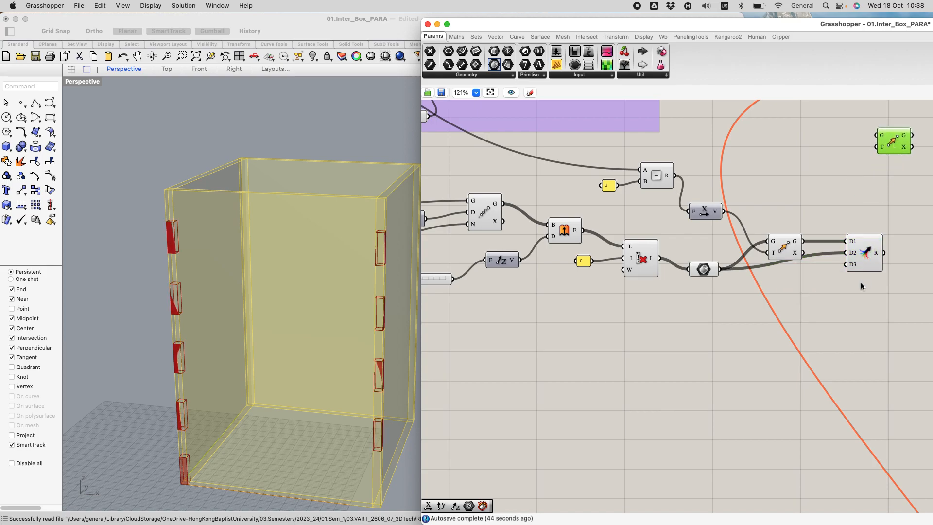
Step: Reposition the new Move component closer to Merge and wire the Merge result to its G input
scroll(861, 284, down, 5)
right_drag(843, 271, 648, 246)
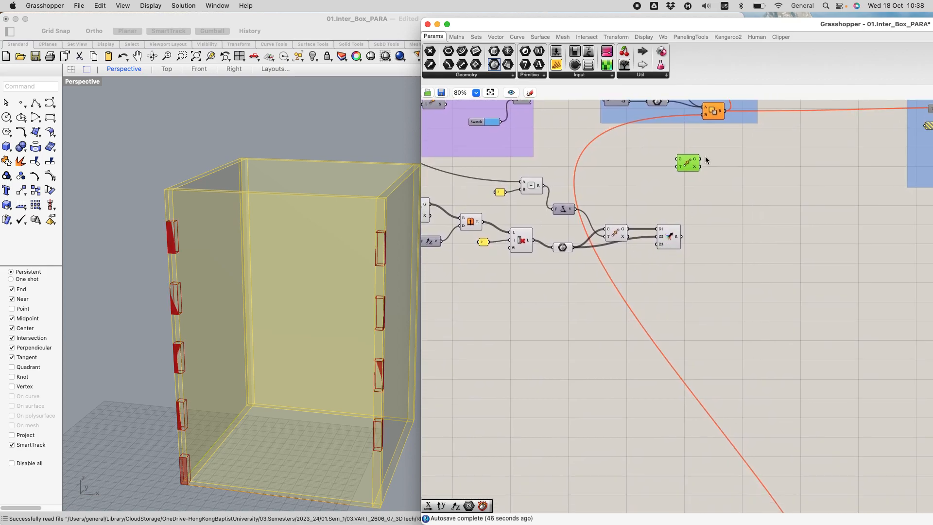
scroll(701, 149, up, 2)
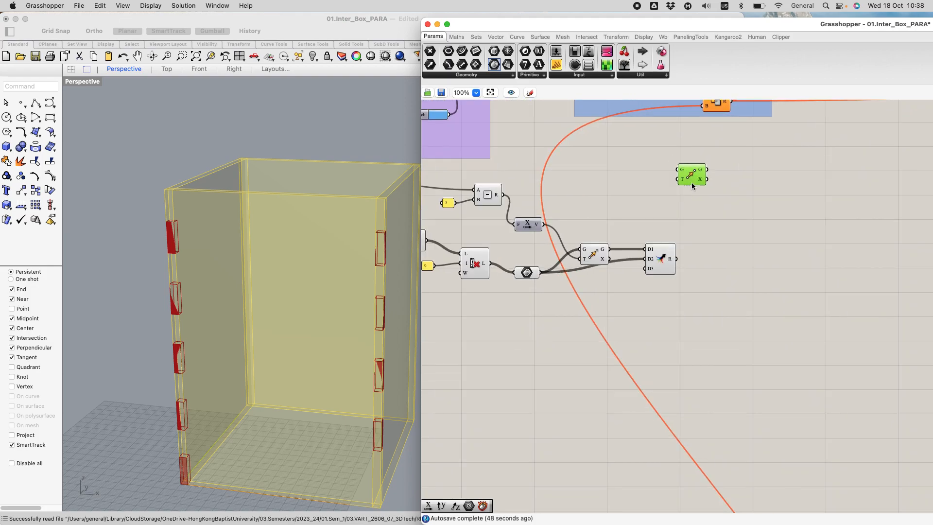
drag(711, 195, 711, 198)
drag(677, 258, 699, 184)
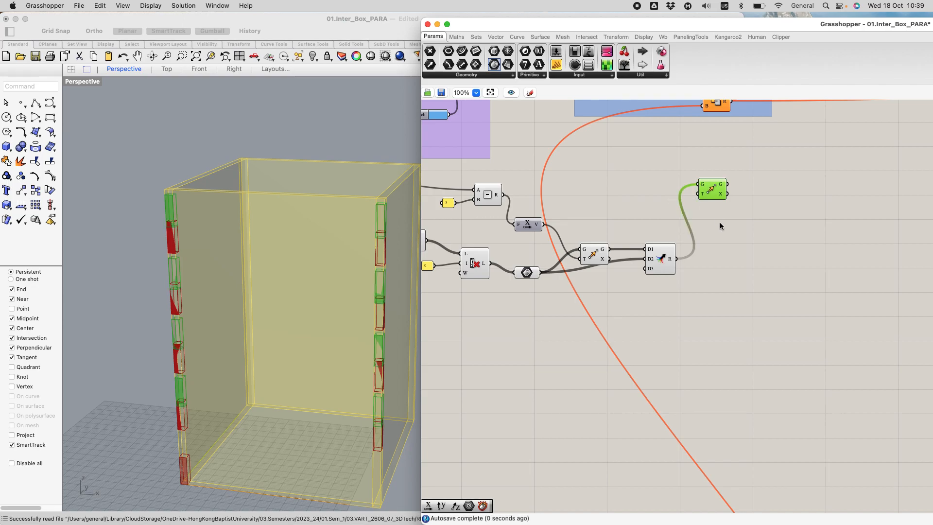
Step: Add a Unit Y vector driven by the upper box size slider and wire it to the new Move's T input
scroll(720, 223, down, 3)
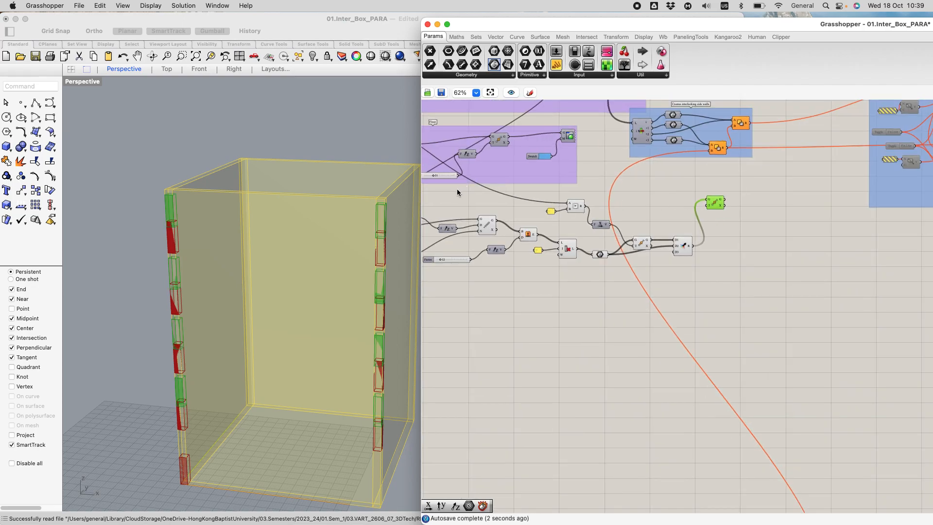
right_drag(644, 180, 796, 235)
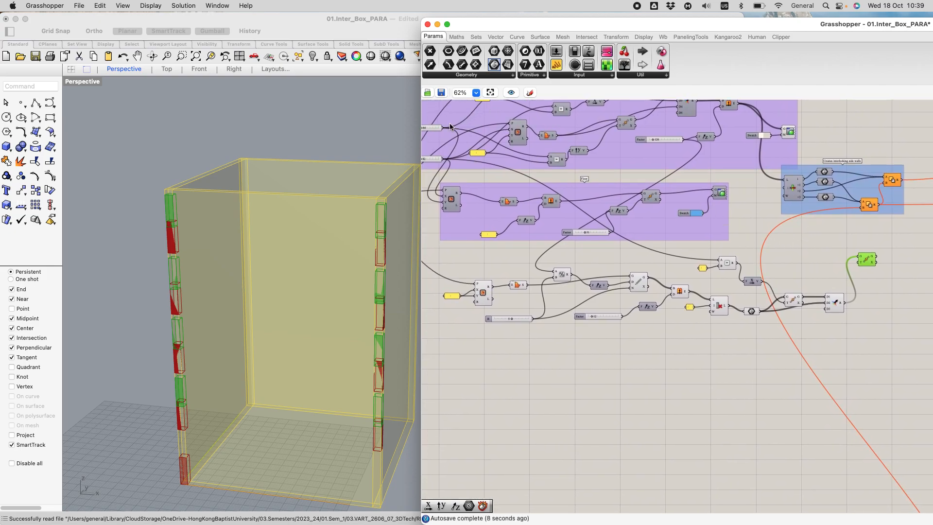
drag(444, 128, 809, 258)
double_click(807, 261)
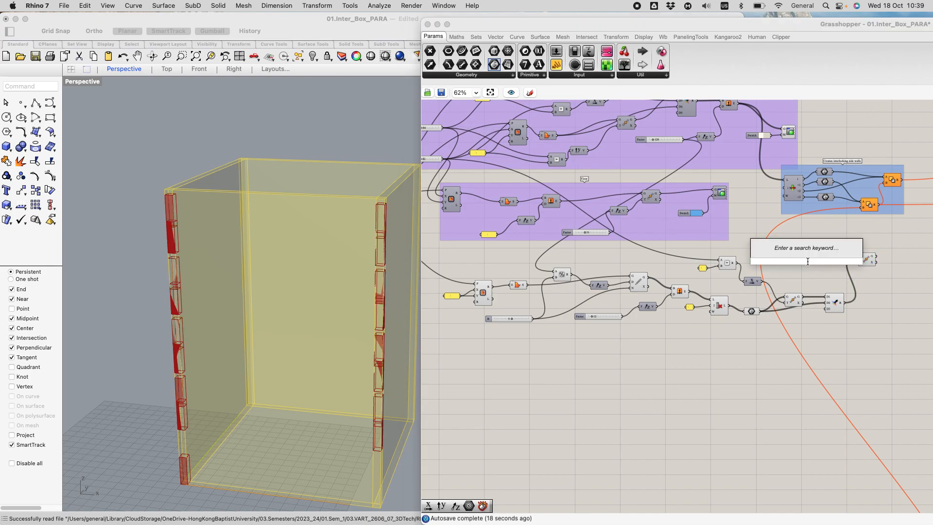
text(y)
key(Return)
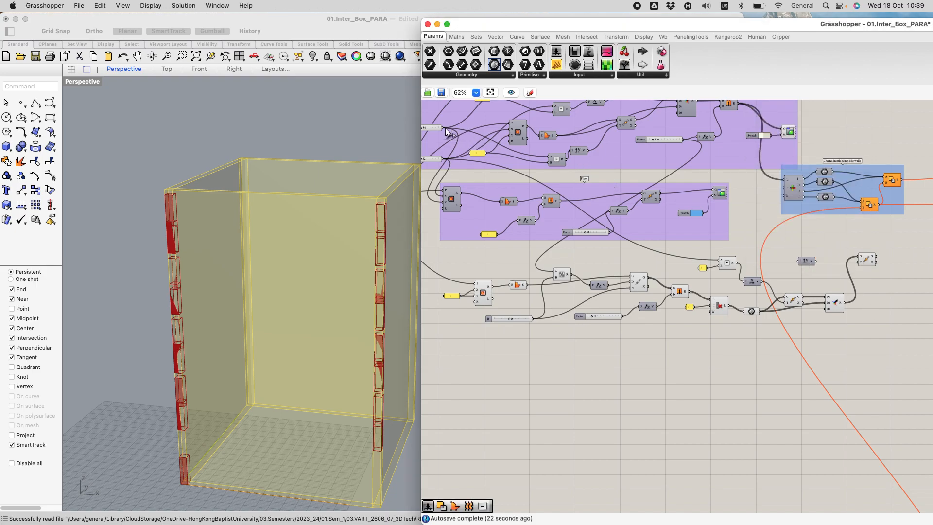
drag(443, 128, 859, 262)
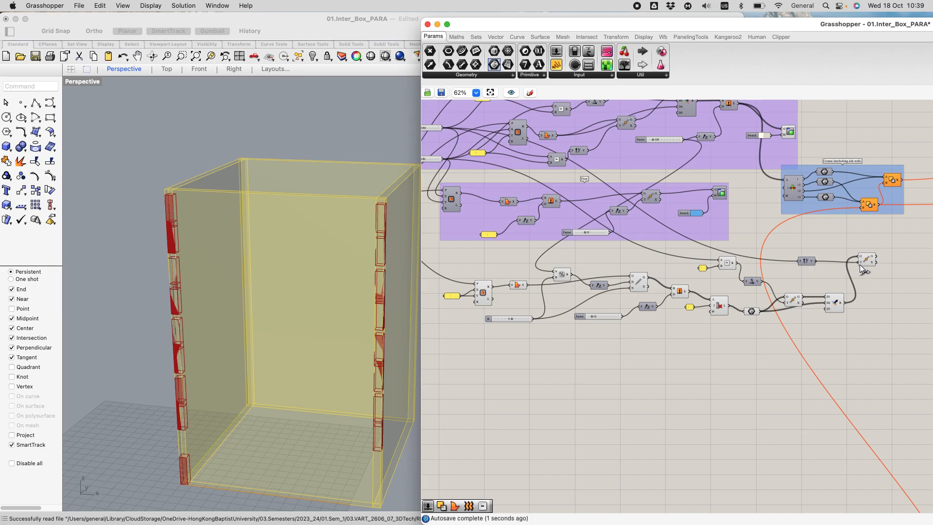
Step: Inspect the moved blocks against the box edges in the viewport and select Merge to distinguish the original blocks
scroll(292, 217, down, 3)
right_drag(363, 219, 241, 249)
scroll(309, 214, down, 2)
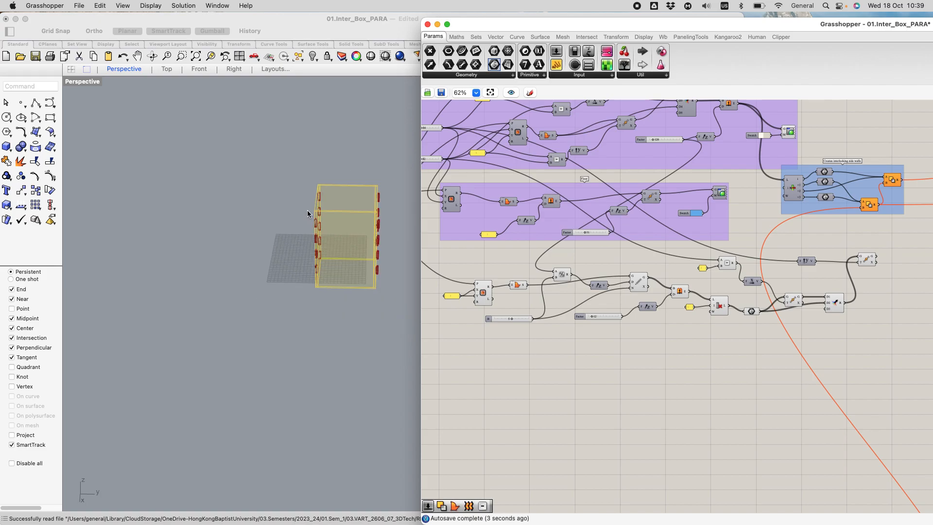
scroll(378, 242, up, 8)
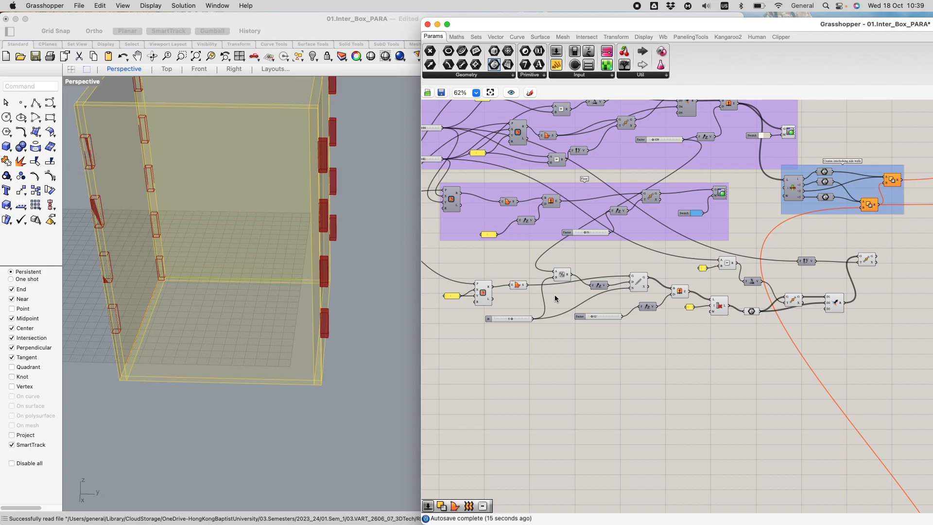
click(834, 310)
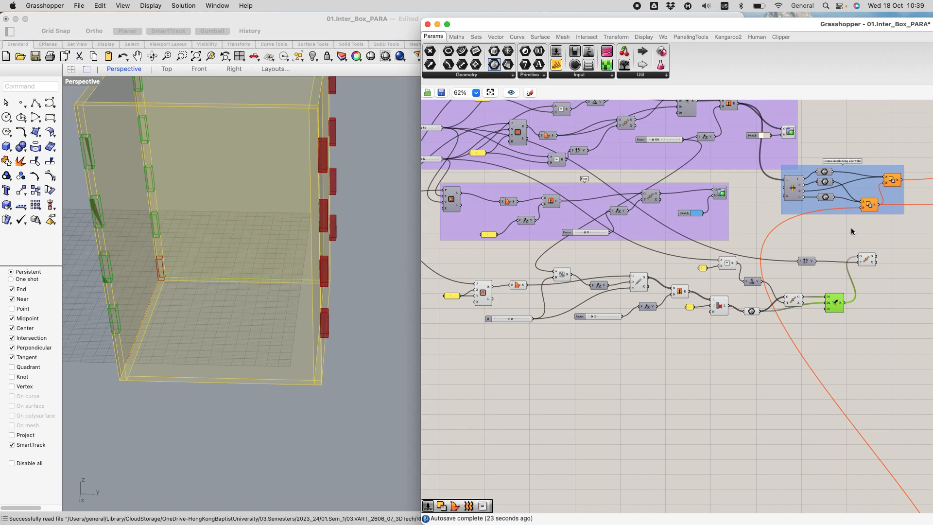
Step: Add a Subtraction component and a panel containing 3 near the Unit Y component
scroll(853, 231, up, 5)
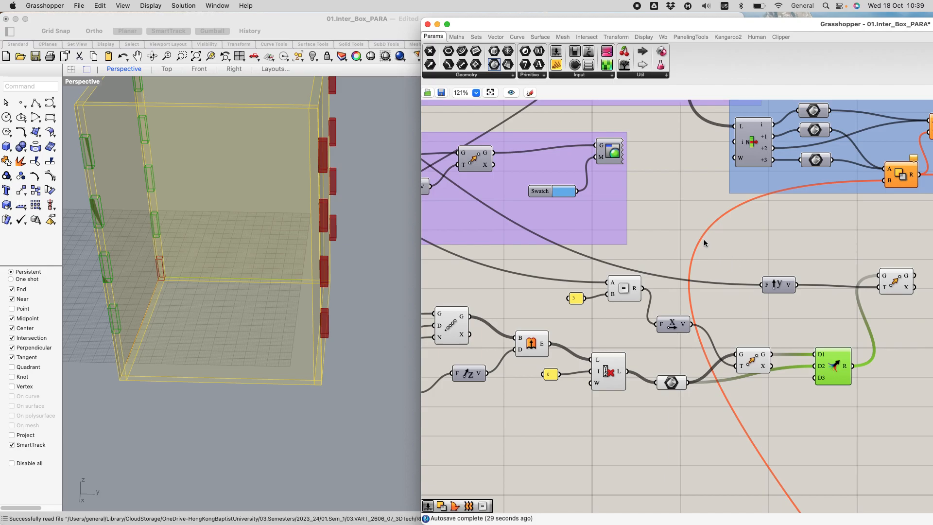
double_click(727, 249)
text(subt)
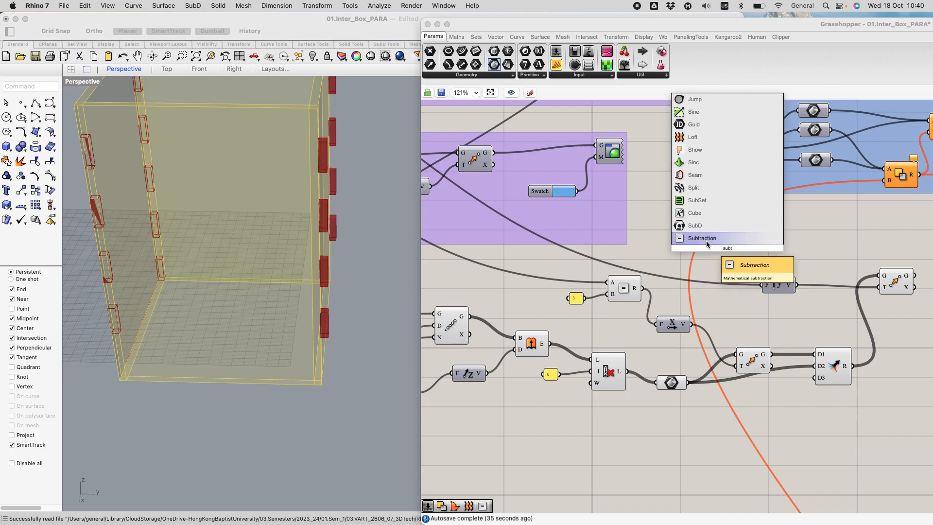
click(706, 240)
double_click(659, 260)
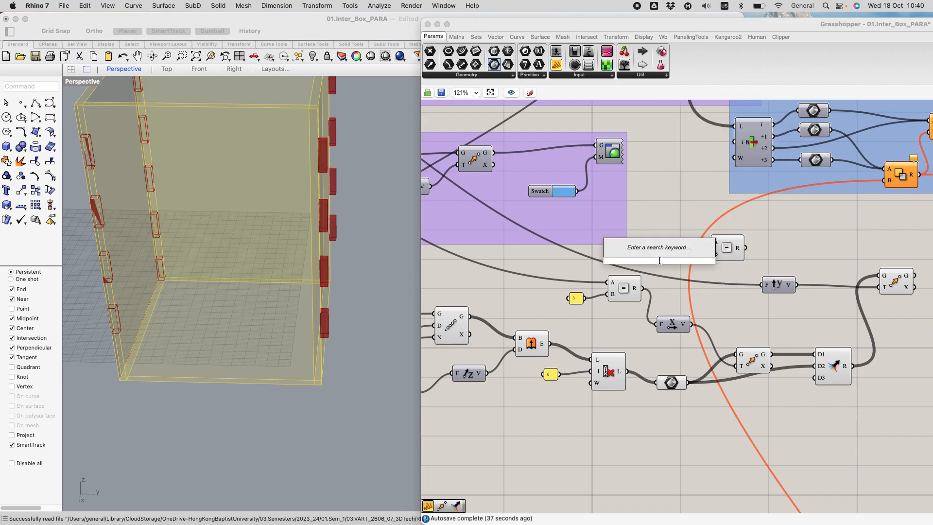
text(//)
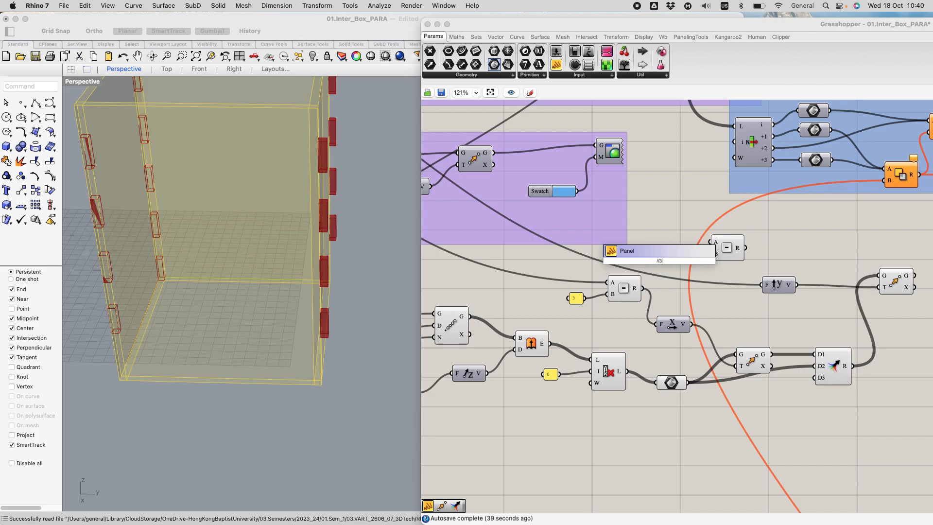
text(3)
key(Return)
Step: Wire the 3 panel to Subtraction's B, reroute the size wire from Unit Y to A, and connect the result to Unit Y's factor
drag(670, 260, 712, 254)
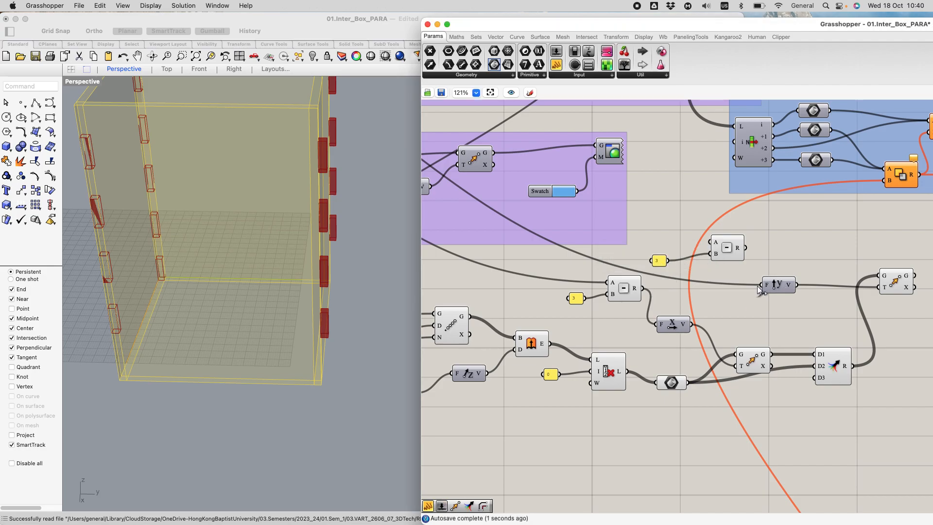
mouse_move(760, 285)
ctrl+shift+mouse_down()
mouse_move(702, 287)
mouse_move(652, 243)
mouse_move(709, 242)
mouse_move(766, 294)
mouse_move(762, 286)
ctrl+shift+mouse_up()
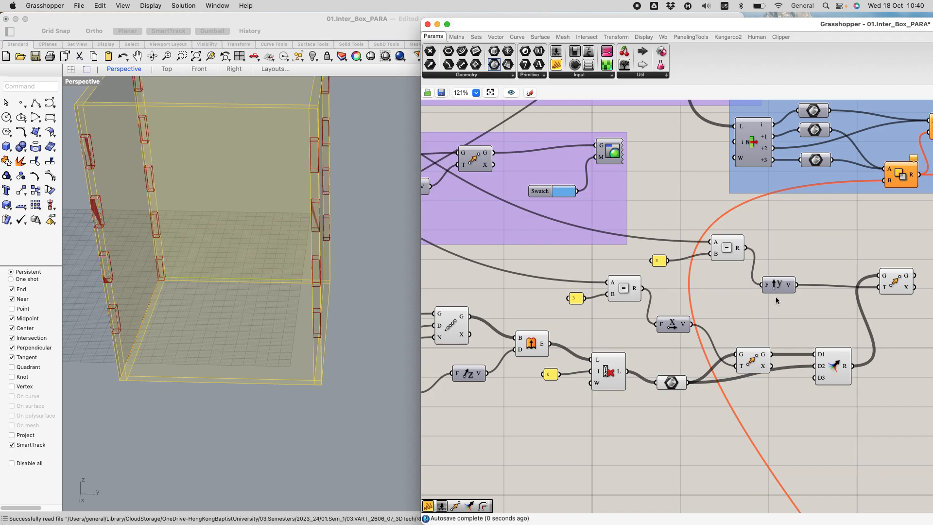
Step: Check the position of the blocks at all four box corners in the viewport
scroll(775, 301, down, 3)
scroll(346, 141, down, 5)
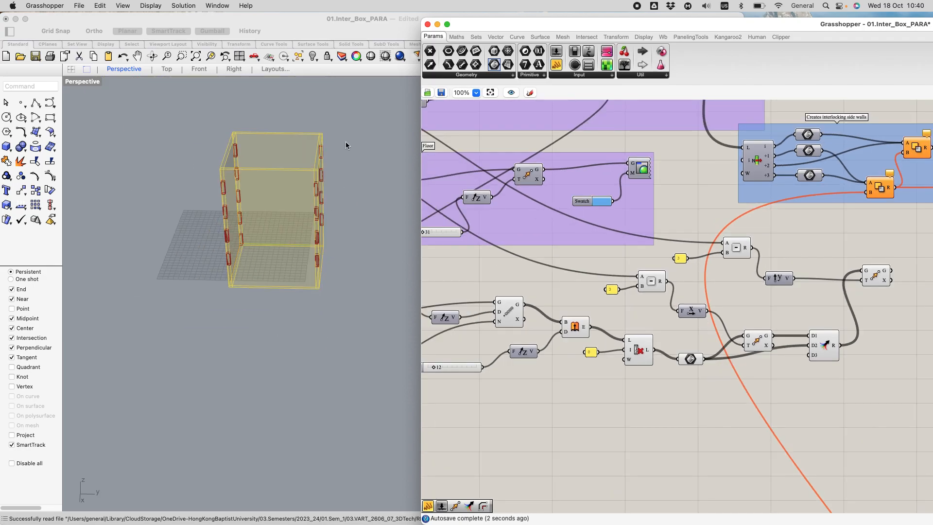
scroll(346, 141, up, 3)
right_drag(317, 303, 392, 257)
scroll(896, 274, up, 4)
scroll(896, 274, down, 4)
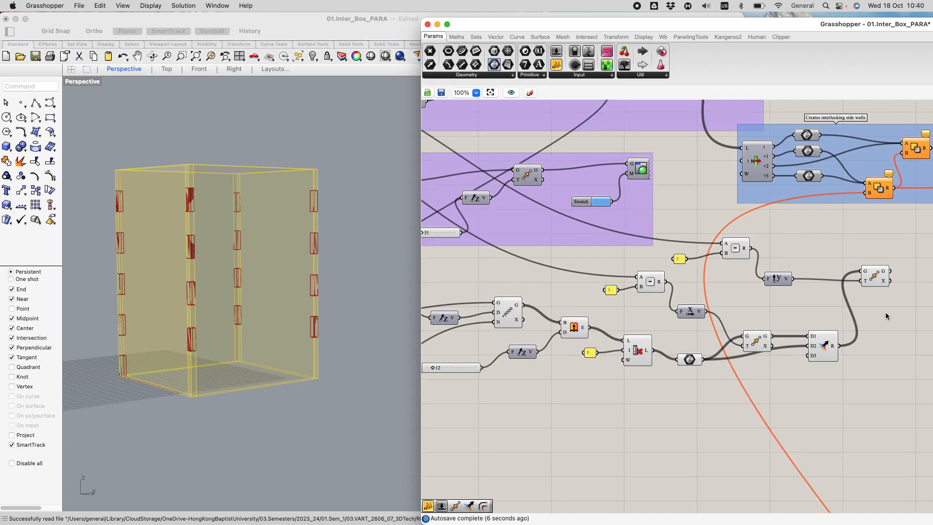
Step: Trace the wire from the old interlocking section to the side walls group and review the new corner block components
scroll(777, 372, down, 10)
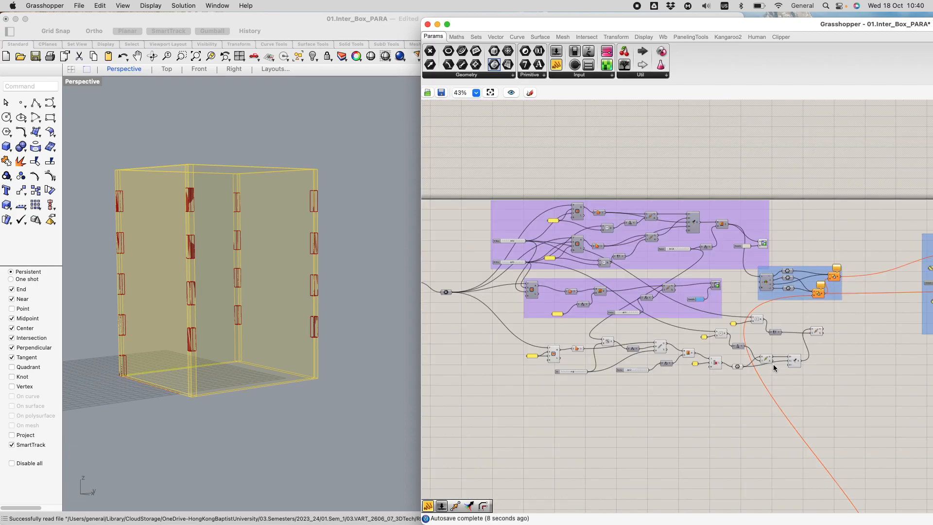
scroll(793, 445, up, 4)
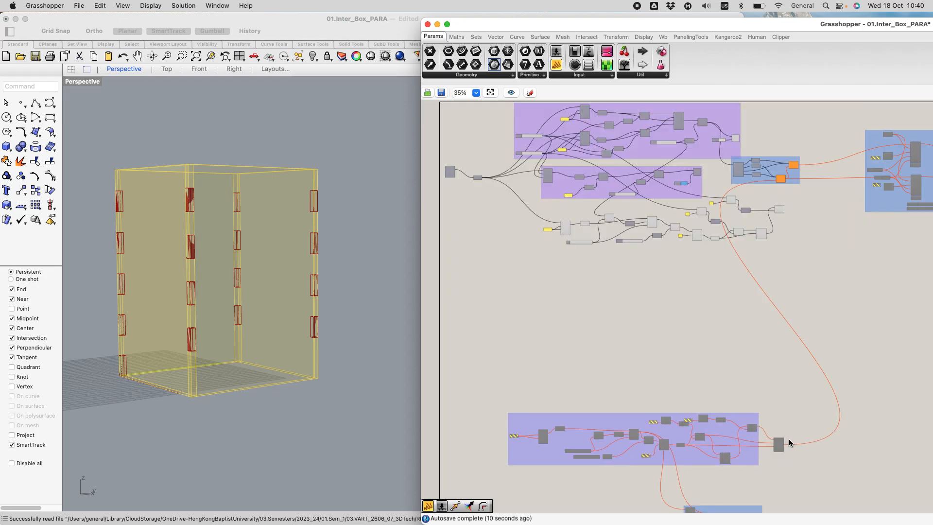
scroll(788, 452, up, 3)
scroll(788, 452, down, 6)
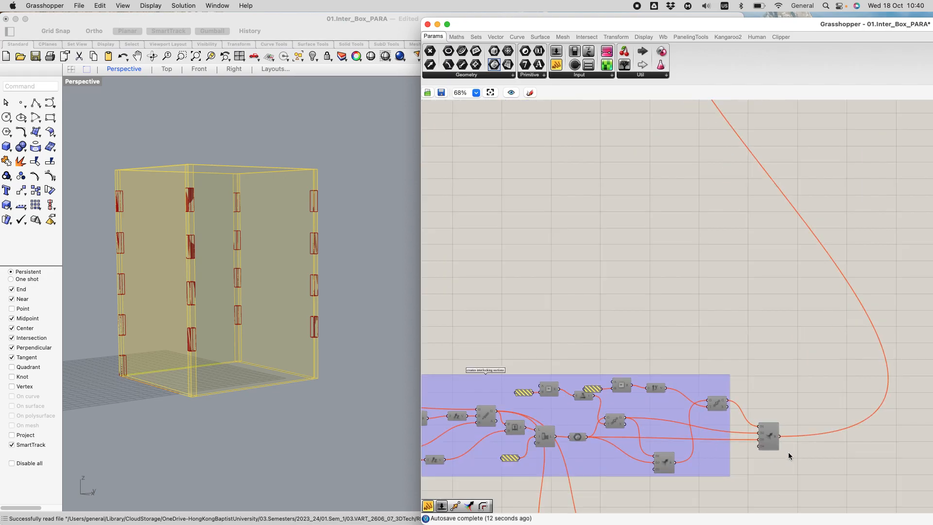
scroll(797, 324, up, 5)
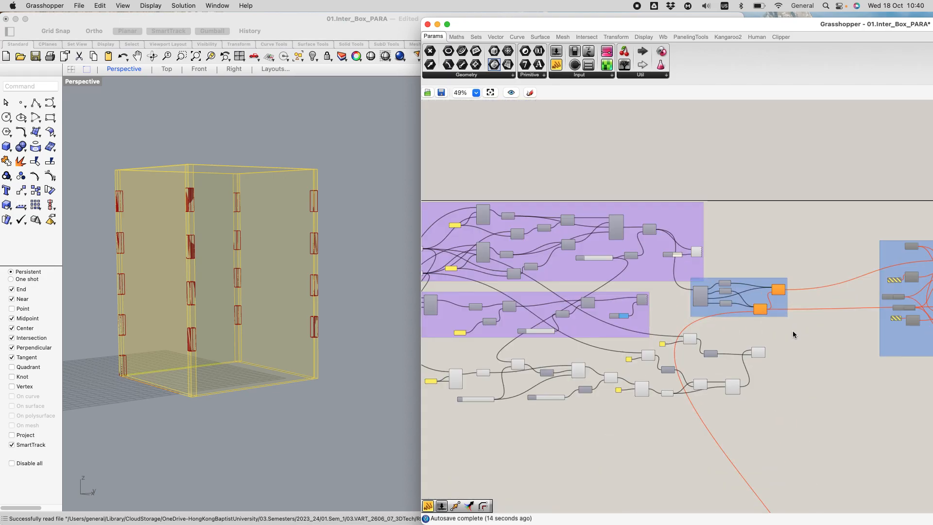
scroll(794, 328, down, 5)
scroll(790, 440, up, 6)
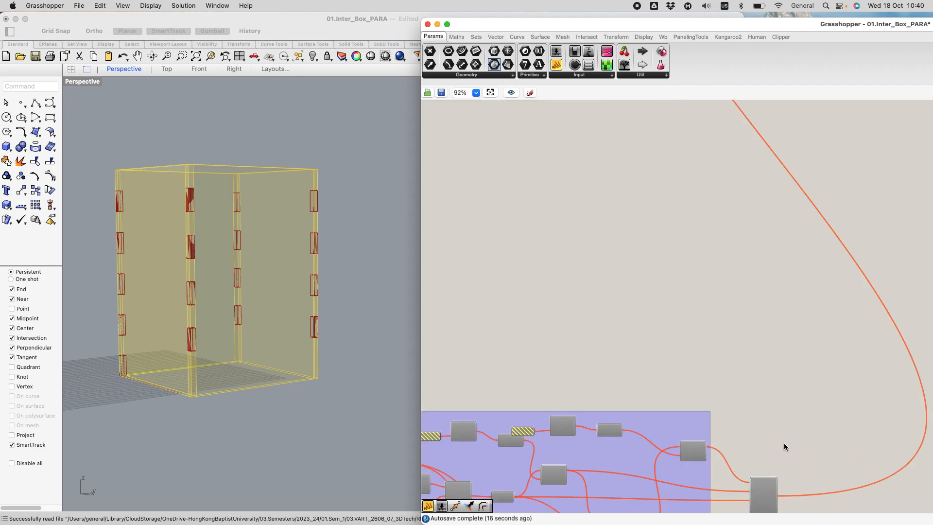
scroll(783, 445, down, 5)
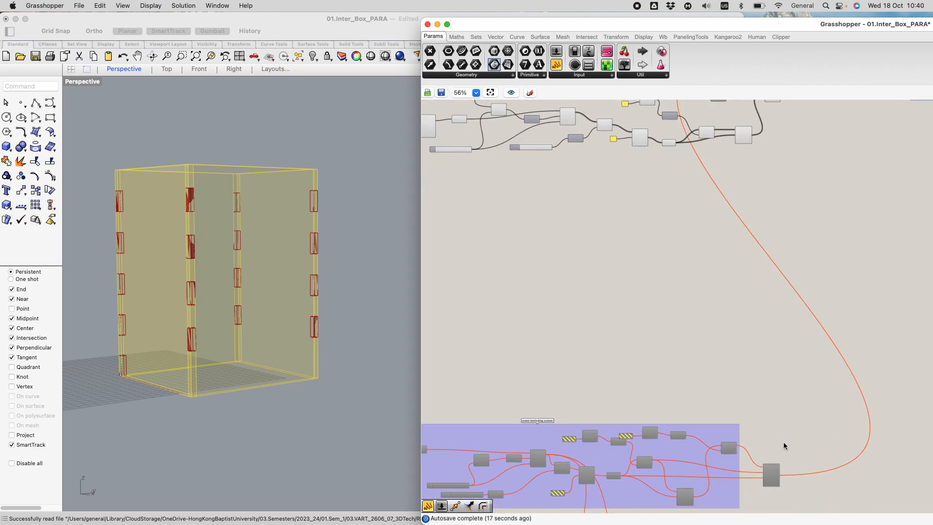
scroll(799, 322, up, 6)
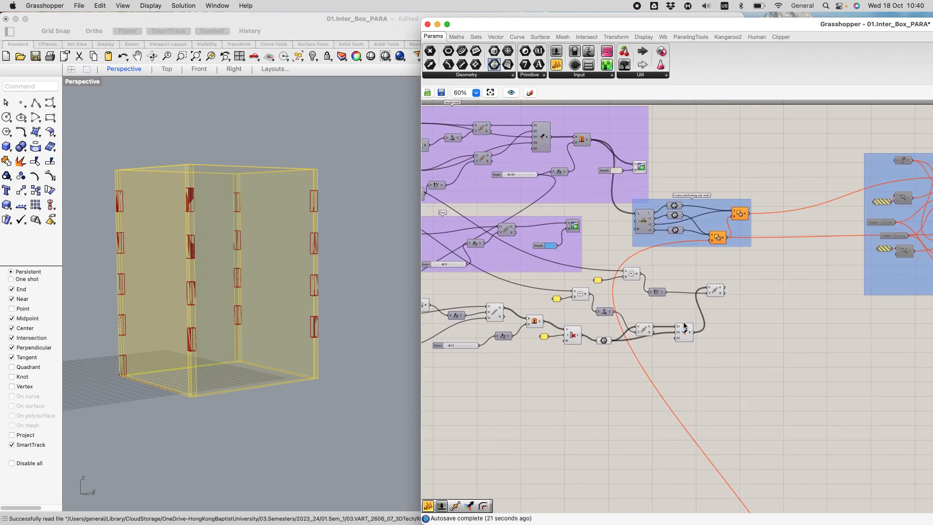
scroll(719, 301, down, 3)
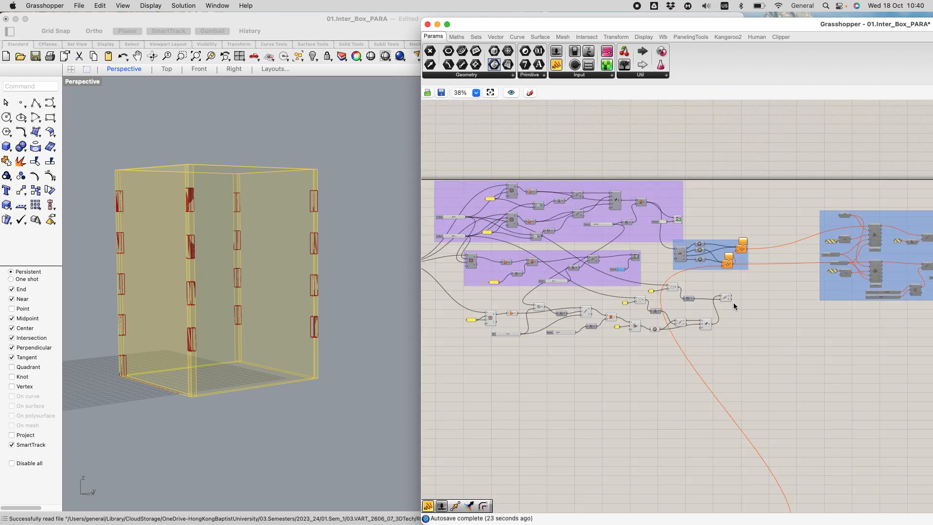
scroll(734, 305, down, 1)
scroll(494, 299, up, 5)
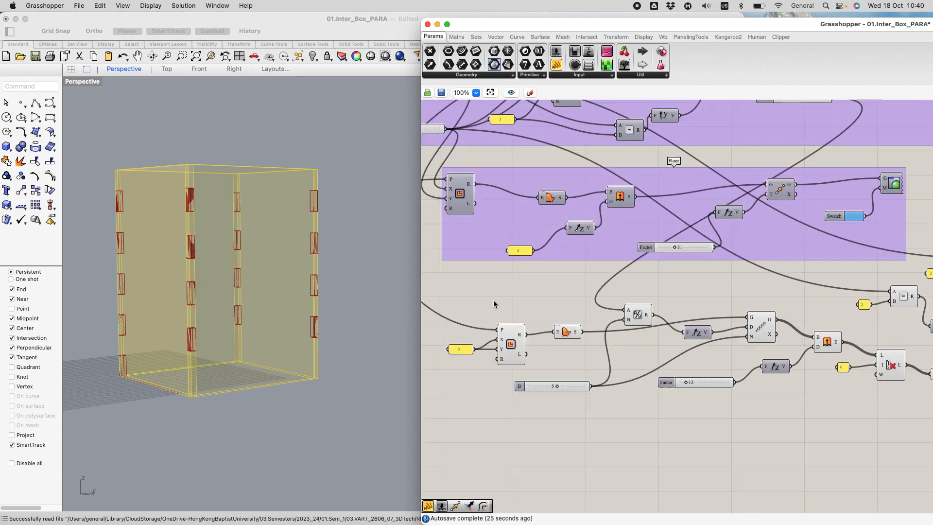
scroll(474, 294, down, 3)
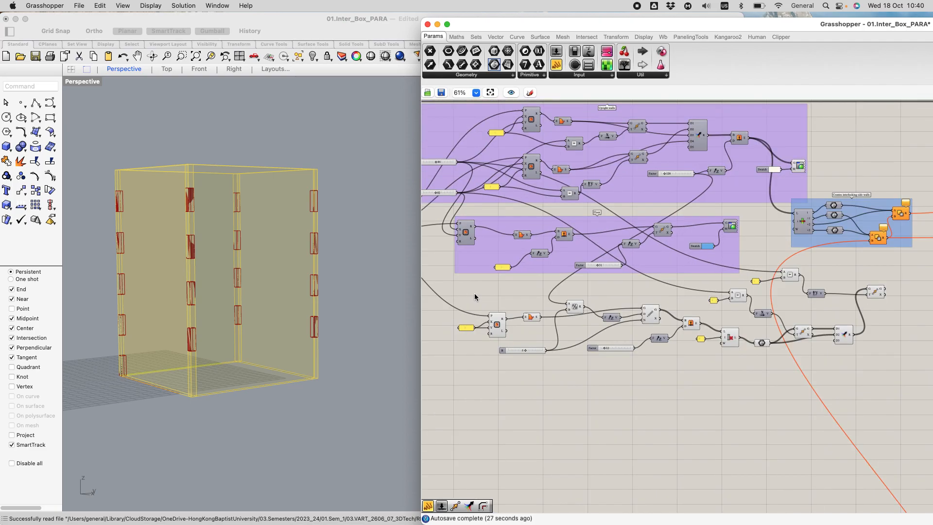
Step: Move the corner block components closer to their input side and place the Y-direction Subtraction with its 3 panel beside Unit Y
drag(461, 287, 756, 375)
drag(730, 343, 656, 368)
drag(747, 262, 888, 381)
drag(845, 333, 783, 347)
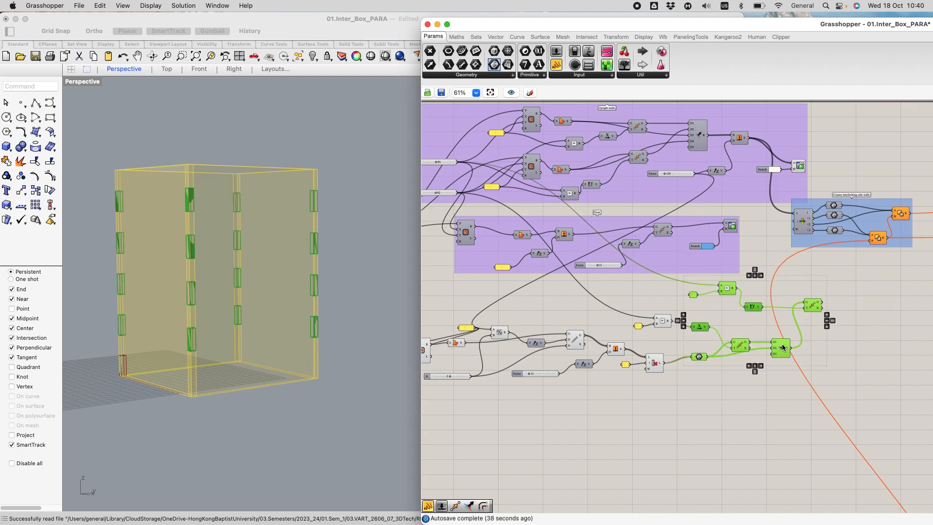
click(763, 322)
drag(688, 277, 716, 301)
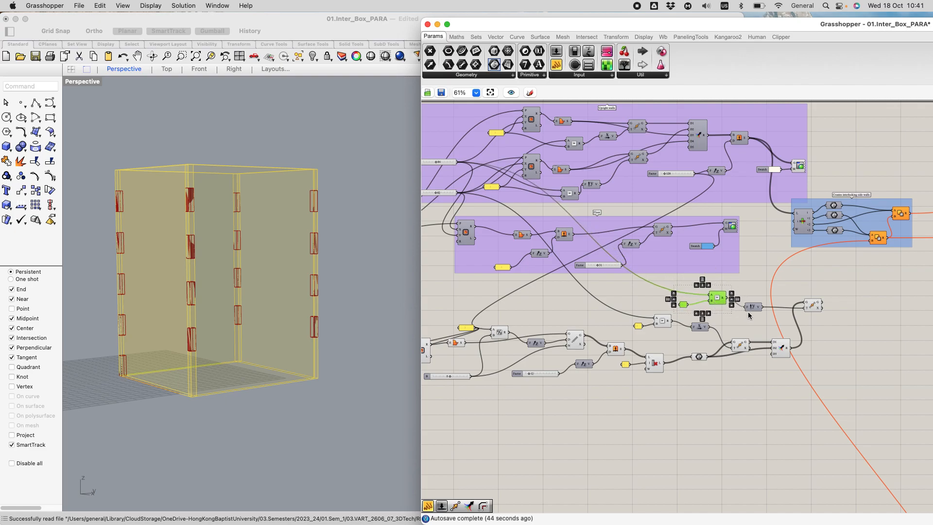
Step: Move the 3 panel beside the Rectangle component and tidy the positions of the Boundary Surfaces and Division components after it
scroll(748, 315, down, 5)
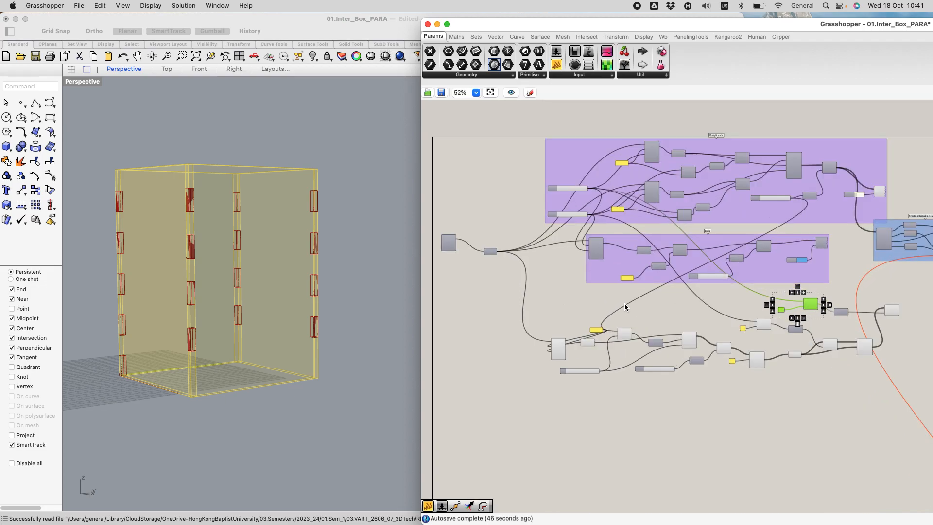
scroll(594, 329, up, 8)
drag(620, 282, 446, 353)
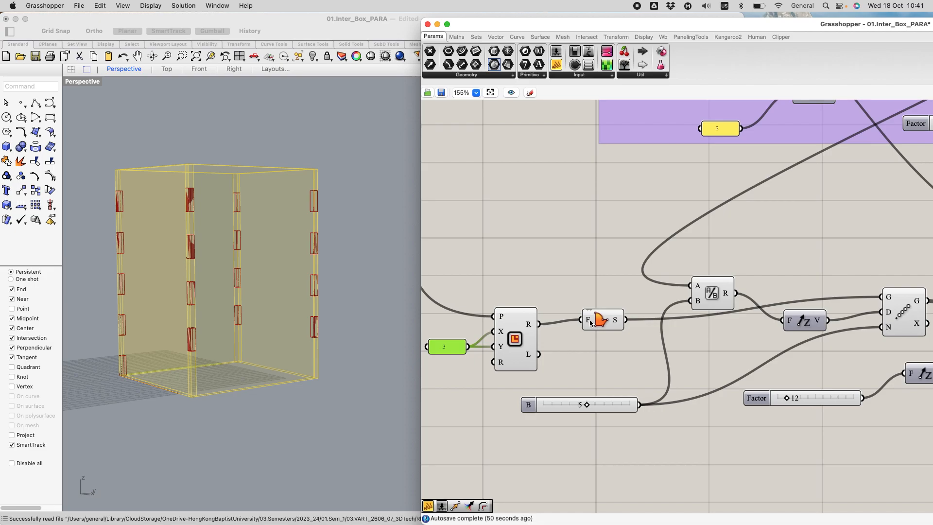
drag(609, 329, 595, 348)
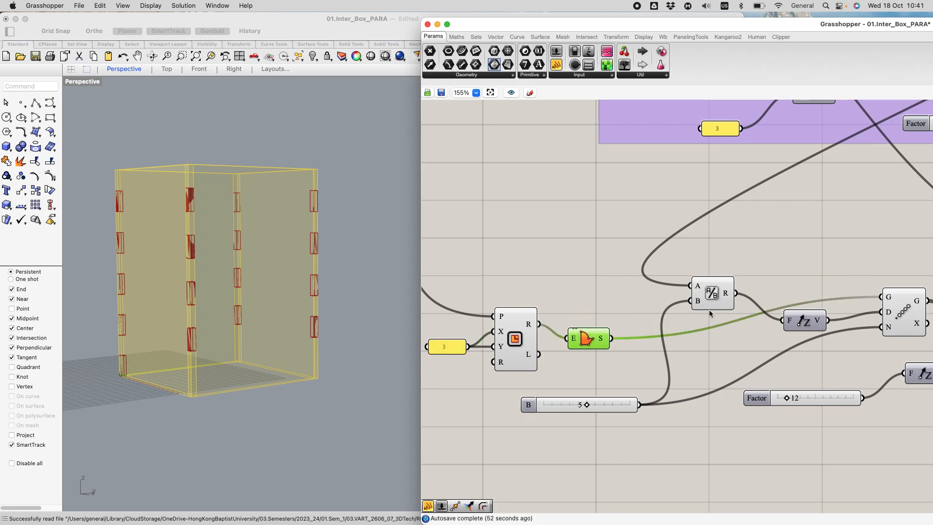
drag(712, 307, 675, 309)
Step: Move the Extrude, the 0 panel, Cull Index and the geometry parameter closer together in the corner block chain
scroll(685, 281, down, 8)
scroll(822, 343, up, 1)
right_drag(820, 343, 652, 293)
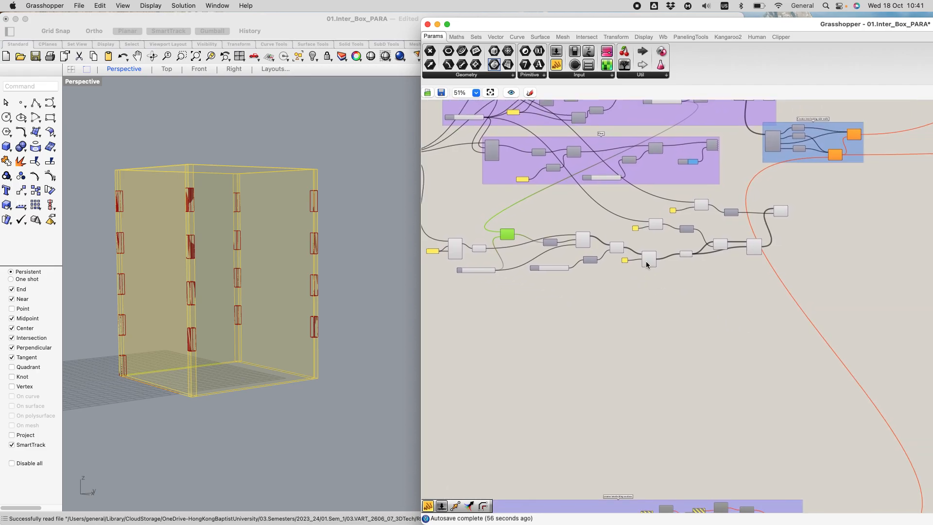
scroll(645, 266, up, 5)
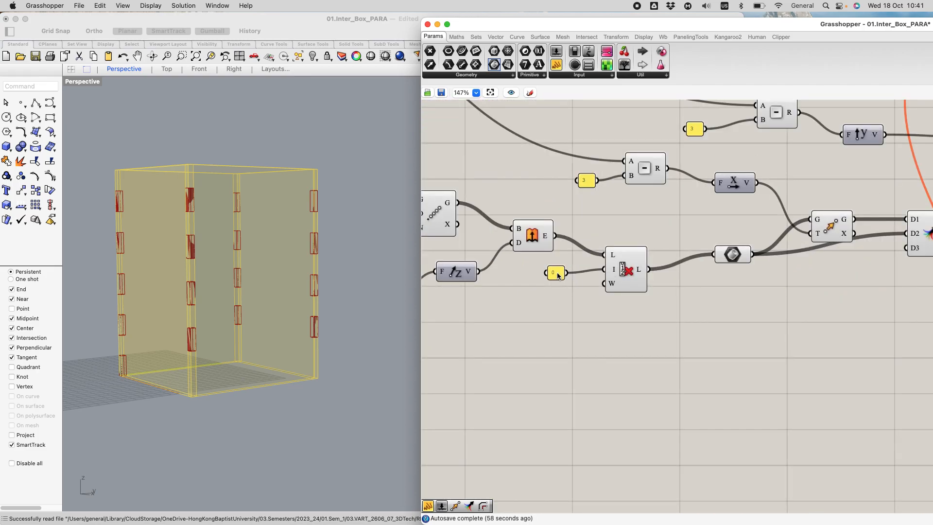
drag(551, 273, 533, 273)
click(582, 281)
drag(621, 279, 607, 283)
drag(491, 212, 583, 288)
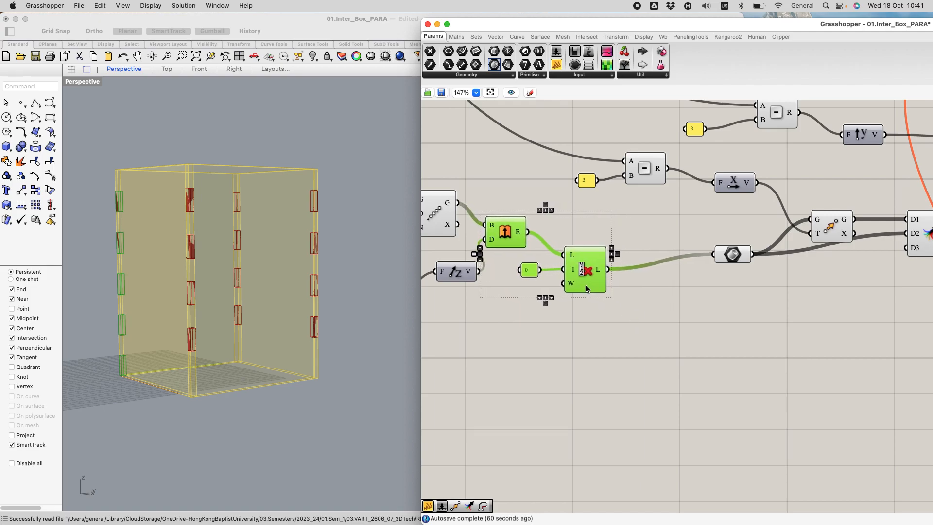
click(741, 259)
drag(743, 260, 667, 267)
Step: Move the Unit X and Unit Y components with their Subtractions and 3 panels closer to the corner block chain
scroll(679, 248, down, 3)
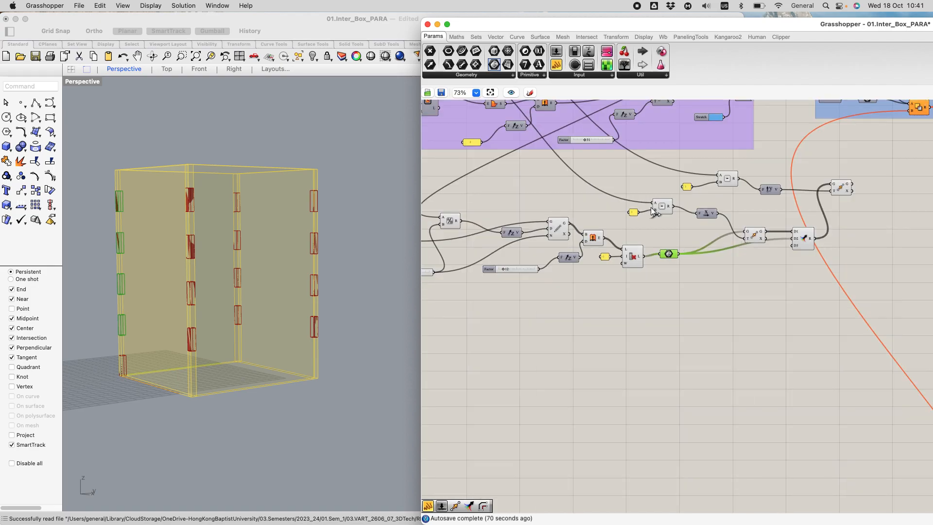
scroll(632, 190, up, 2)
drag(617, 188, 612, 214)
drag(696, 149, 697, 199)
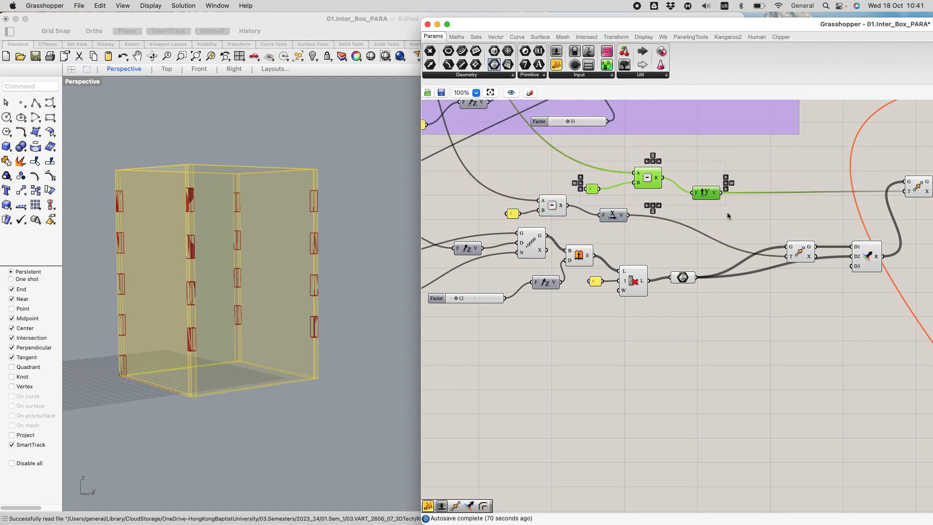
Step: Move the two Move components and the Merge at the end of the corner block chain closer to the preceding components
scroll(727, 211, down, 3)
scroll(761, 275, up, 1)
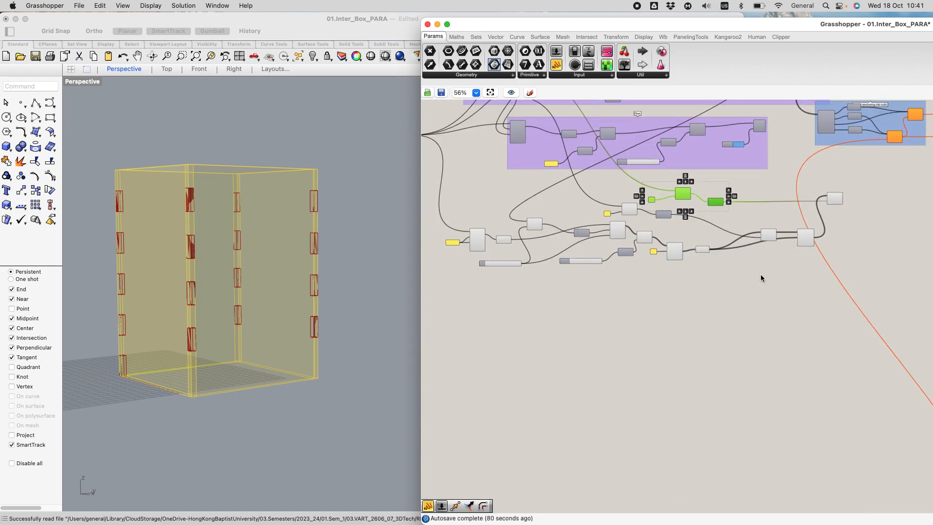
right_drag(760, 274, 626, 270)
drag(616, 197, 733, 262)
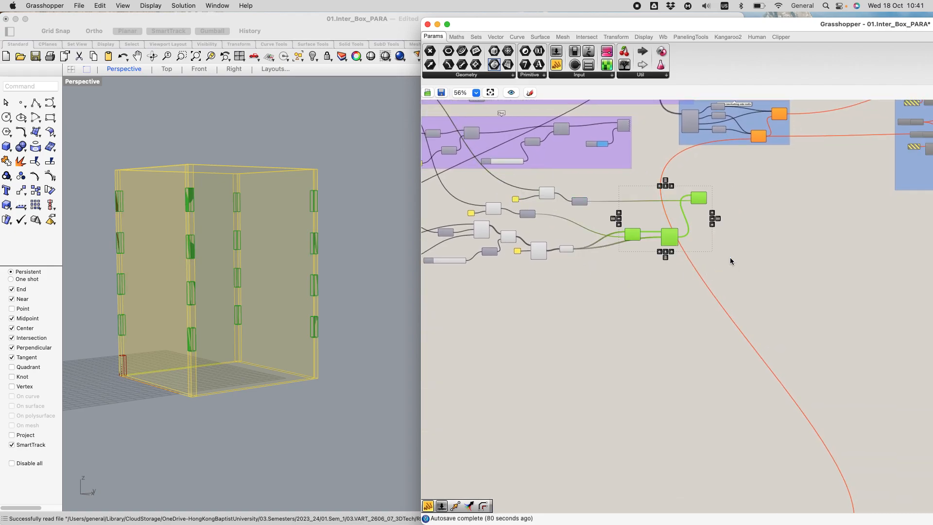
drag(697, 197, 655, 203)
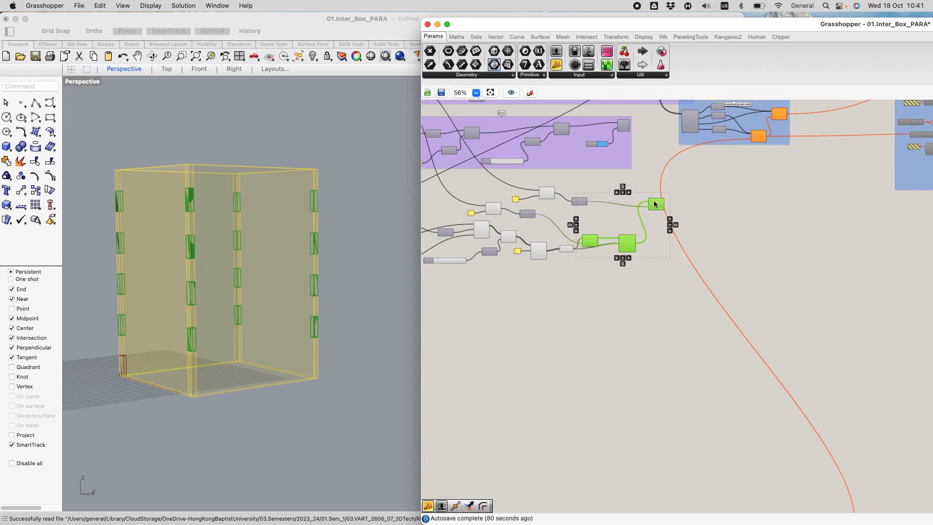
scroll(671, 225, down, 3)
scroll(723, 232, up, 2)
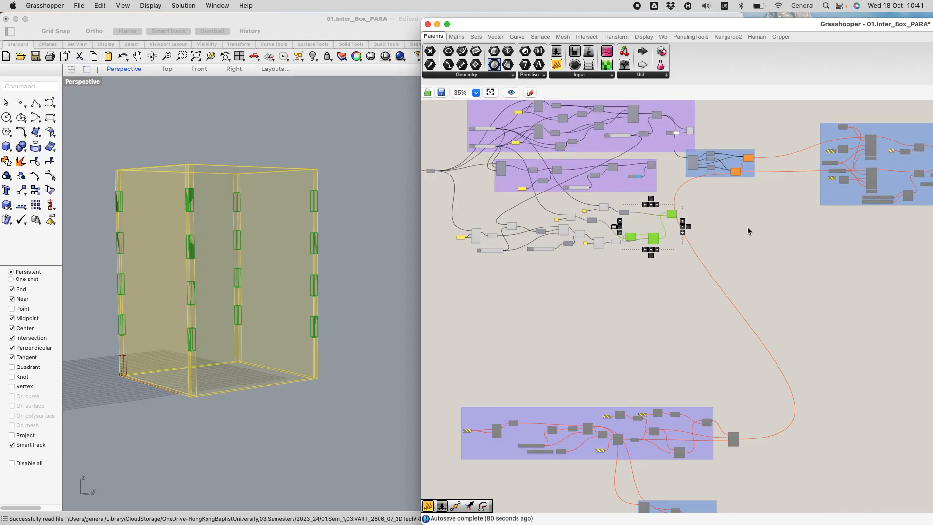
click(773, 272)
Step: Add a second Merge component, wiring the Y-direction Move's geometry to D1 and the first Merge's result to D2
scroll(686, 211, up, 3)
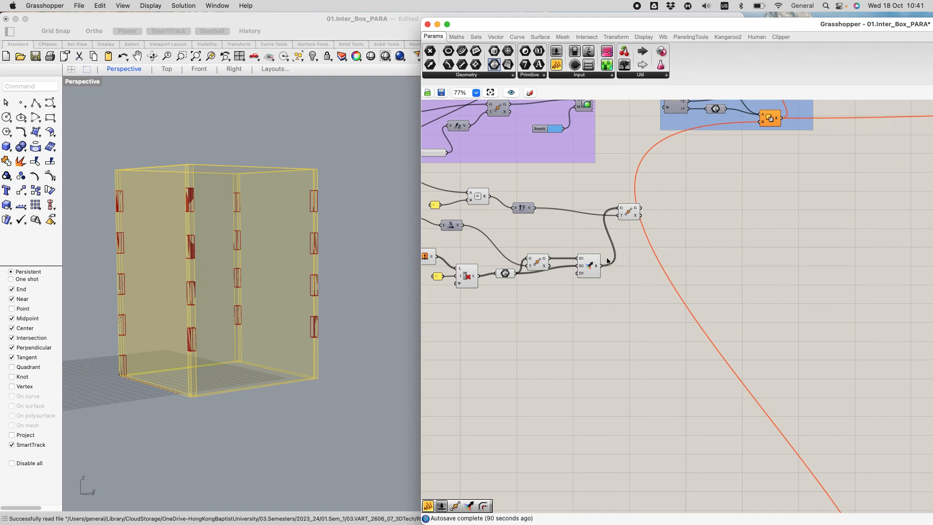
click(589, 267)
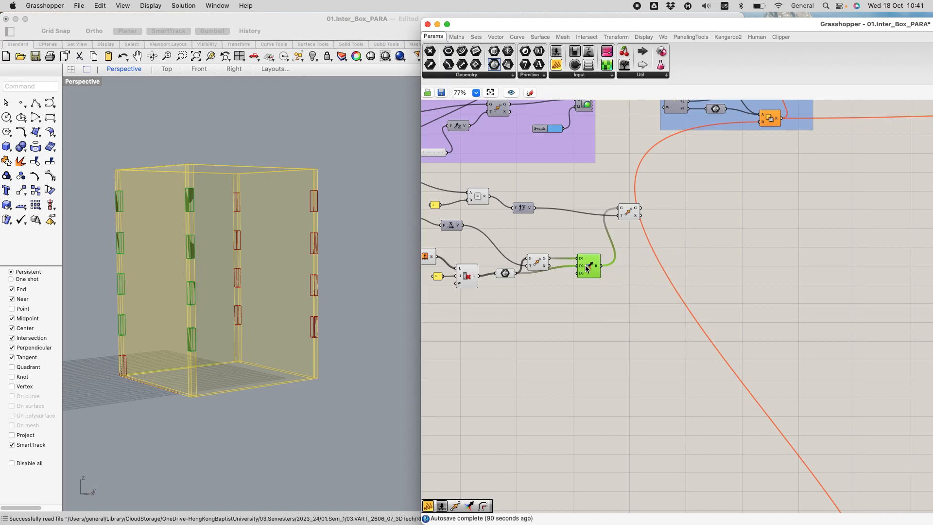
click(630, 211)
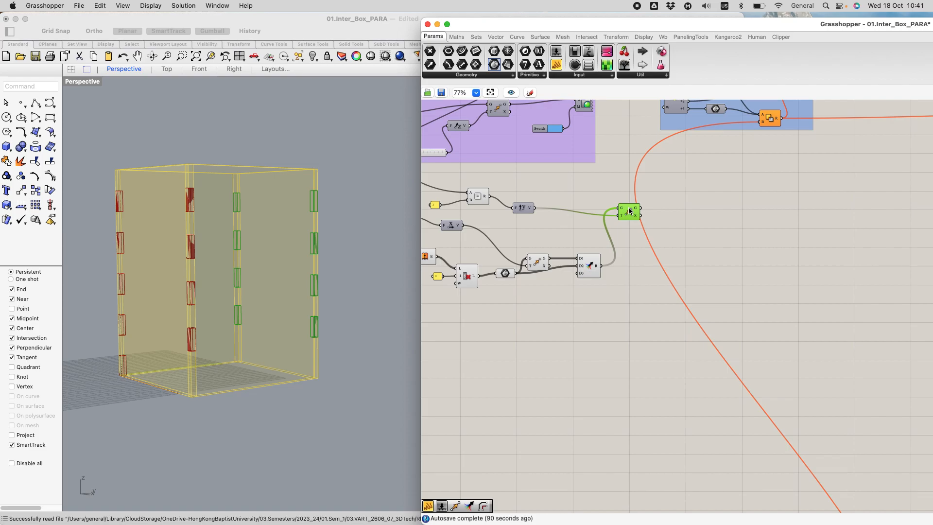
double_click(693, 225)
text(merg)
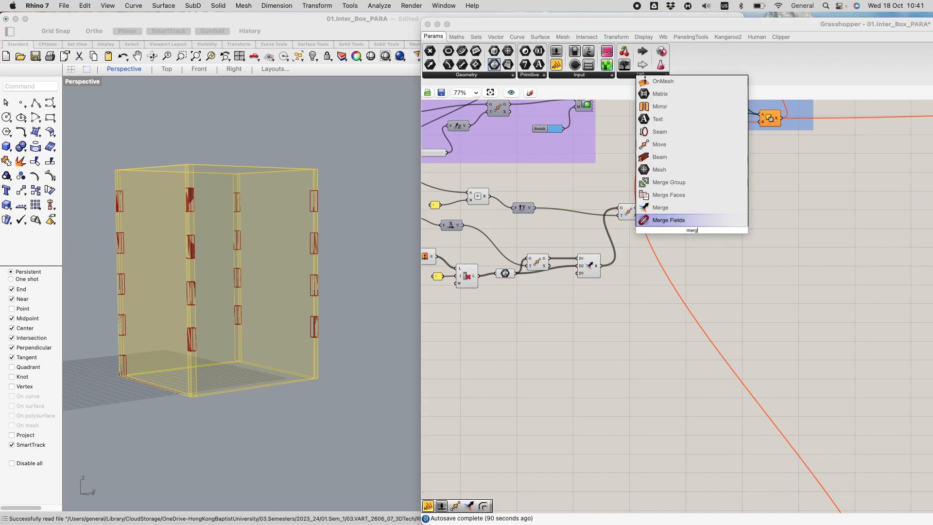
click(683, 220)
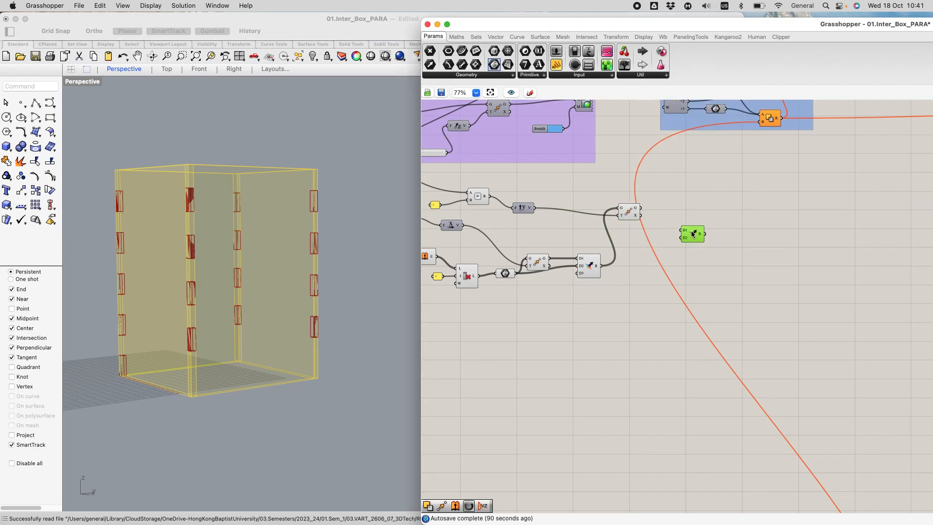
drag(640, 207, 681, 232)
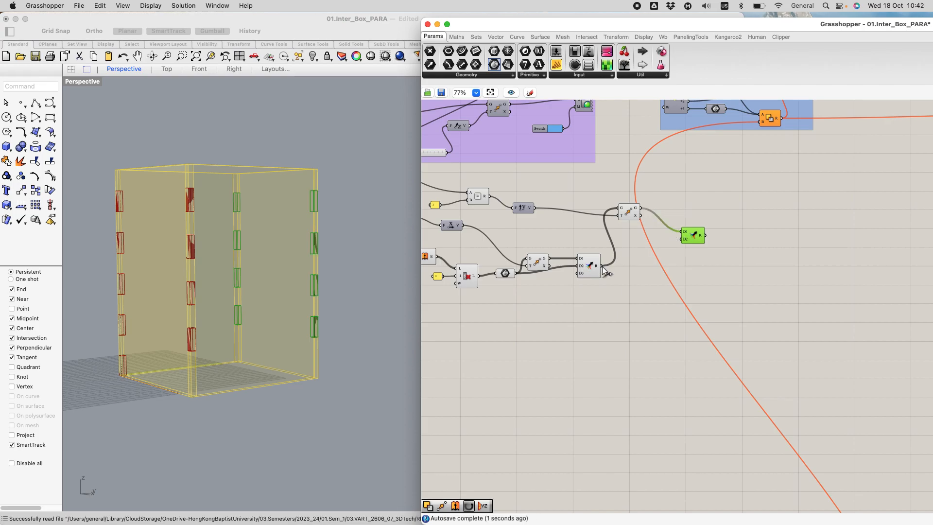
drag(605, 266, 691, 235)
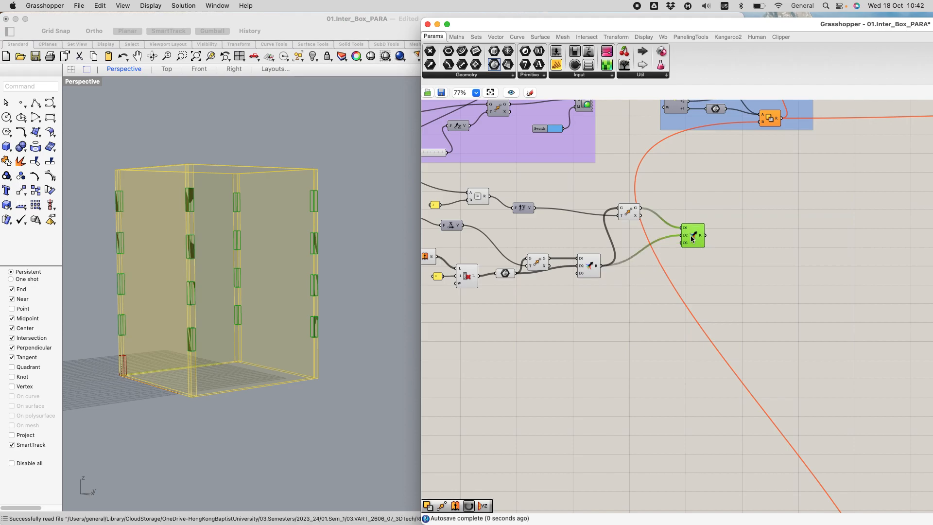
Step: Check the newly merged corner blocks in the viewport and examine the Merge wiring of the old interlocking sections group
click(750, 293)
click(697, 237)
scroll(686, 236, down, 3)
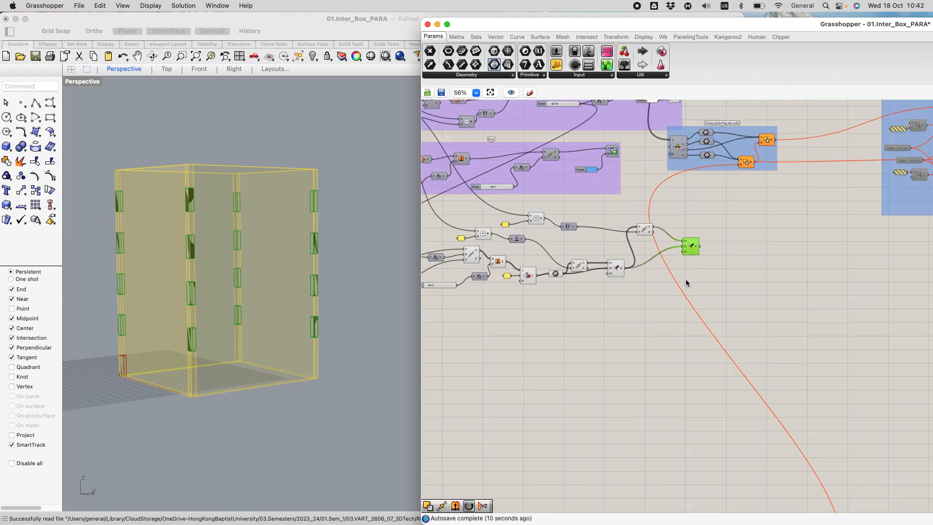
scroll(686, 279, down, 4)
scroll(699, 322, up, 8)
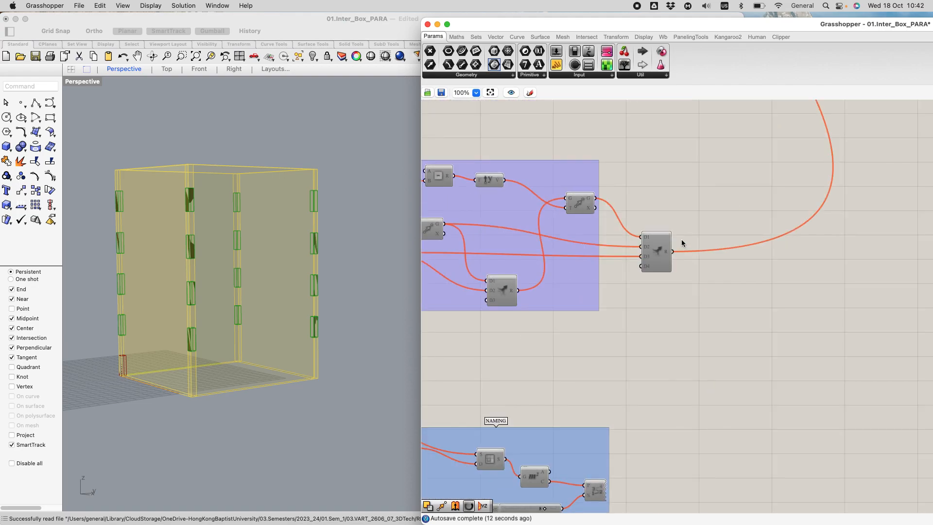
scroll(693, 276, down, 3)
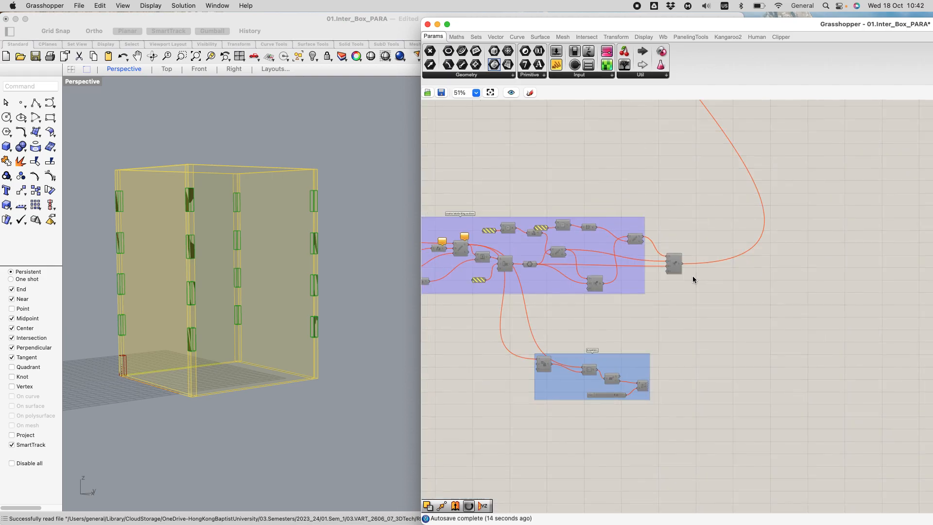
scroll(600, 271, up, 2)
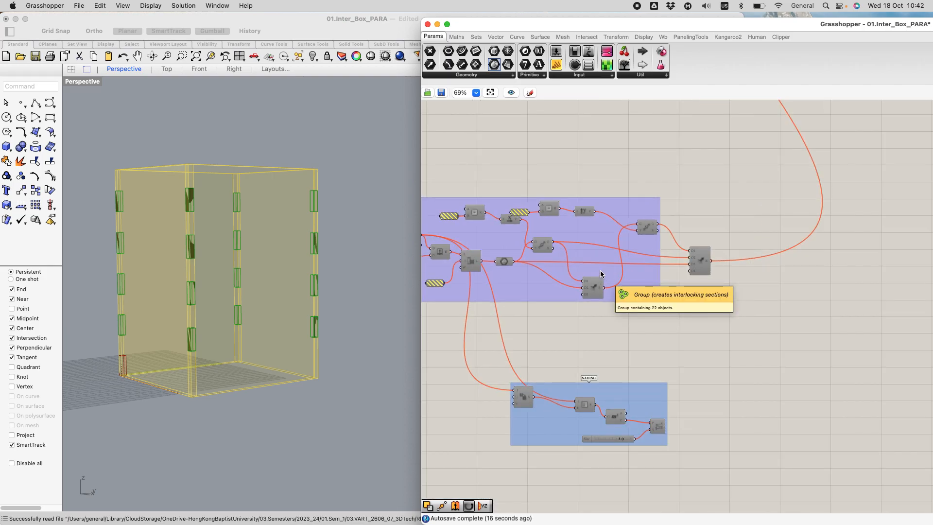
scroll(688, 234, up, 2)
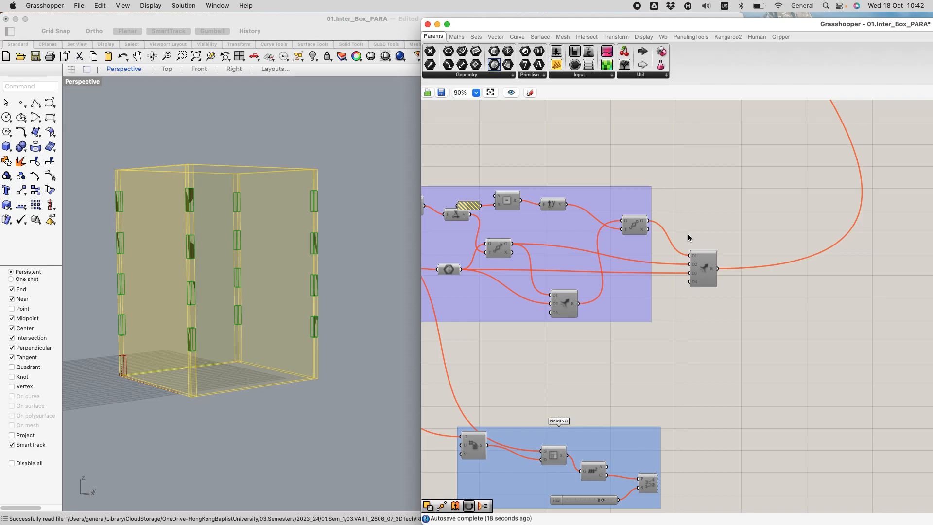
scroll(687, 233, down, 5)
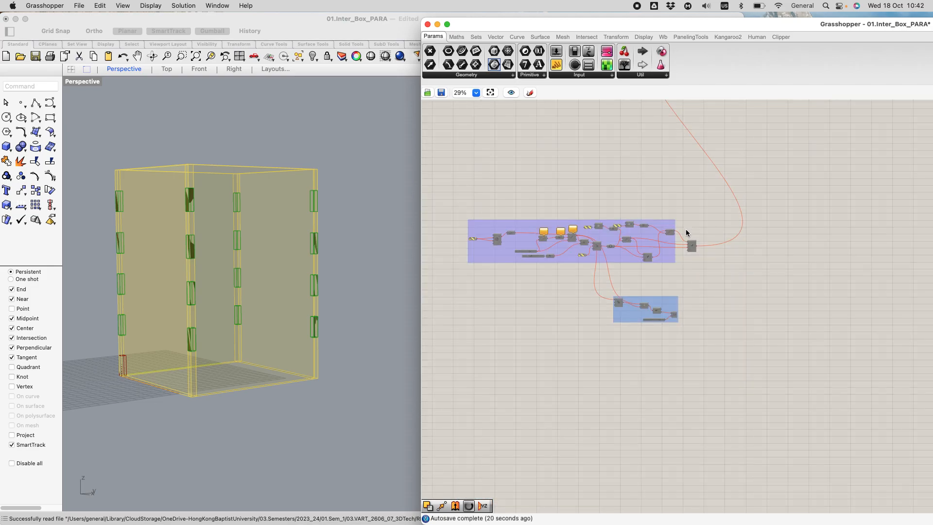
Step: Trace the old section's wire into the interlocking side walls group and compare it with the new Merge of corner blocks
right_drag(719, 130, 657, 339)
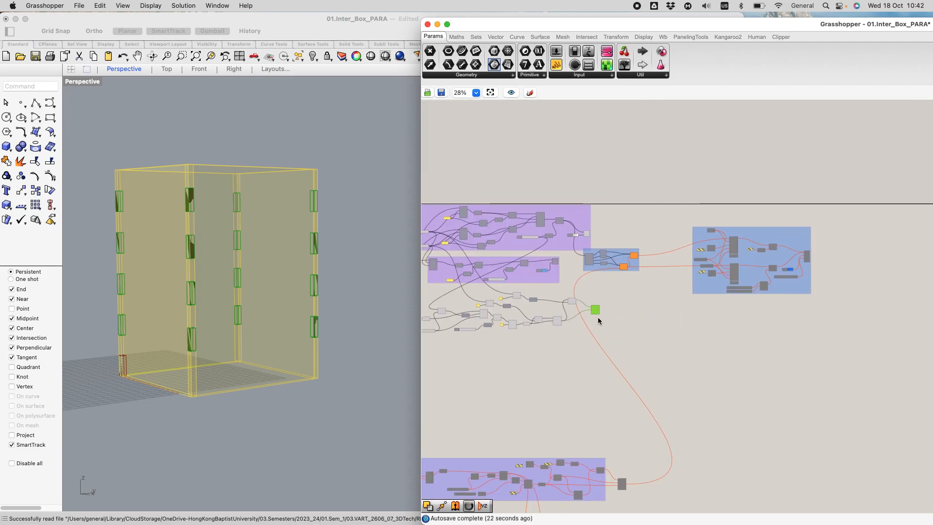
scroll(632, 284, up, 5)
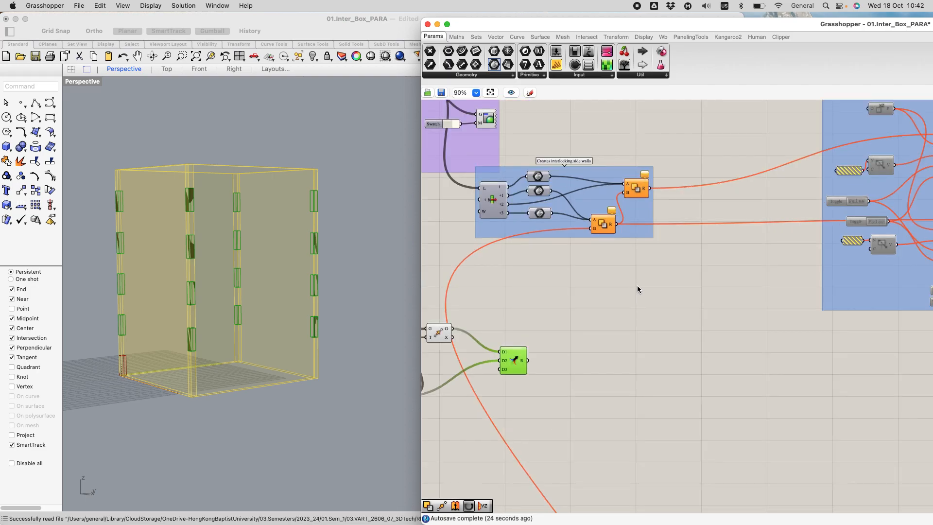
scroll(683, 331, down, 1)
drag(643, 223, 739, 208)
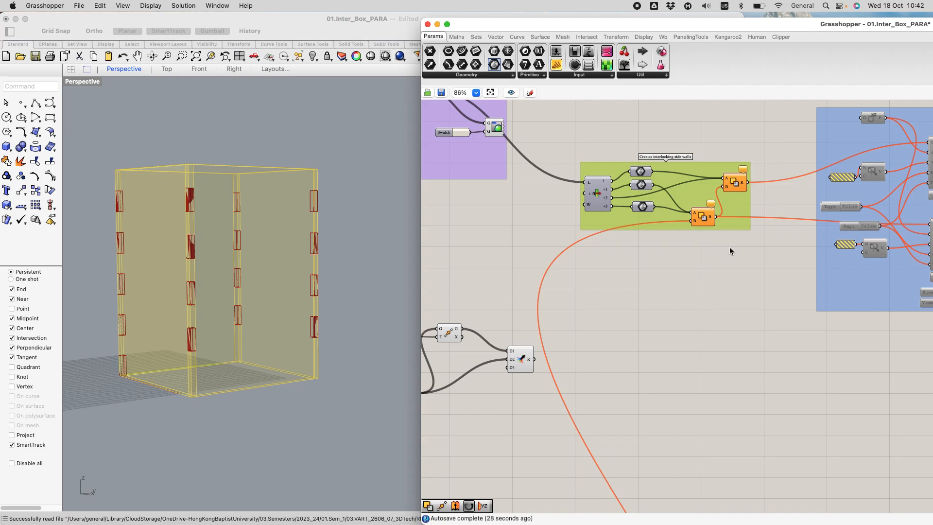
scroll(708, 234, down, 2)
click(543, 335)
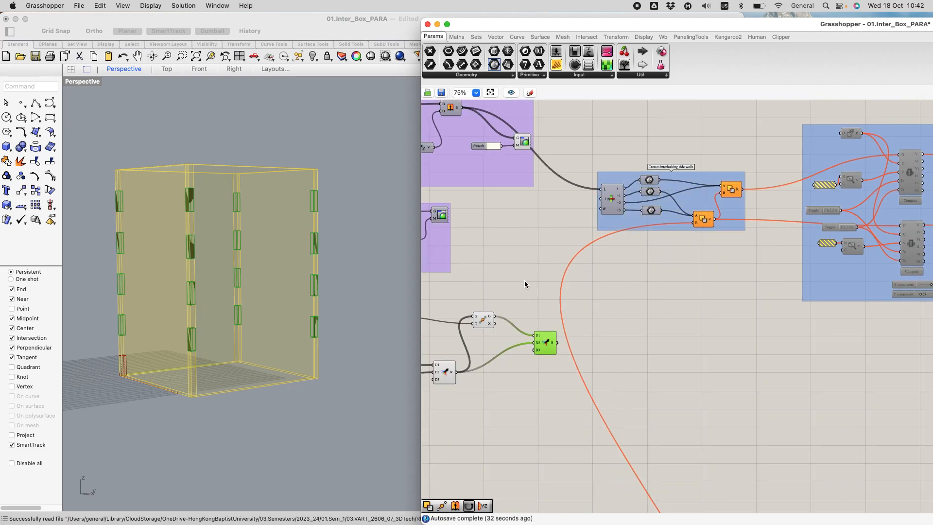
click(657, 285)
scroll(793, 274, up, 1)
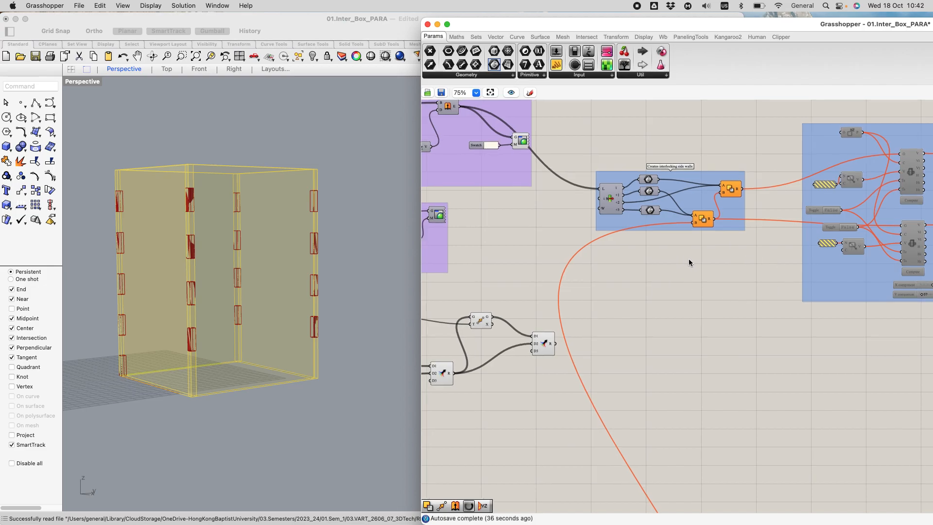
scroll(695, 265, down, 5)
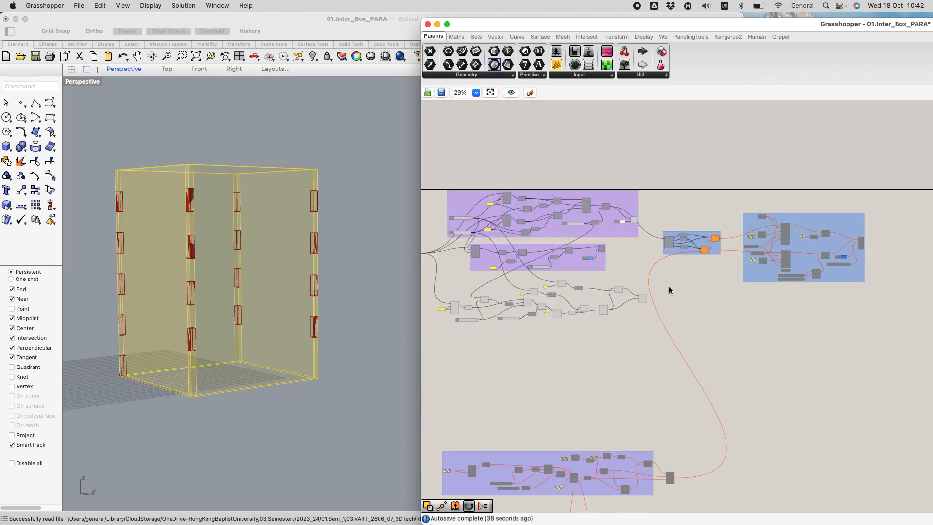
scroll(646, 280, up, 2)
scroll(695, 286, down, 3)
scroll(695, 302, up, 5)
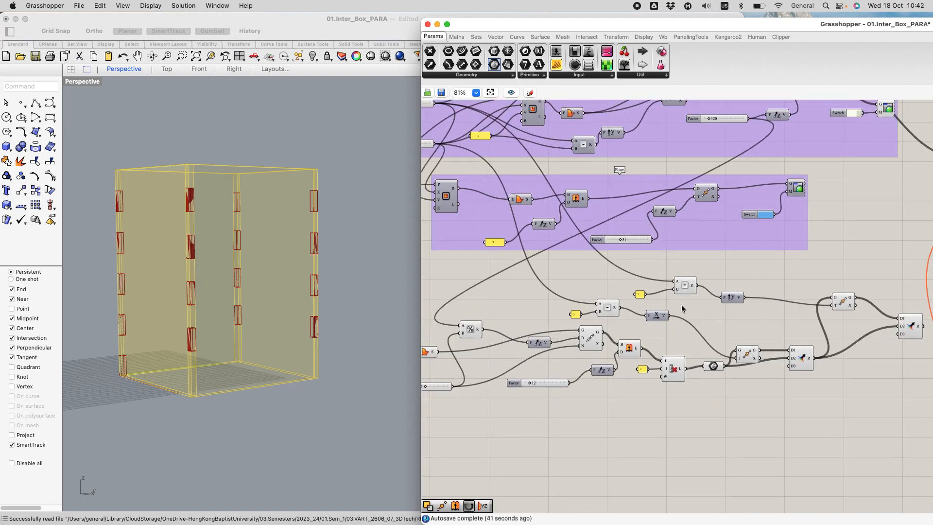
click(910, 324)
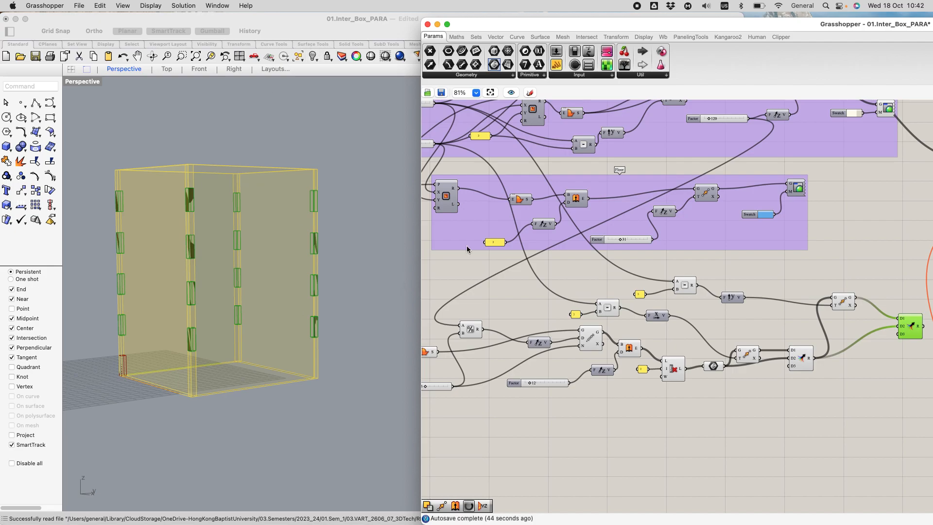
Step: Set the box's Y Size to 66 and X Size to 80 to test the corner blocks against new footprint dimensions
scroll(601, 252, down, 5)
scroll(518, 173, up, 6)
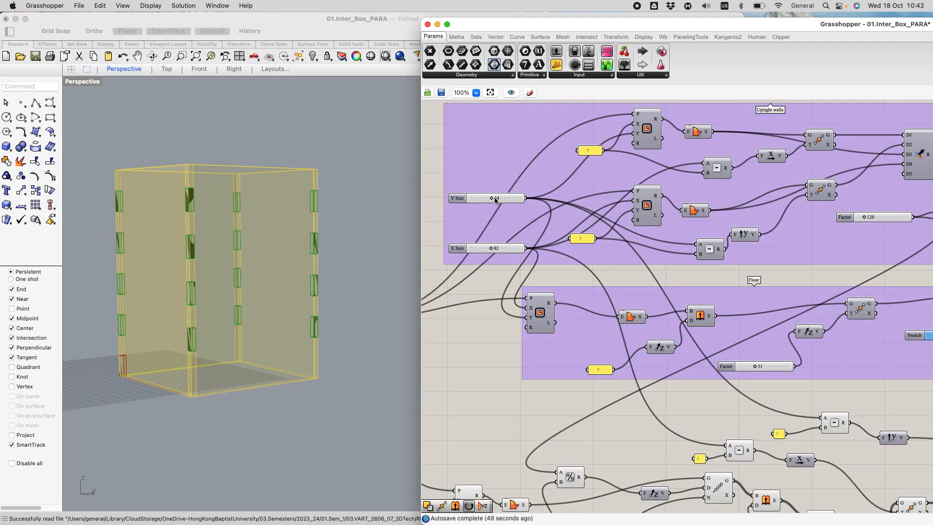
drag(491, 198, 486, 197)
drag(490, 248, 491, 248)
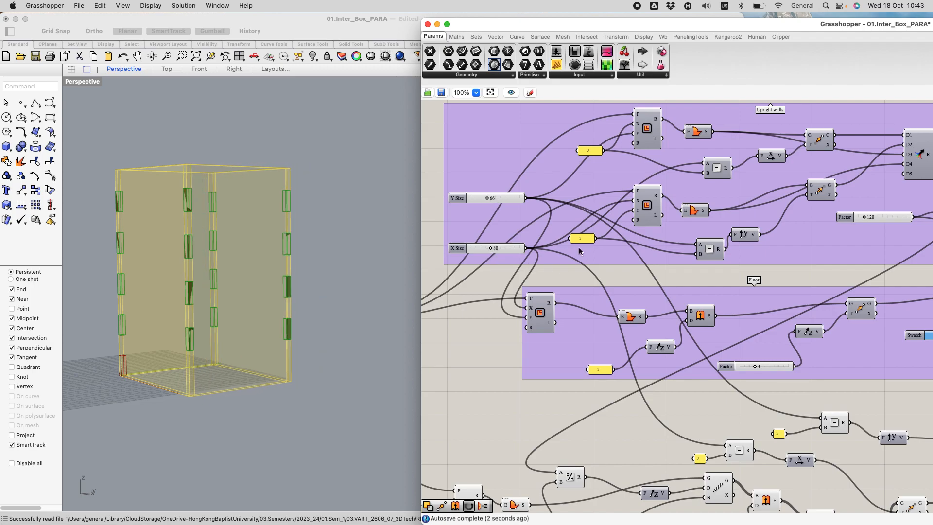
Step: Set the corner block count slider feeding the linear array to 8 and the block extrusion height Factor to 6
scroll(579, 251, down, 3)
scroll(661, 440, up, 3)
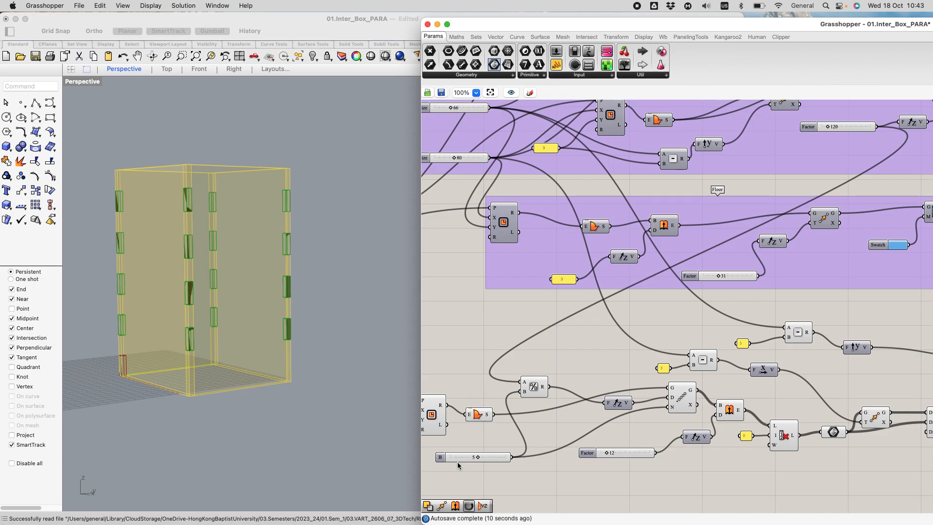
double_click(478, 457)
drag(440, 496, 473, 499)
click(446, 518)
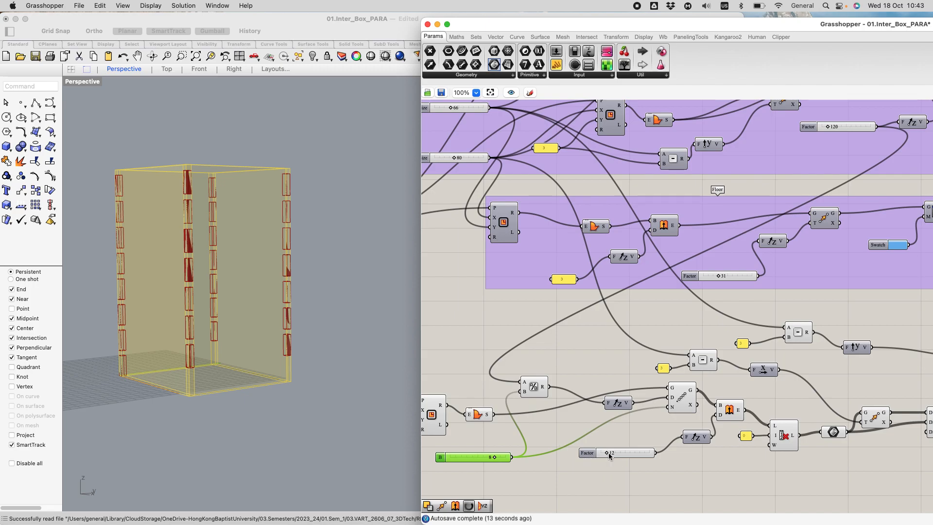
drag(606, 453, 603, 453)
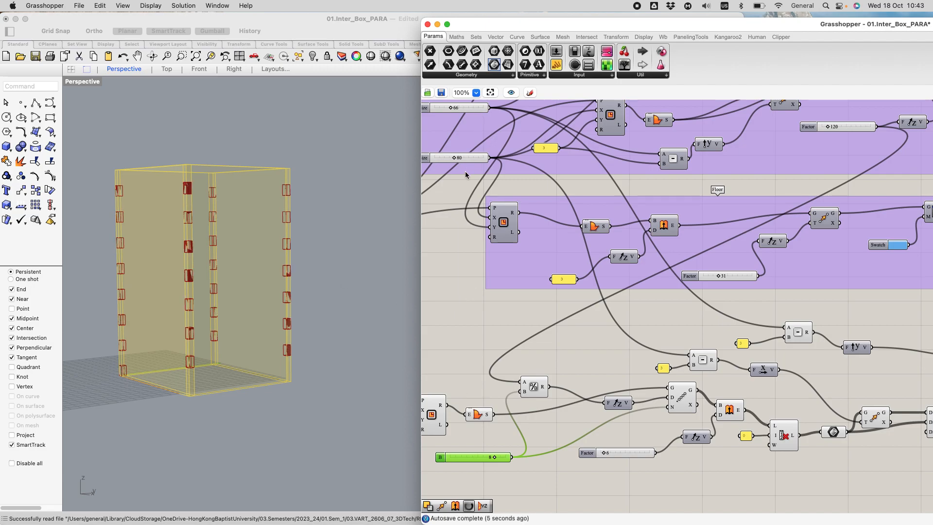
Step: Set the upright walls' extrusion height Factor to 100 to test how the corner blocks adapt to the wall height
scroll(529, 173, down, 1)
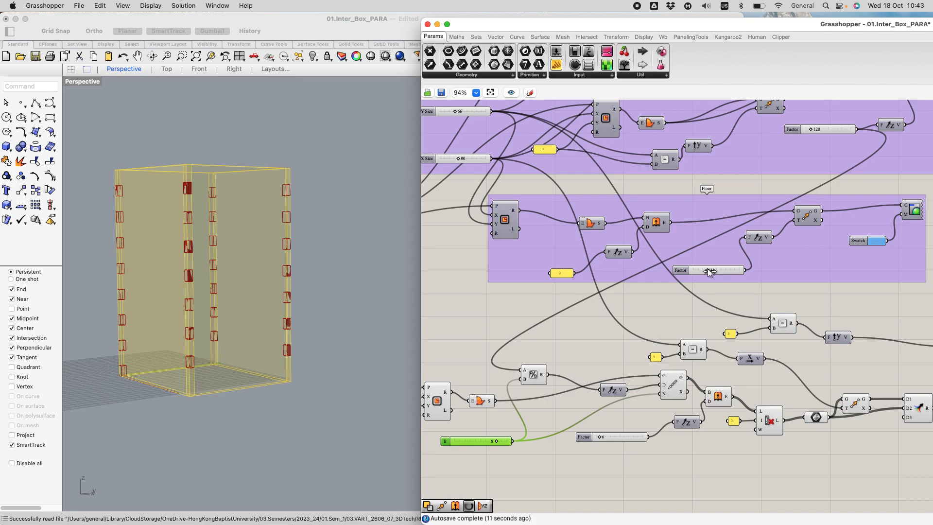
scroll(767, 277, down, 1)
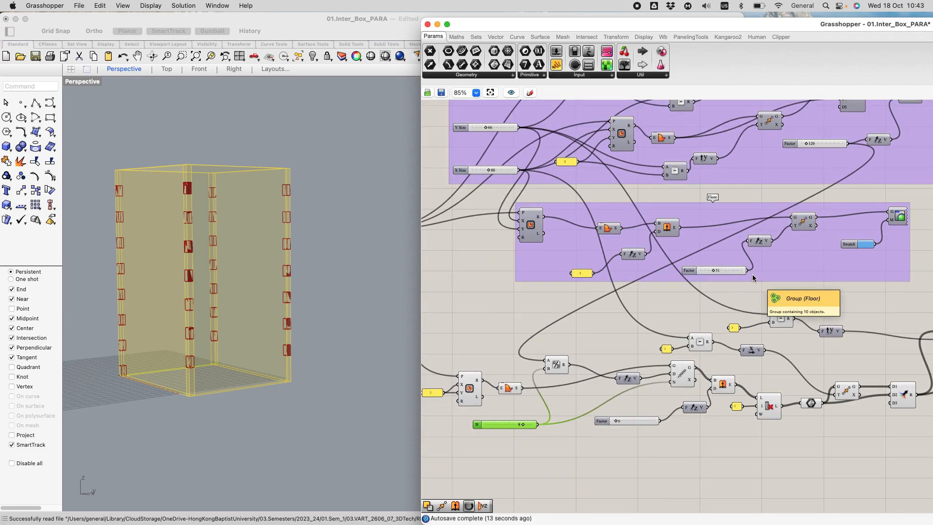
right_drag(839, 358, 684, 357)
scroll(738, 298, down, 3)
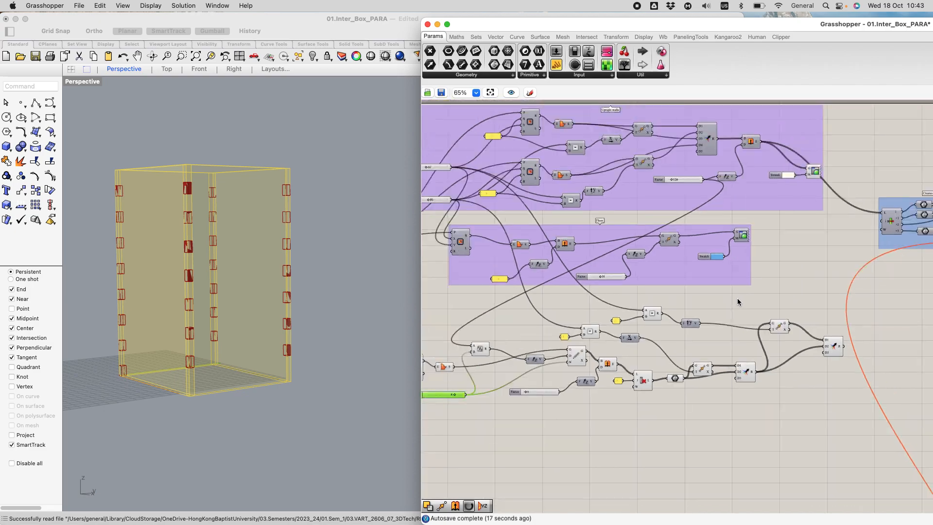
scroll(678, 175, up, 3)
mouse_move(657, 186)
mouse_down()
mouse_move(647, 187)
mouse_move(655, 185)
mouse_up()
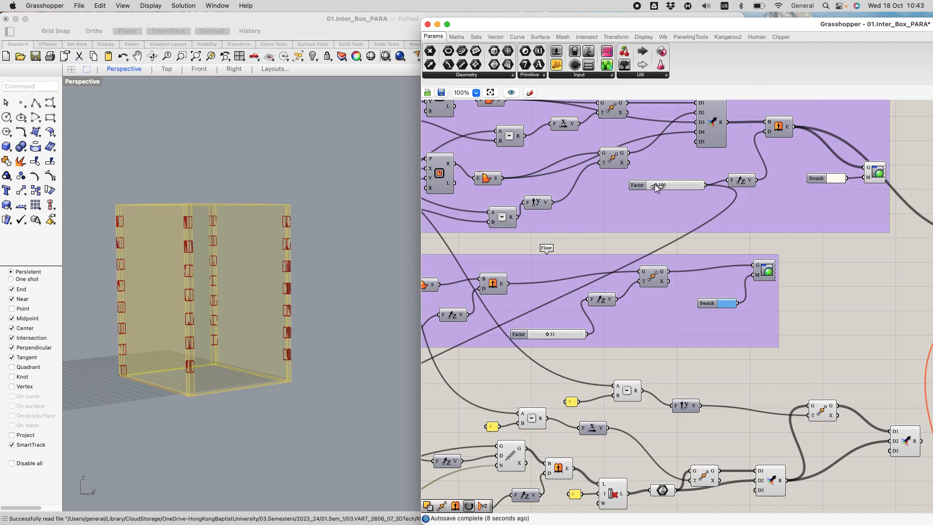
click(335, 242)
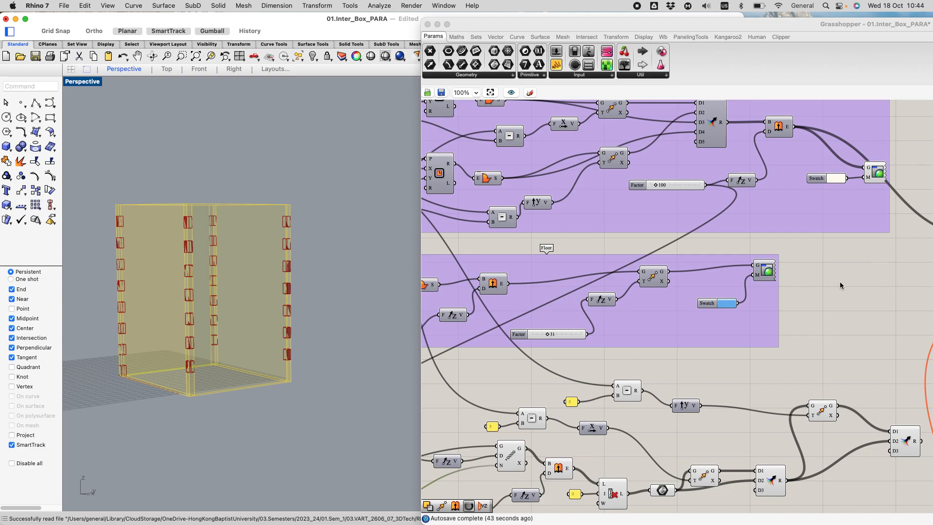
Step: Group all the corner block components below the Floor group and name the group Interlocking
scroll(848, 284, down, 2)
scroll(800, 341, down, 3)
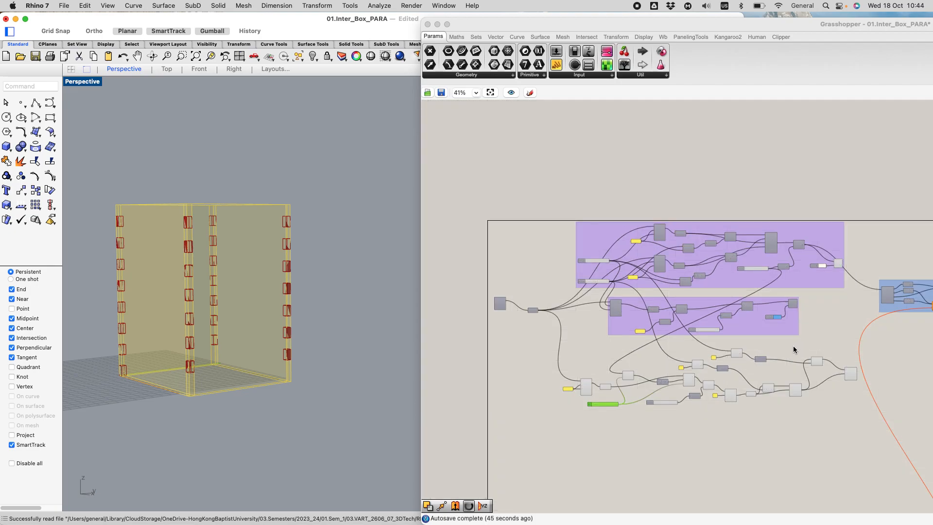
drag(535, 343, 857, 421)
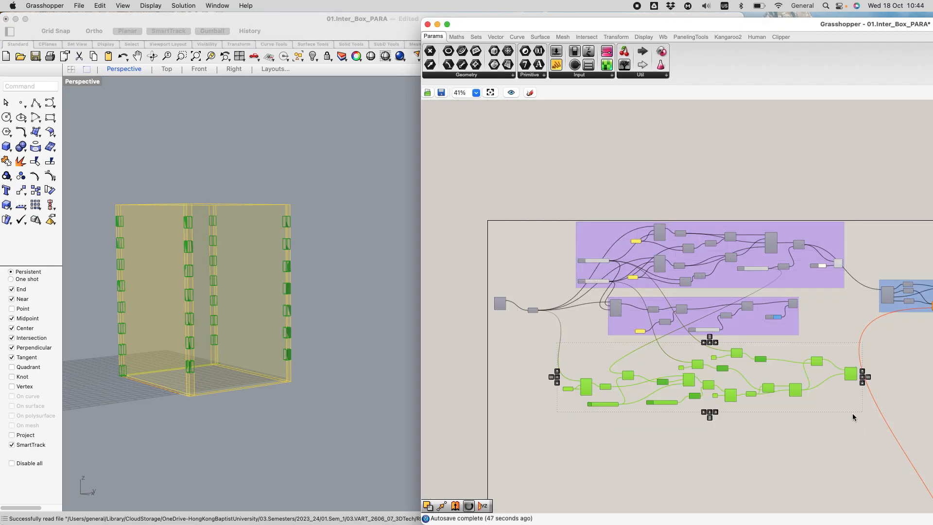
middle_click(753, 368)
click(771, 347)
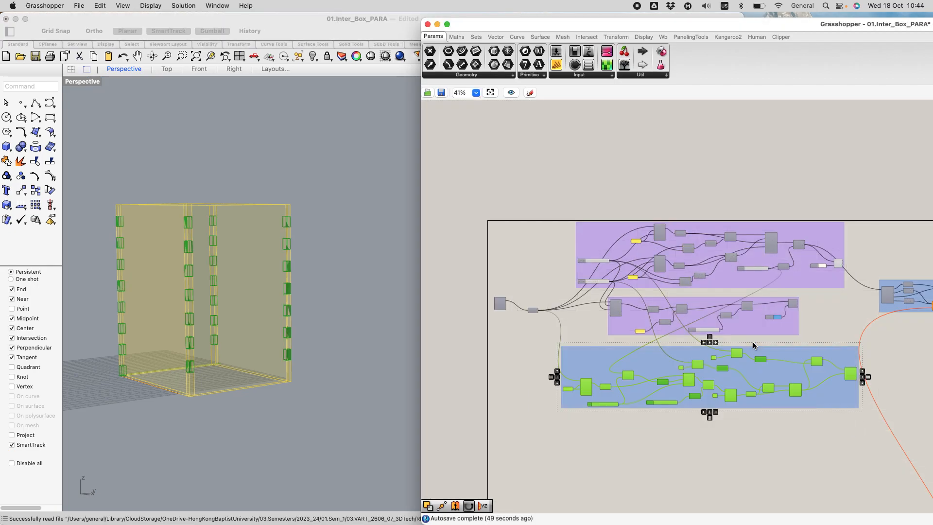
right_click(591, 364)
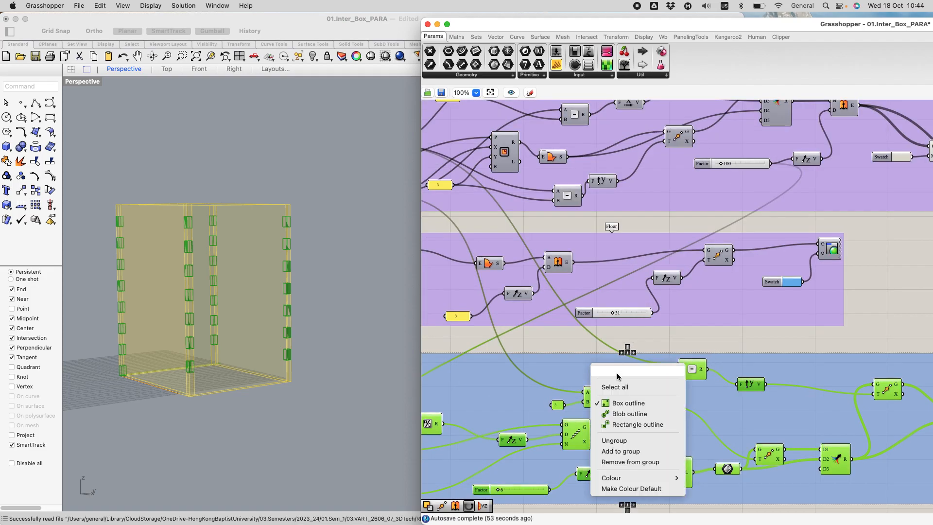
text(Interlocking)
key(Return)
Step: Save the Grasshopper definition with the new group
scroll(786, 403, down, 2)
scroll(785, 402, down, 2)
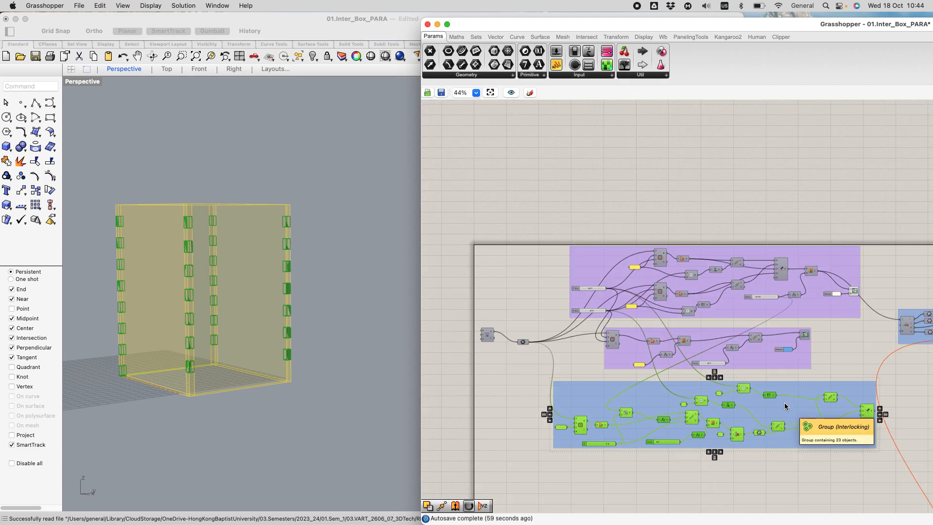
click(441, 93)
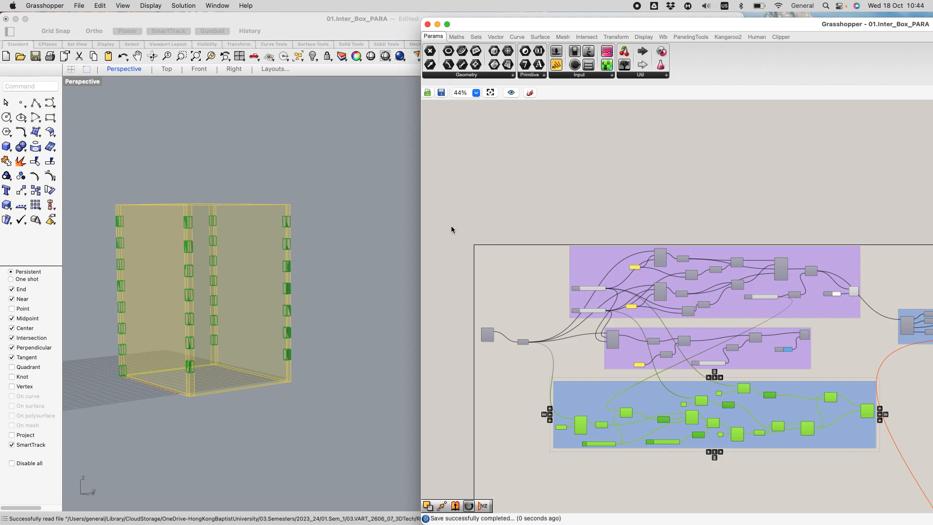
Step: Disable the components in the old "Creates interlocking side walls" group and shift the group up out of the way
scroll(879, 357, up, 2)
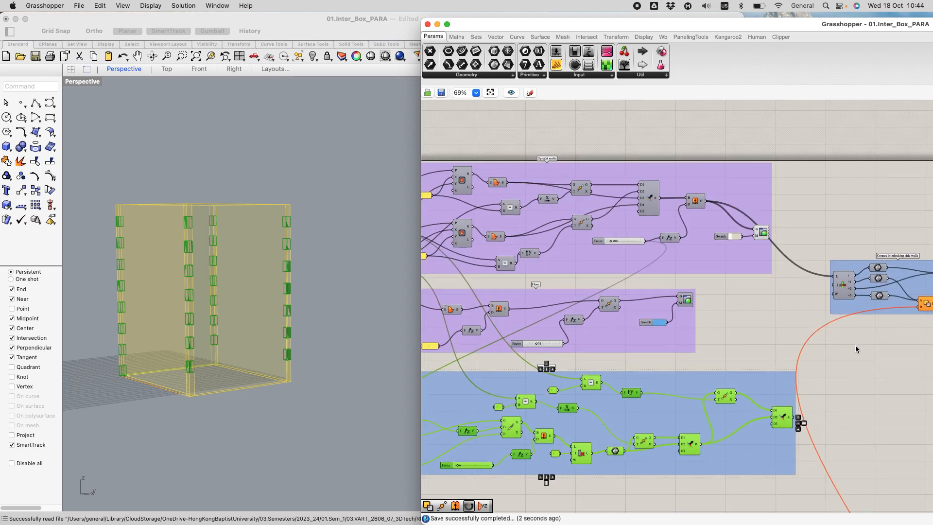
scroll(856, 347, up, 1)
right_drag(856, 346, 657, 313)
drag(701, 261, 725, 217)
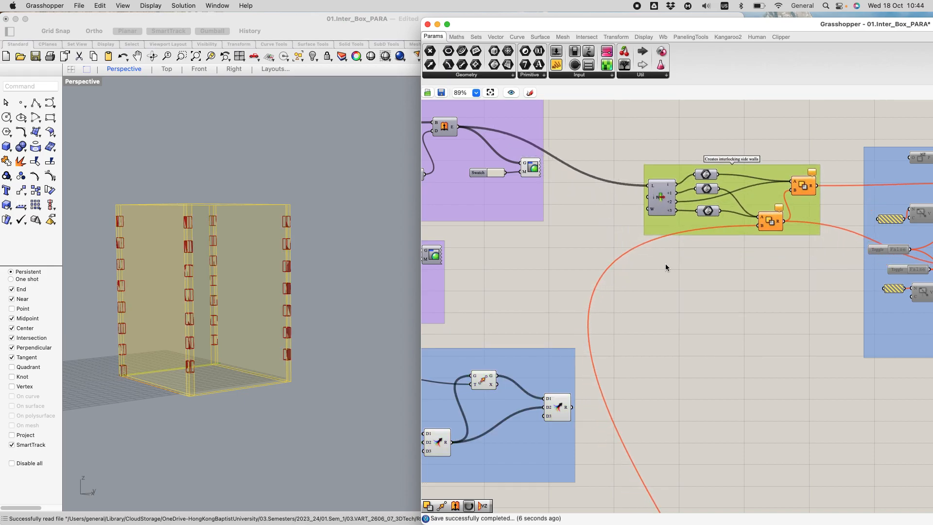
drag(626, 130, 821, 258)
middle_click(750, 182)
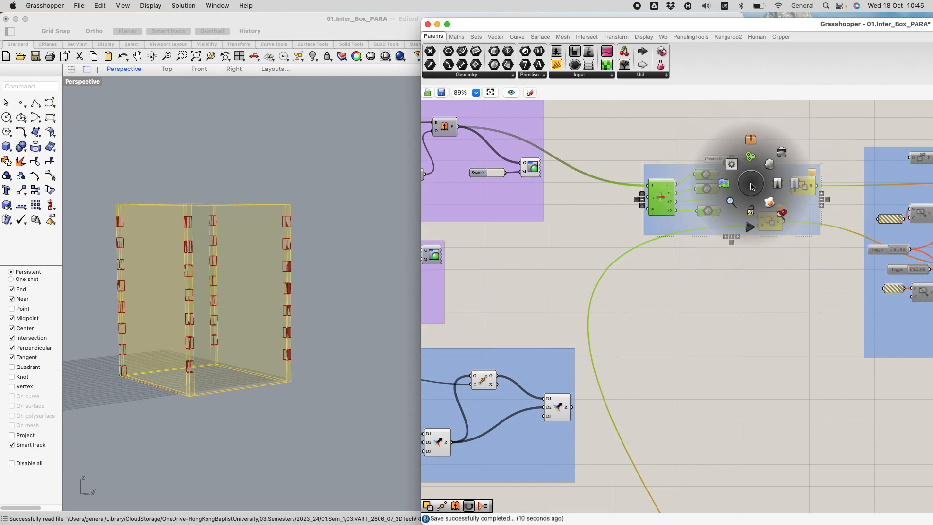
click(798, 182)
drag(799, 227, 824, 178)
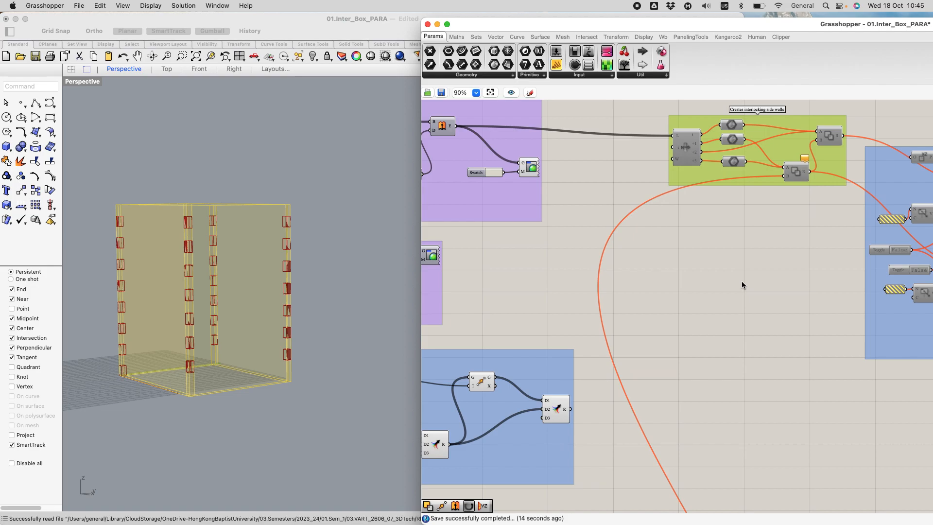
scroll(742, 281, down, 5)
scroll(739, 287, down, 2)
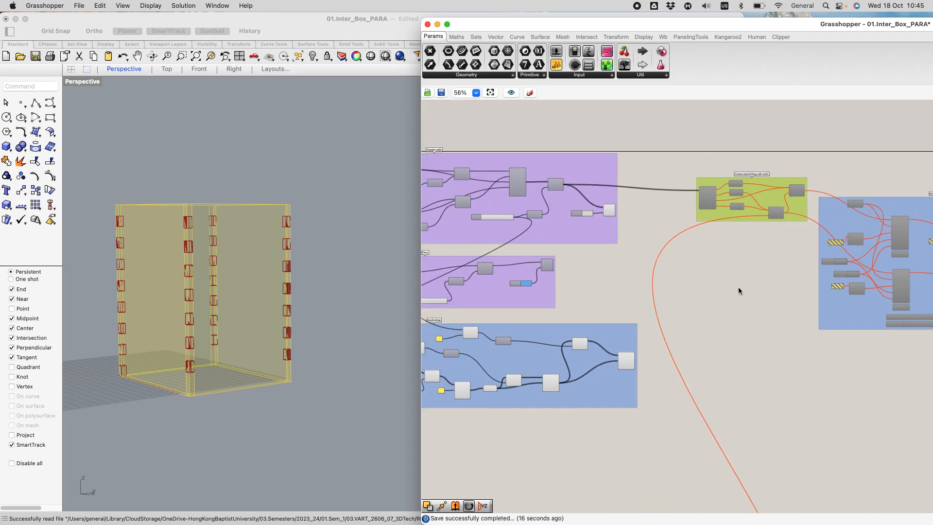
click(742, 337)
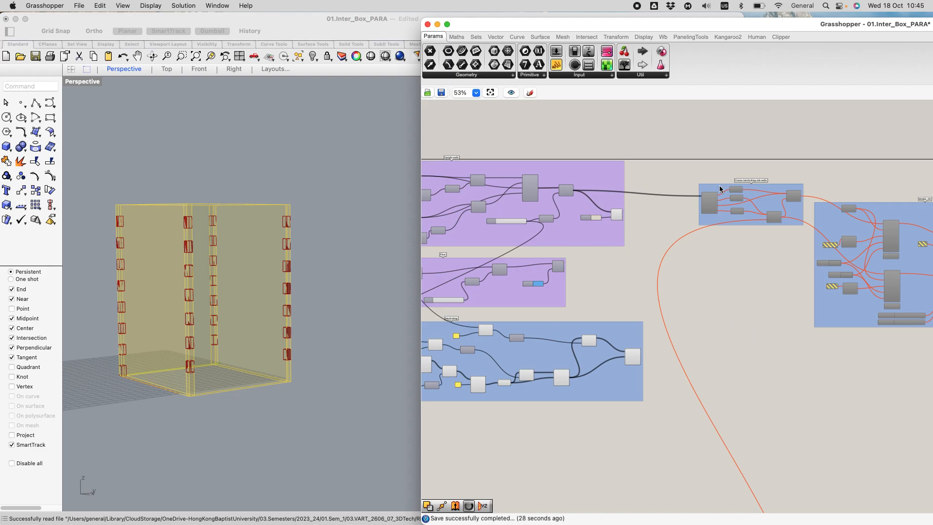
Step: Add a List Item component in the empty canvas area below the old interlocking side walls group
scroll(683, 192, up, 2)
scroll(683, 193, up, 2)
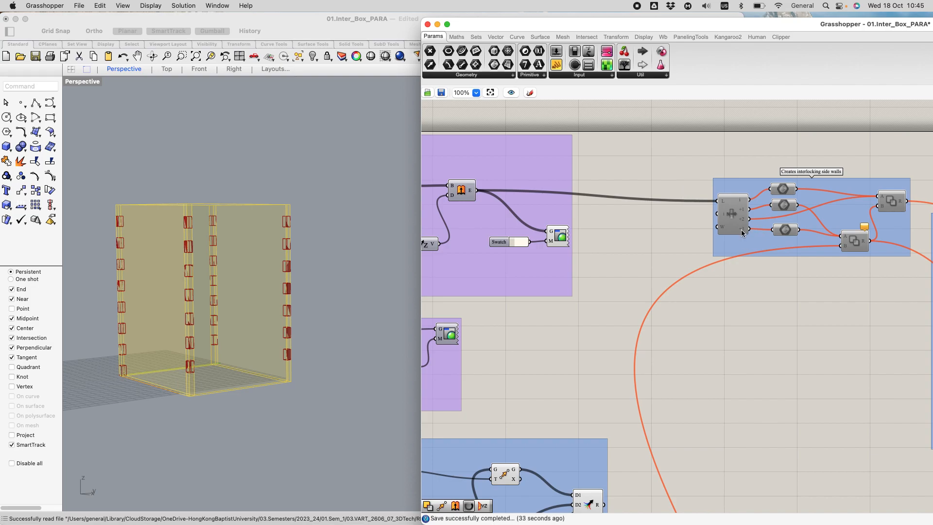
click(476, 38)
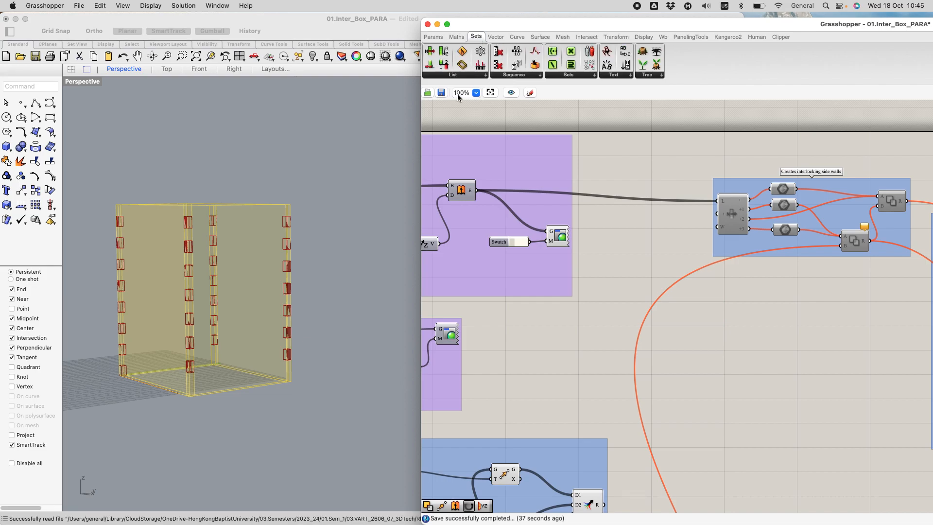
click(454, 77)
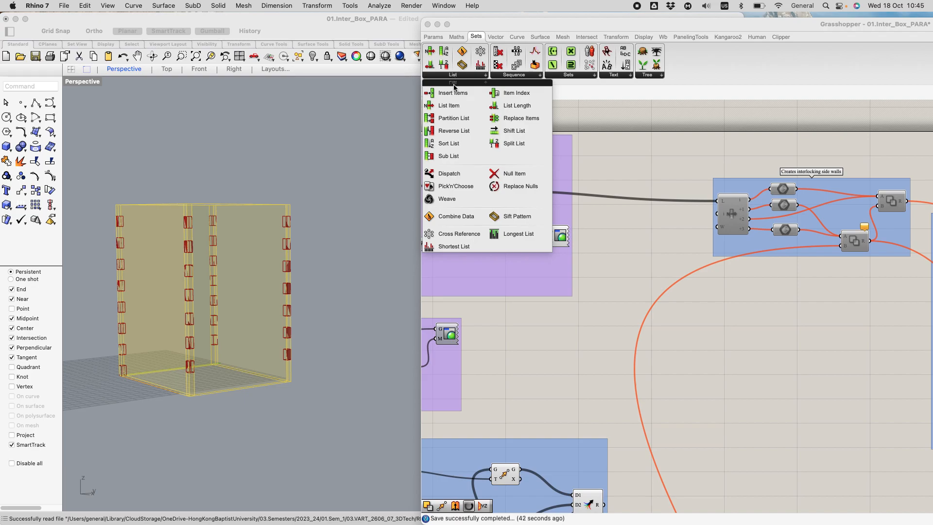
drag(454, 106, 768, 408)
drag(717, 354, 718, 354)
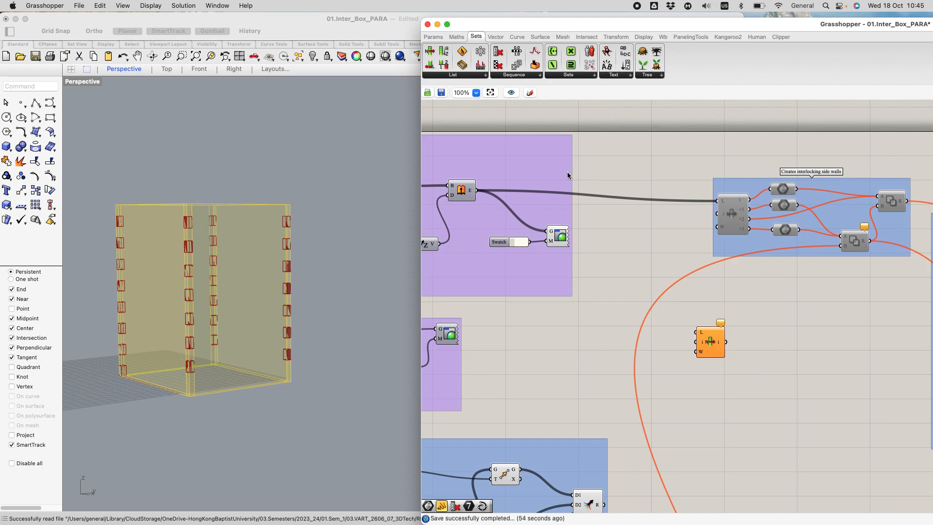
Step: Connect the upright walls' Extrude output to the L input of the new List Item
scroll(604, 222, down, 4)
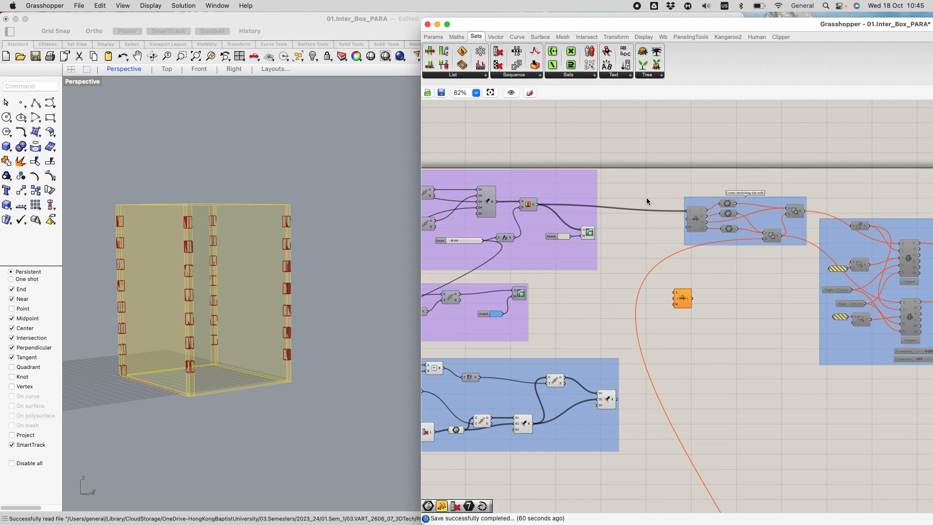
scroll(637, 234, up, 4)
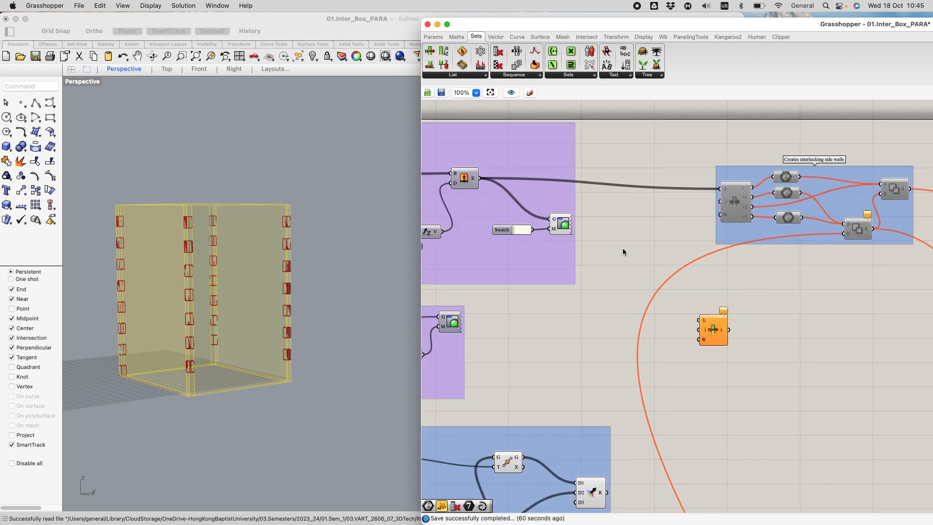
drag(479, 178, 700, 320)
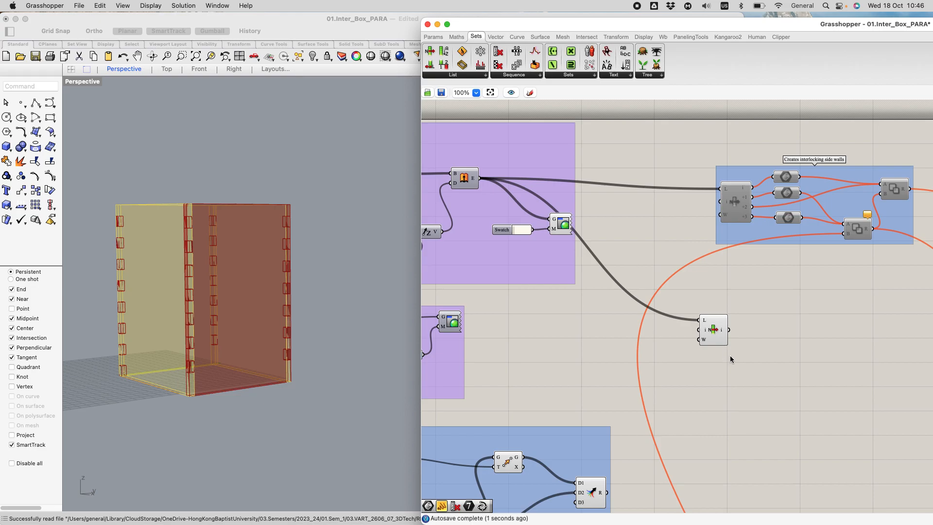
click(710, 321)
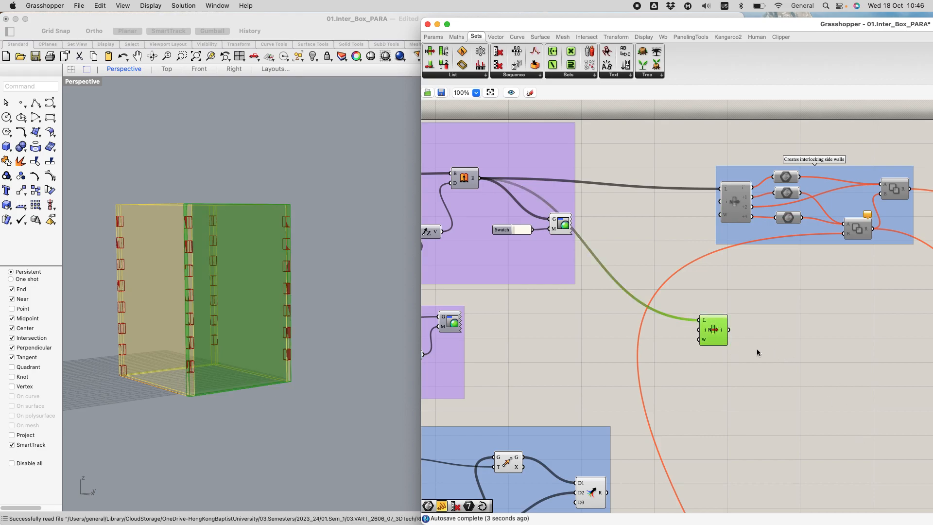
scroll(736, 342, up, 5)
scroll(674, 383, up, 2)
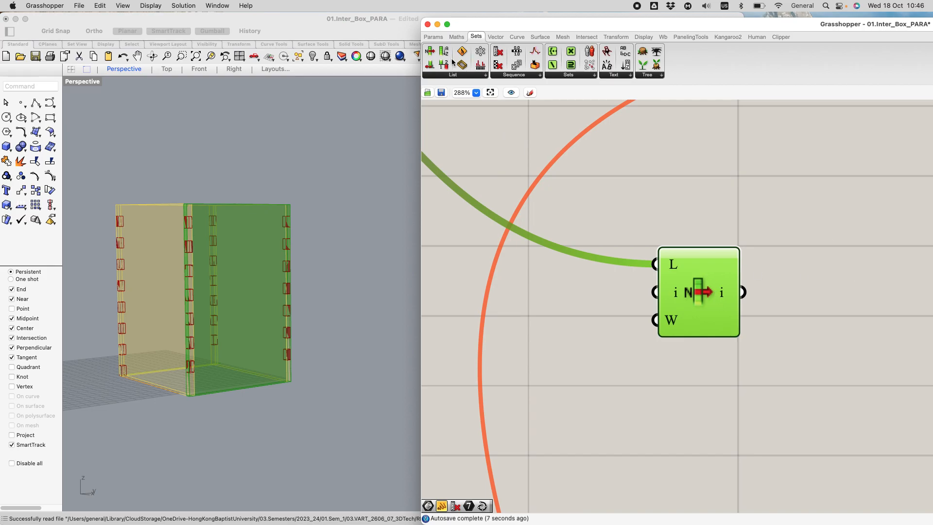
Step: Place a Panel beside the List Item and feed the List Item's i output into it
click(433, 37)
drag(557, 65, 774, 262)
scroll(776, 249, down, 2)
scroll(776, 249, down, 1)
drag(795, 228, 850, 238)
scroll(792, 261, up, 5)
drag(691, 292, 794, 222)
scroll(773, 274, down, 4)
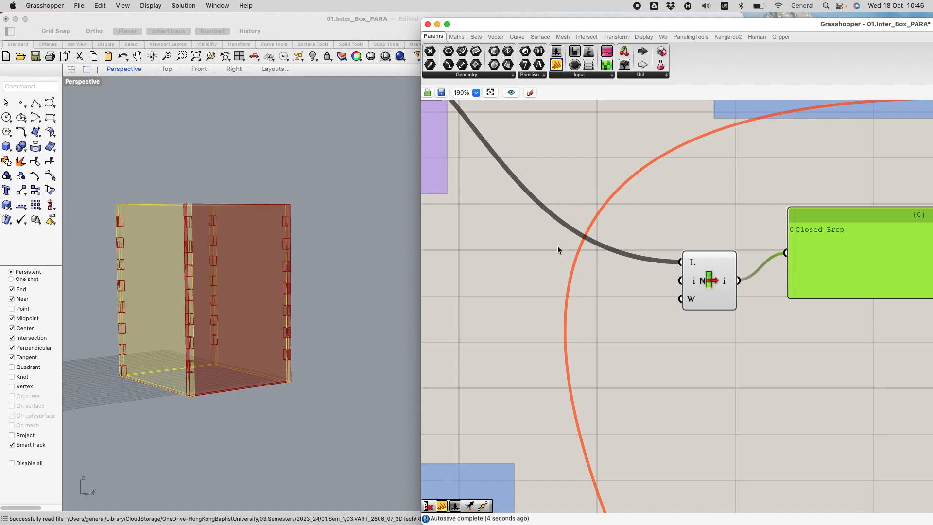
Step: Examine the wall picked by the List Item in the Rhino view and the upright walls' Extrude component feeding it
right_drag(246, 413, 260, 397)
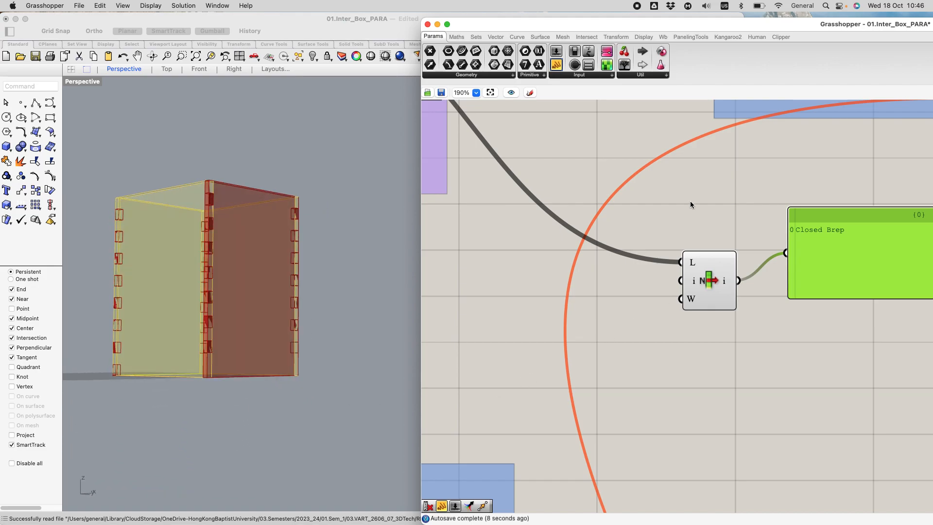
scroll(616, 225, down, 5)
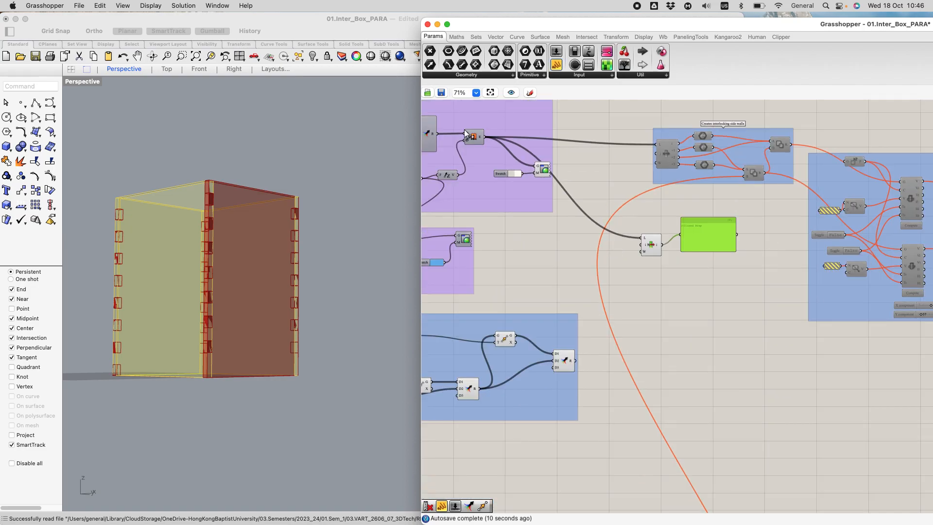
scroll(464, 130, up, 3)
click(467, 135)
scroll(589, 144, down, 1)
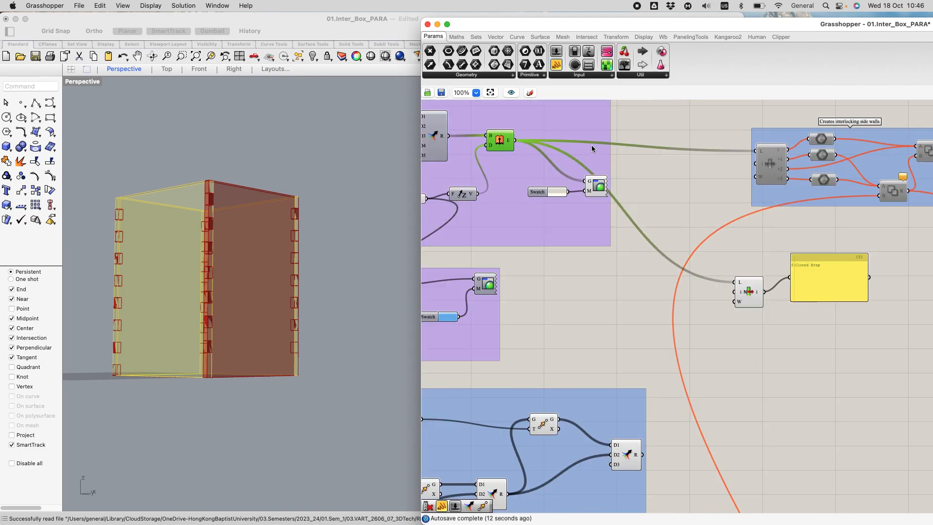
scroll(588, 144, down, 2)
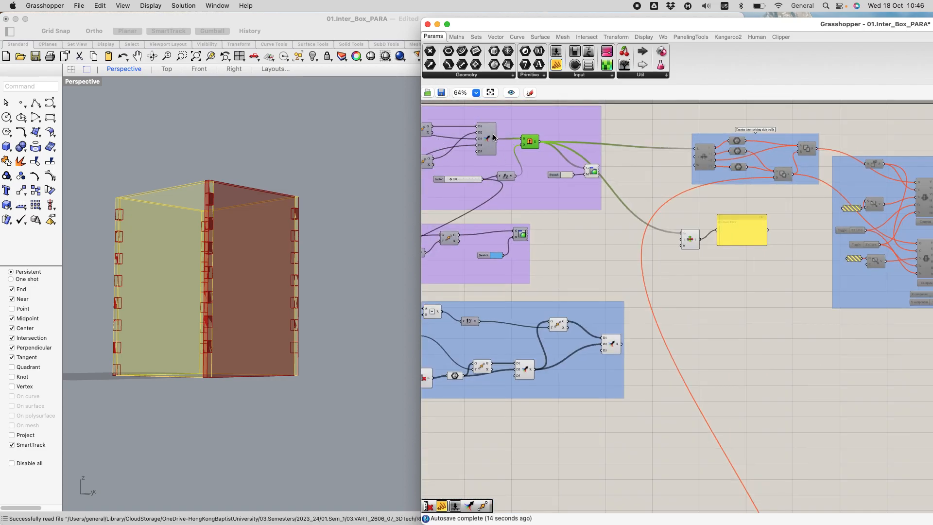
scroll(463, 115, up, 4)
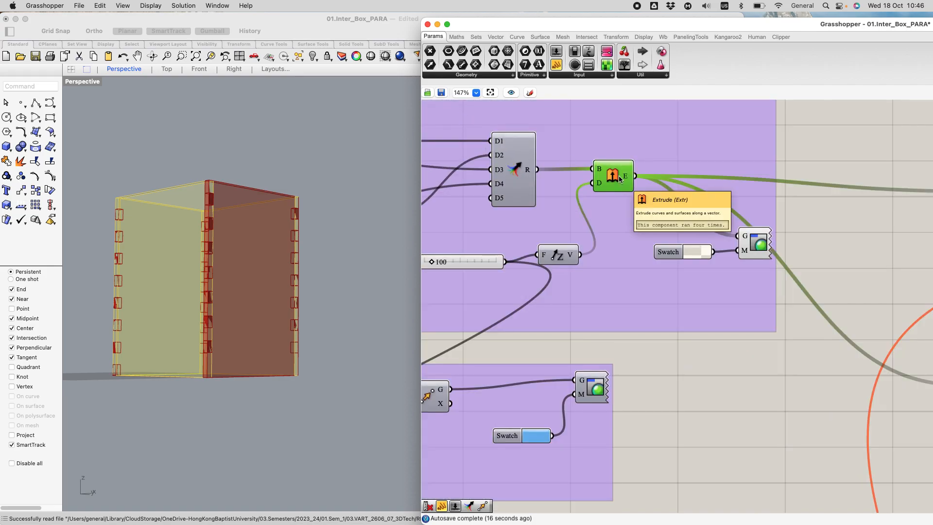
scroll(591, 167, down, 3)
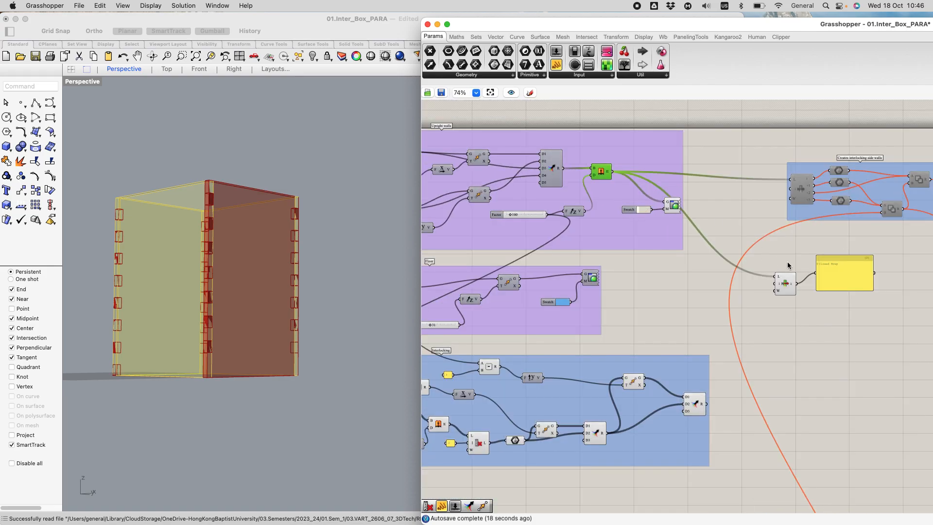
Step: Add four extra outputs, +1 to +4, to the List Item component
scroll(790, 286, up, 4)
scroll(805, 283, up, 5)
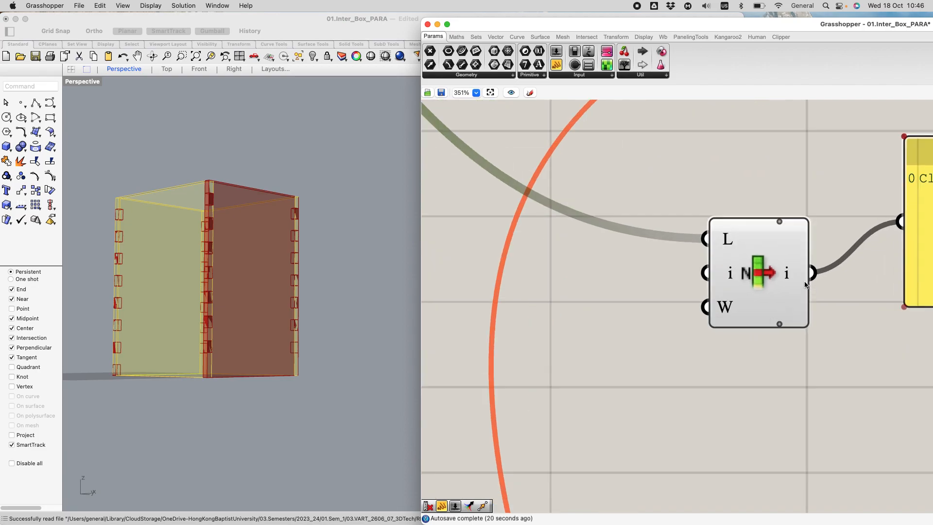
click(767, 345)
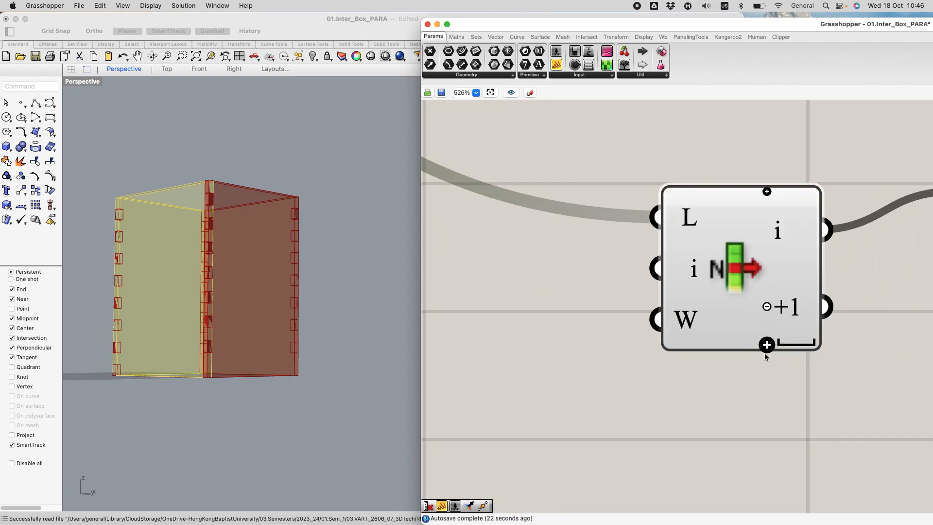
click(767, 344)
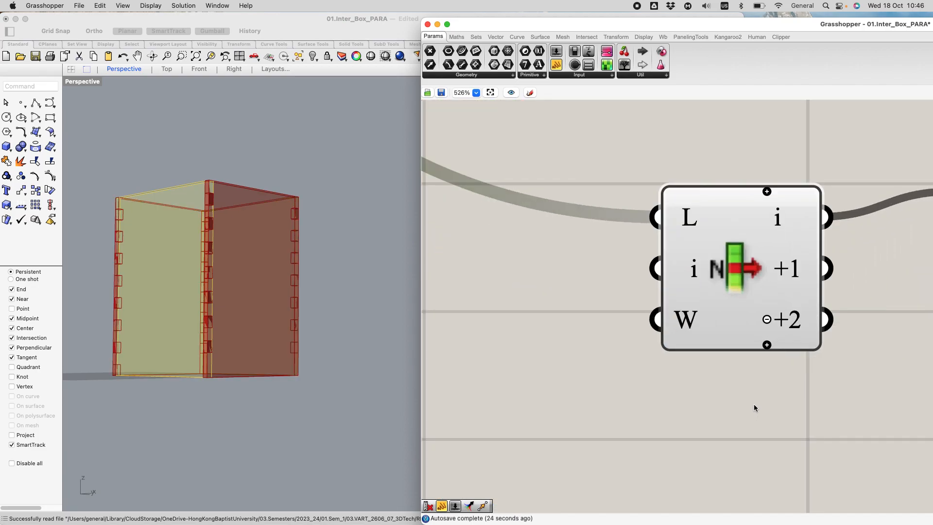
scroll(759, 398, down, 1)
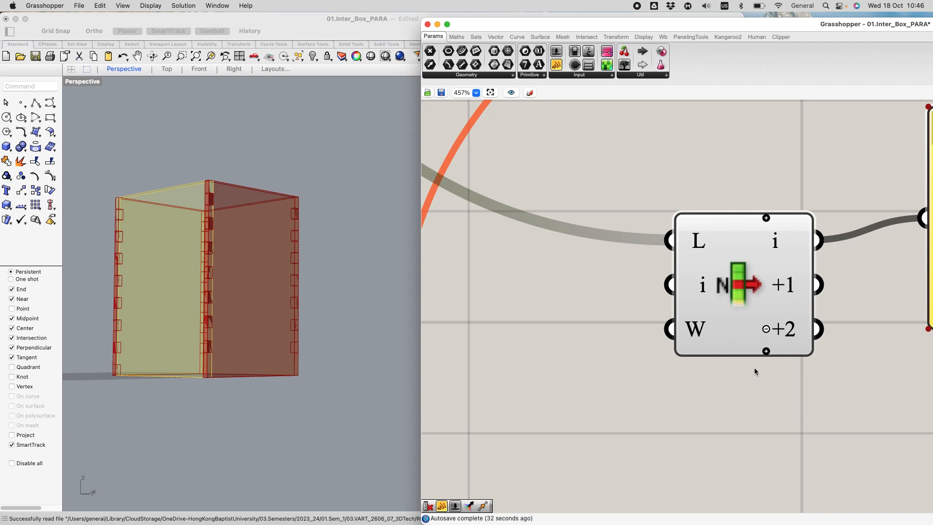
click(766, 351)
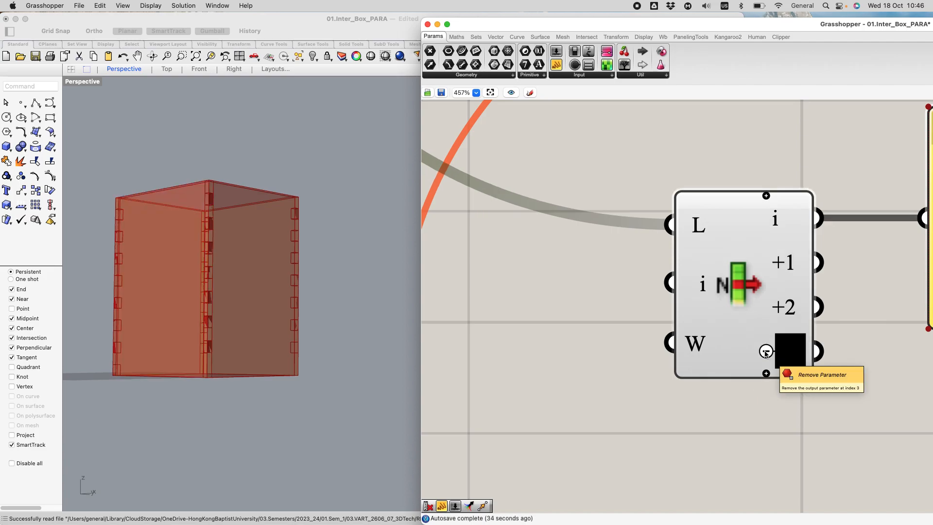
click(766, 374)
Step: Replace the Panel's input with the List Item's +1 output to check that wall
scroll(704, 397, down, 3)
scroll(846, 380, up, 1)
right_drag(828, 387, 690, 333)
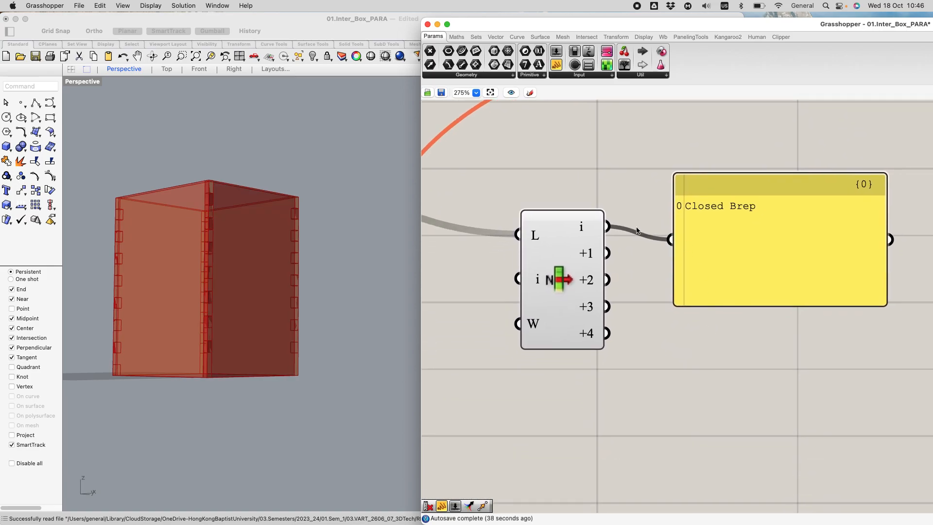
drag(607, 253, 671, 239)
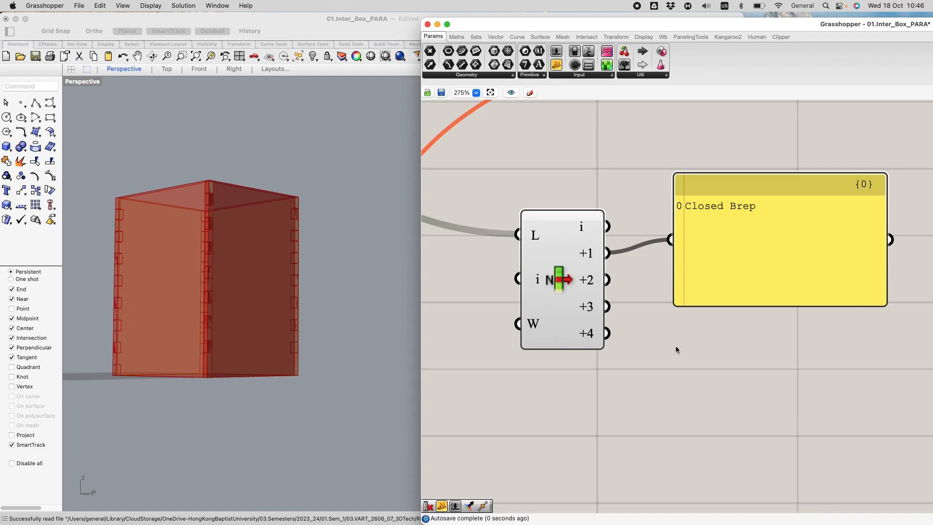
Step: Replace the Panel's input with the List Item's +2 output and move the Panel down to clear space beside the List Item
drag(608, 280, 673, 241)
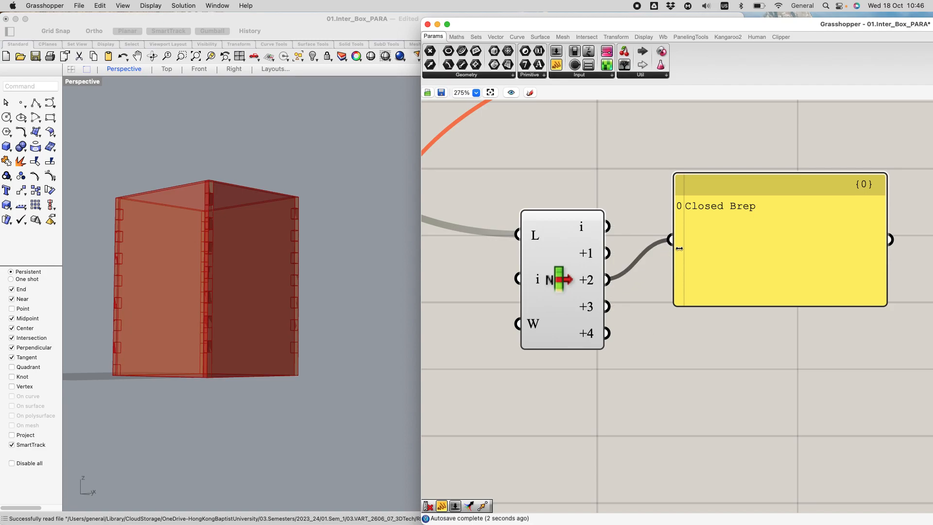
scroll(616, 309, down, 5)
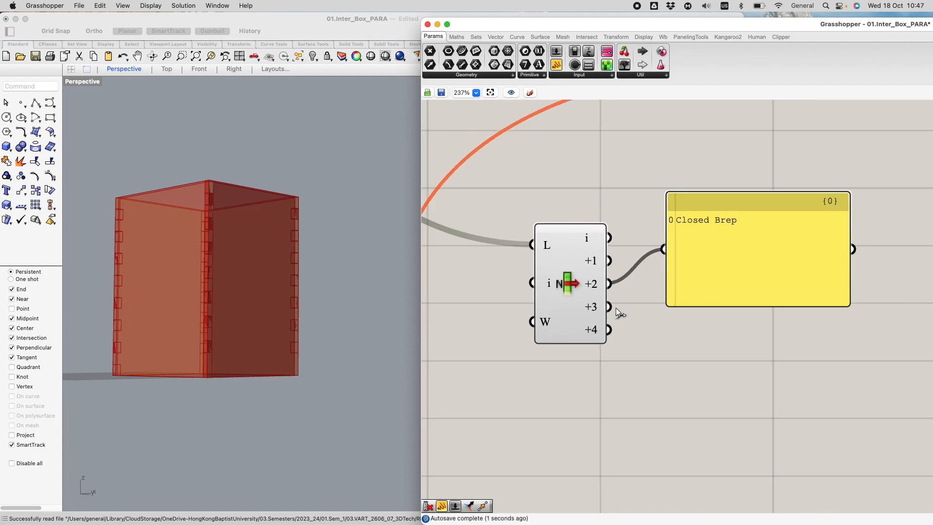
scroll(622, 171, up, 3)
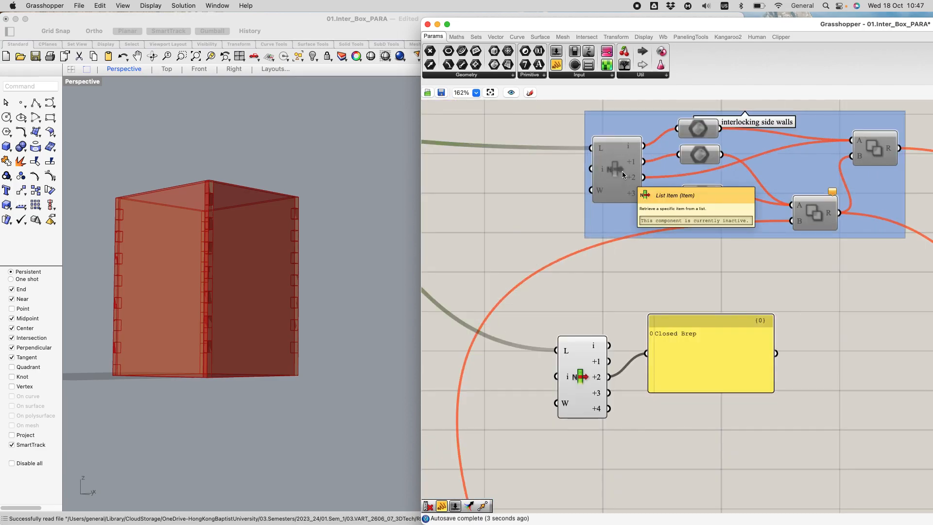
click(704, 351)
drag(704, 354, 710, 386)
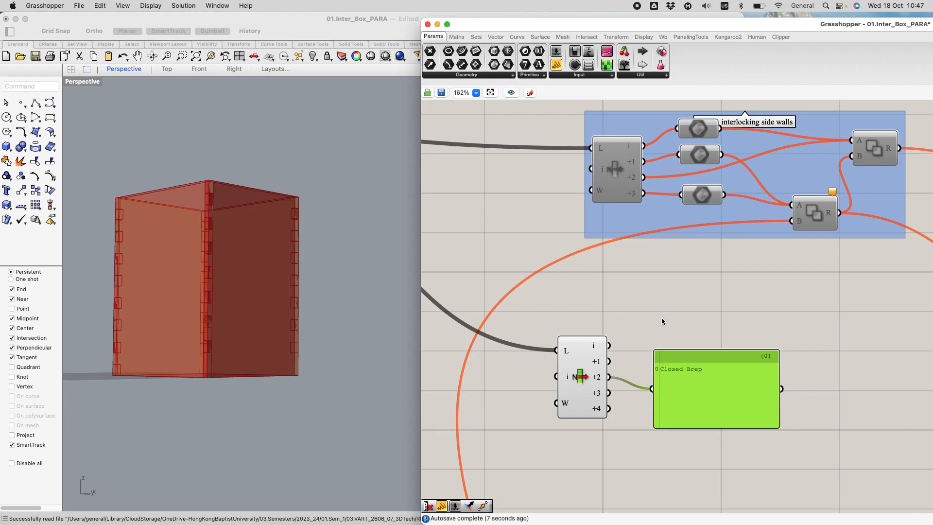
click(663, 317)
click(688, 370)
drag(687, 370, 728, 412)
Step: Place a Brep parameter beside the List Item and feed the List Item's i output into it
click(679, 341)
double_click(679, 342)
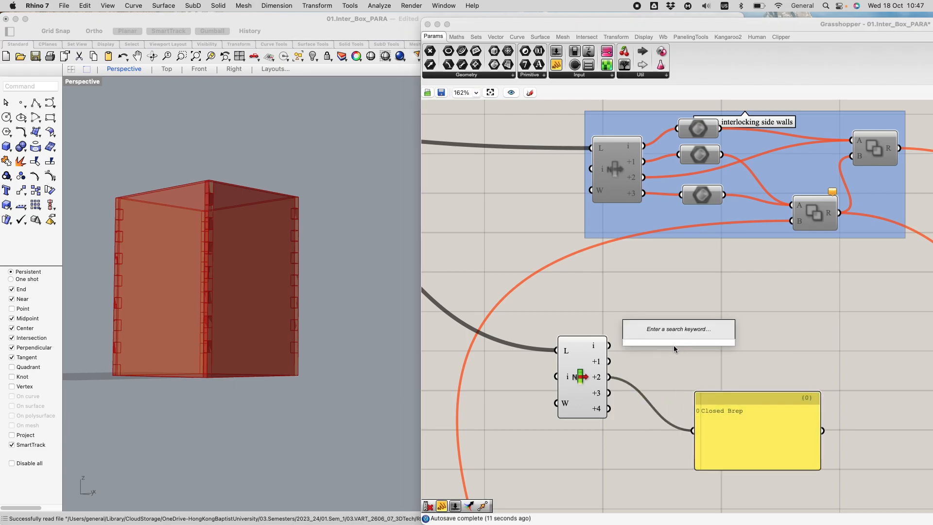
text(br)
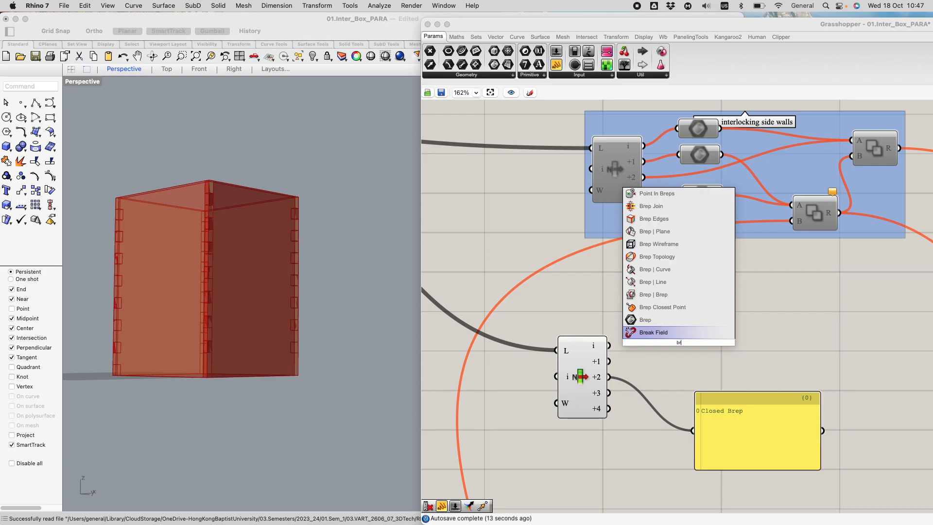
click(645, 320)
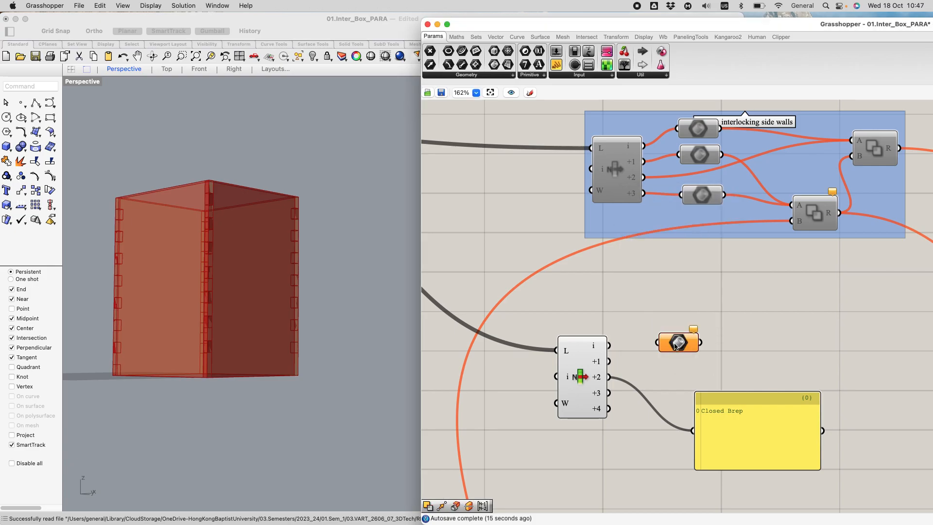
drag(655, 342, 675, 361)
drag(609, 345, 700, 345)
click(670, 375)
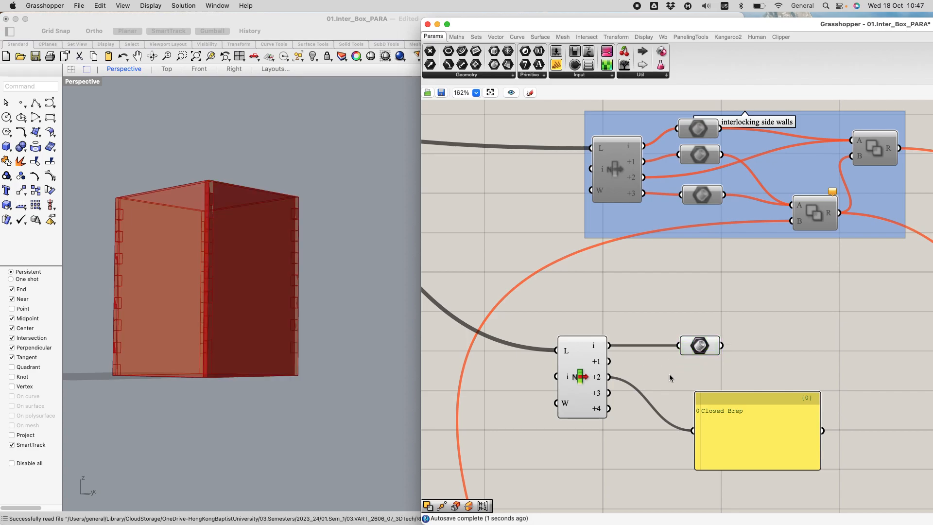
Step: Feed the List Item's +1, +2 and +3 outputs into the Brep parameter in turn, checking which wall each one supplies
click(691, 348)
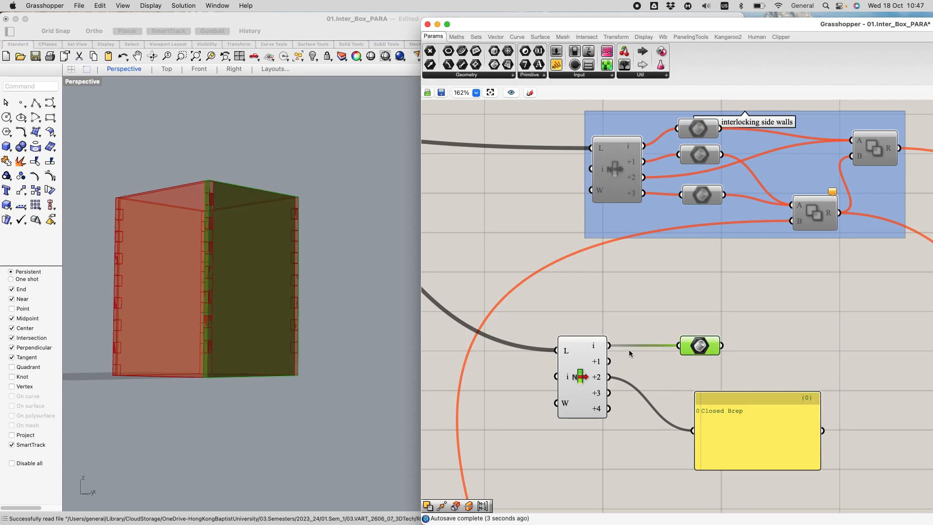
drag(611, 361, 678, 346)
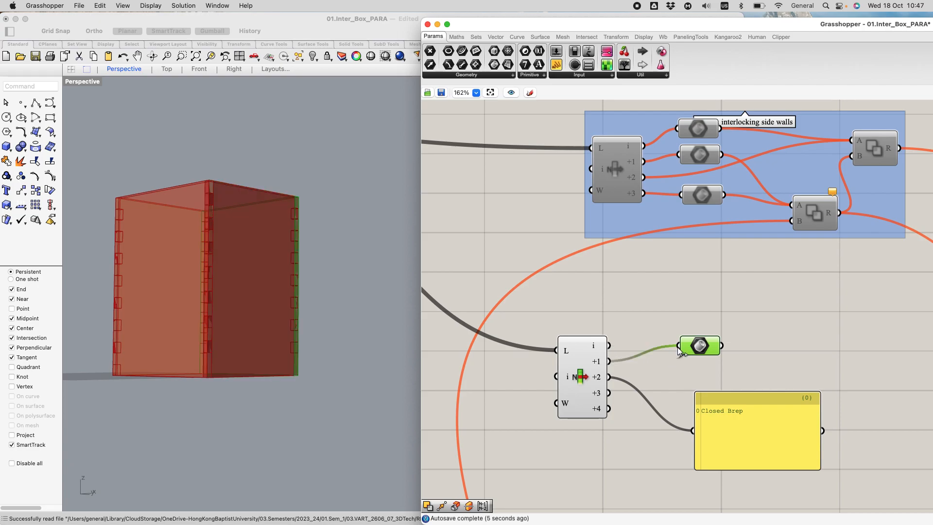
right_drag(331, 226, 308, 288)
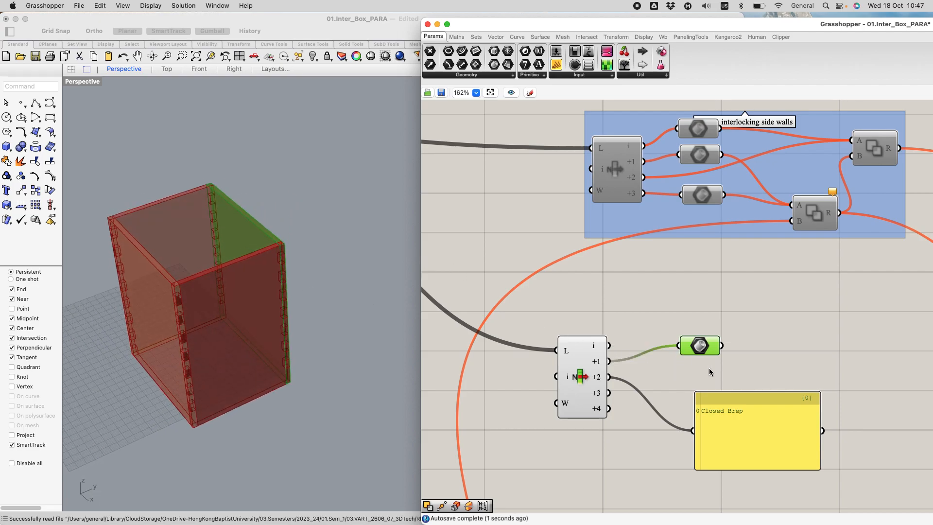
drag(614, 378, 679, 347)
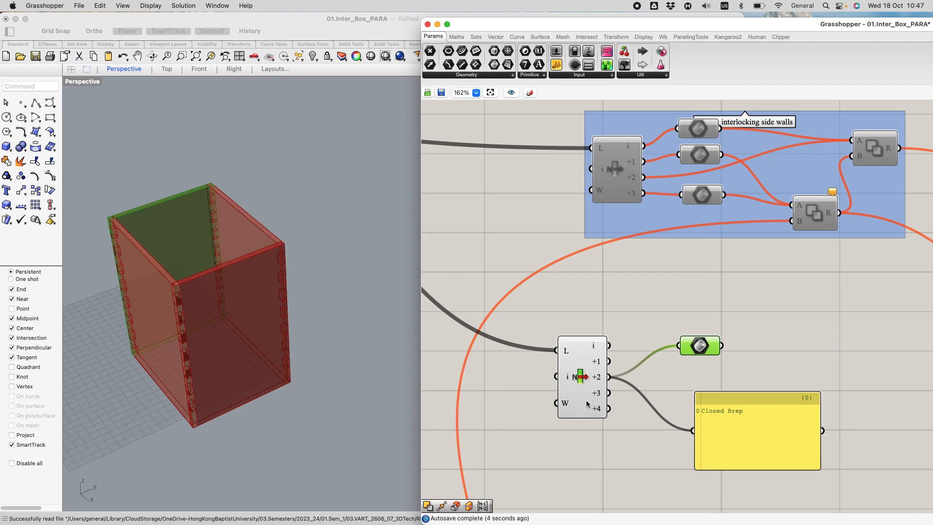
drag(640, 381, 680, 347)
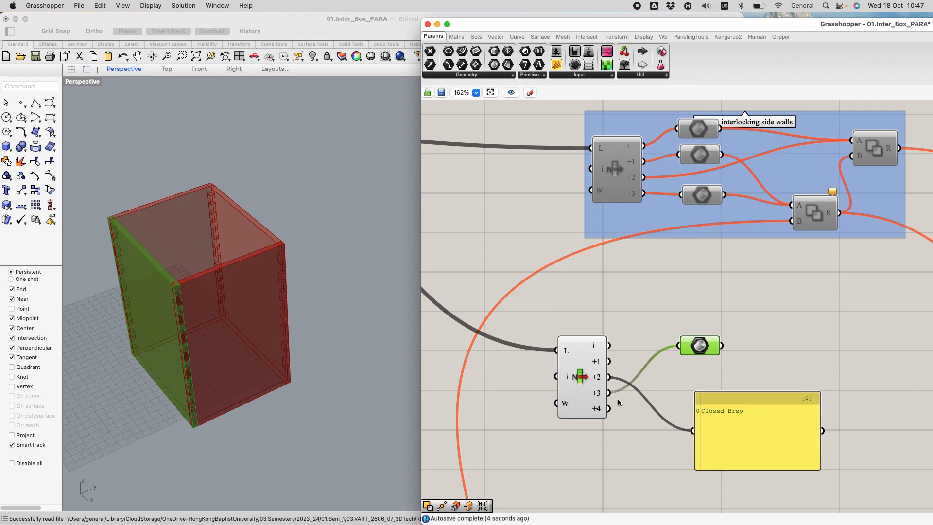
Step: Remove the surplus +4 output from the List Item component
scroll(595, 411, up, 6)
click(591, 421)
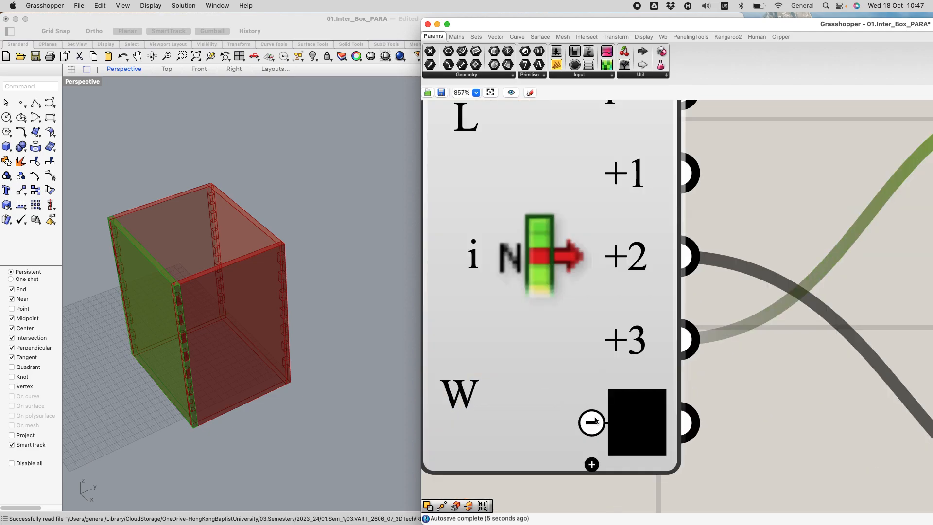
scroll(734, 419, down, 3)
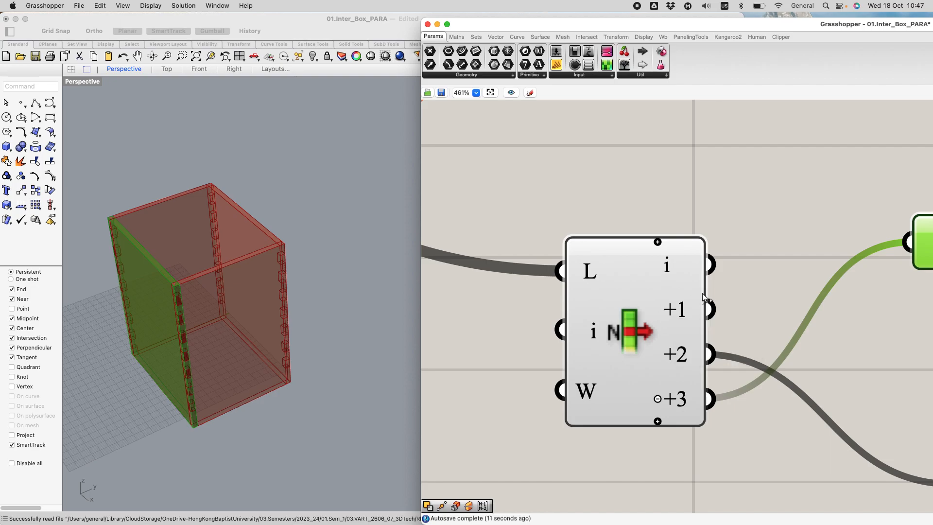
Step: Move the List Item up, bring the Brep parameter close beside it, and delete the Panel
drag(596, 250, 532, 179)
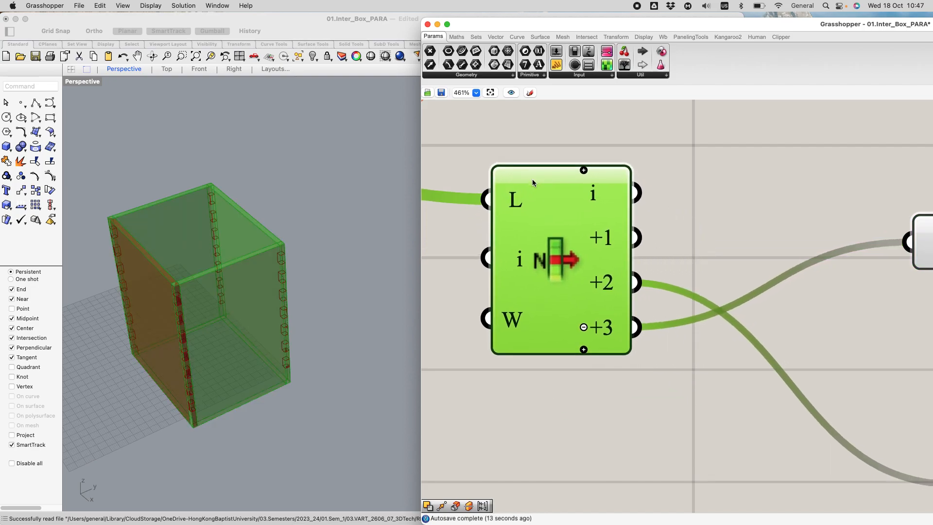
scroll(536, 181, down, 5)
drag(716, 211, 645, 226)
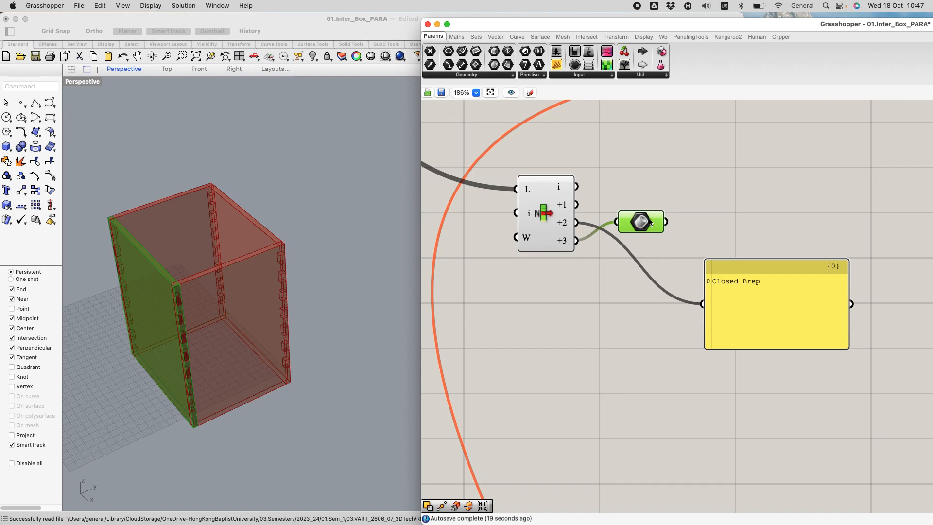
drag(734, 303, 666, 329)
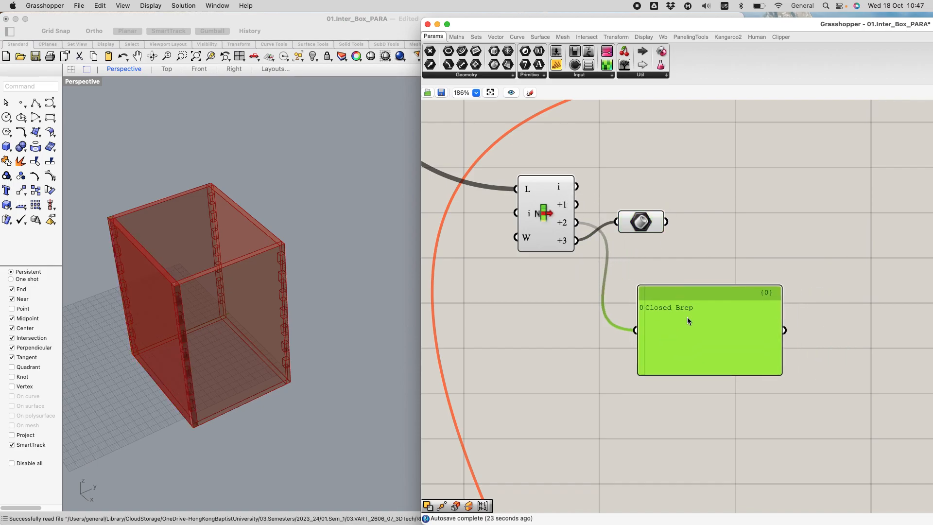
key(Delete)
Step: Examine the upright walls, floor and interlocking groups and how the existing interlocking side walls group is wired
scroll(717, 252, up, 3)
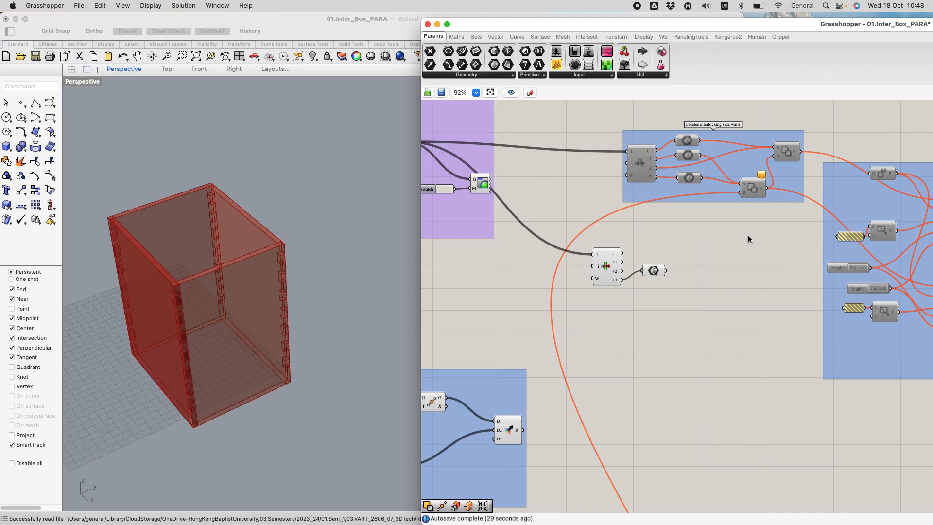
scroll(746, 264, down, 6)
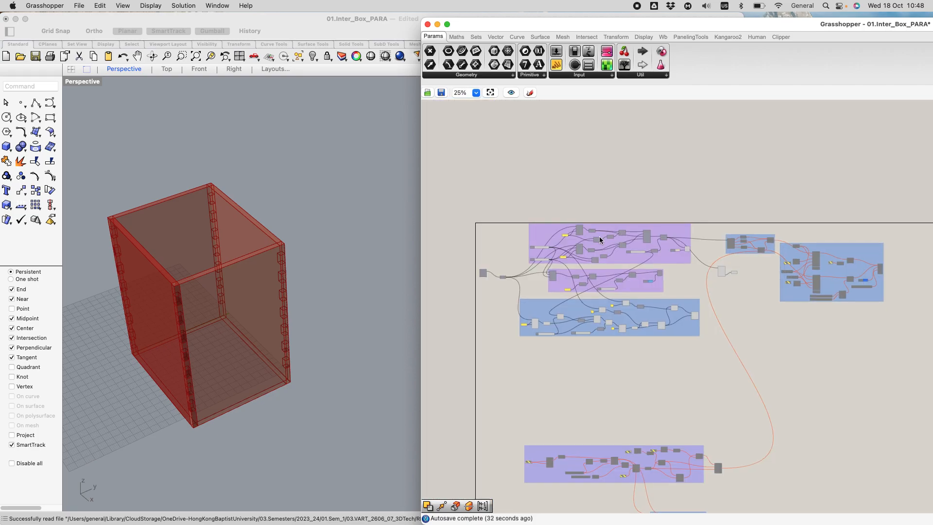
scroll(601, 239, up, 5)
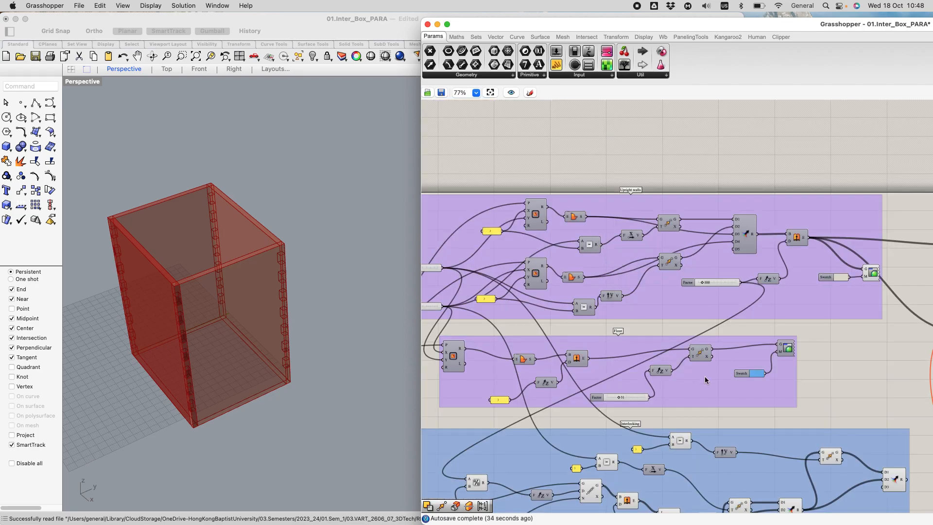
scroll(679, 325, down, 2)
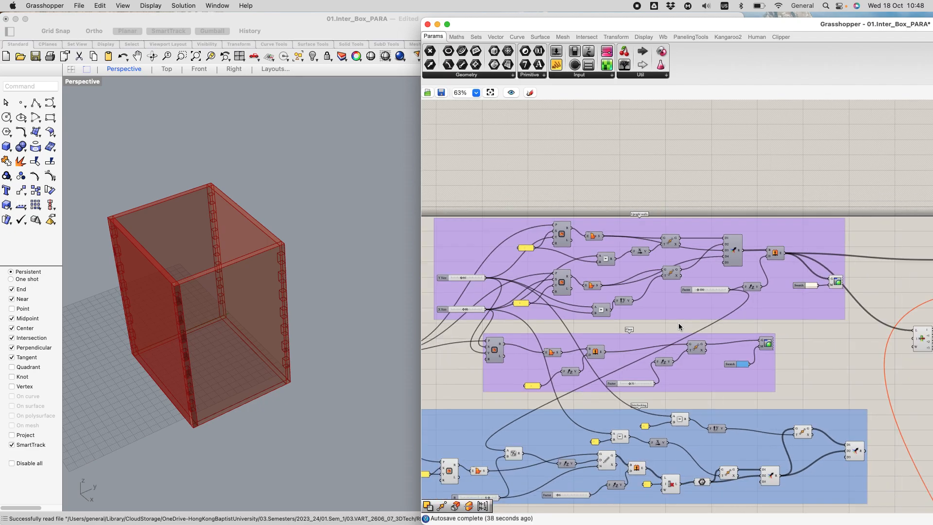
scroll(679, 325, down, 2)
scroll(910, 363, up, 1)
right_drag(907, 362, 669, 276)
scroll(726, 180, up, 2)
scroll(726, 180, up, 2)
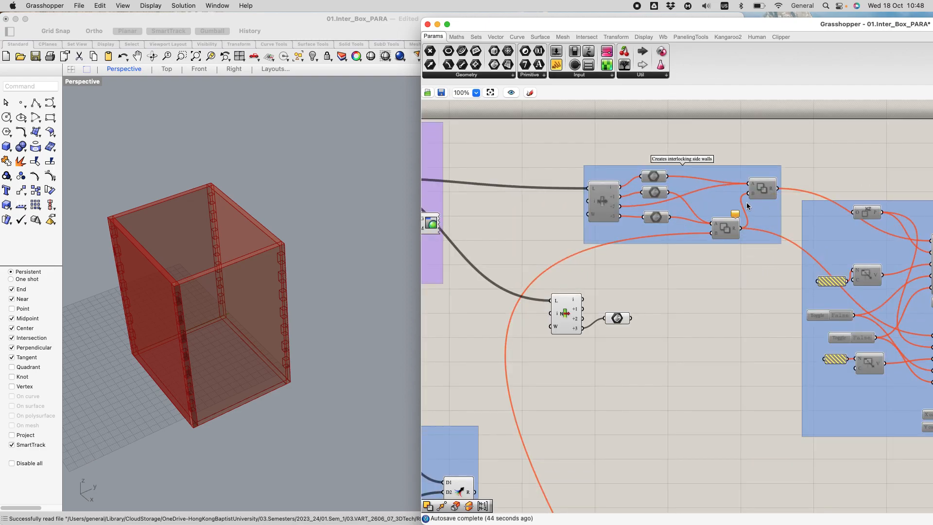
Step: Place a Solid Difference component to the right of the Brep parameter
mouse_move(726, 229)
double_click(679, 349)
text(soli)
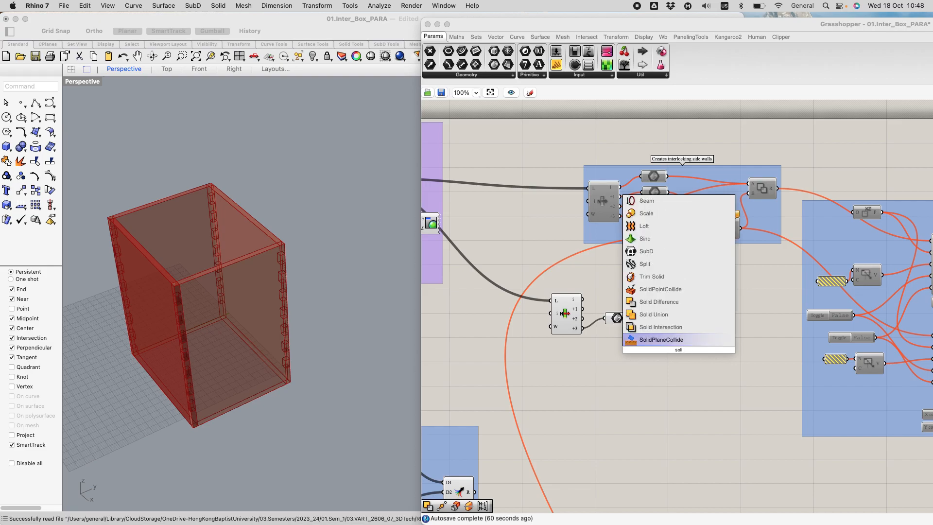
click(656, 301)
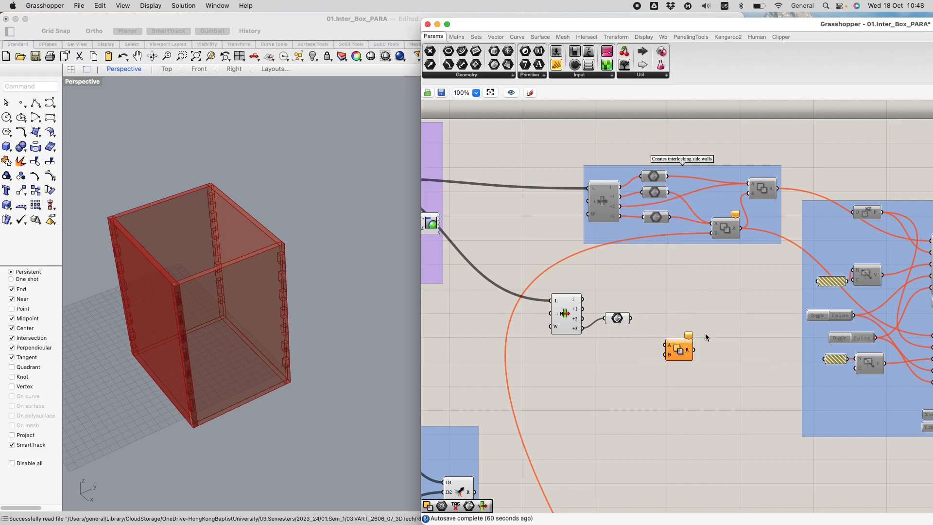
drag(678, 346, 699, 322)
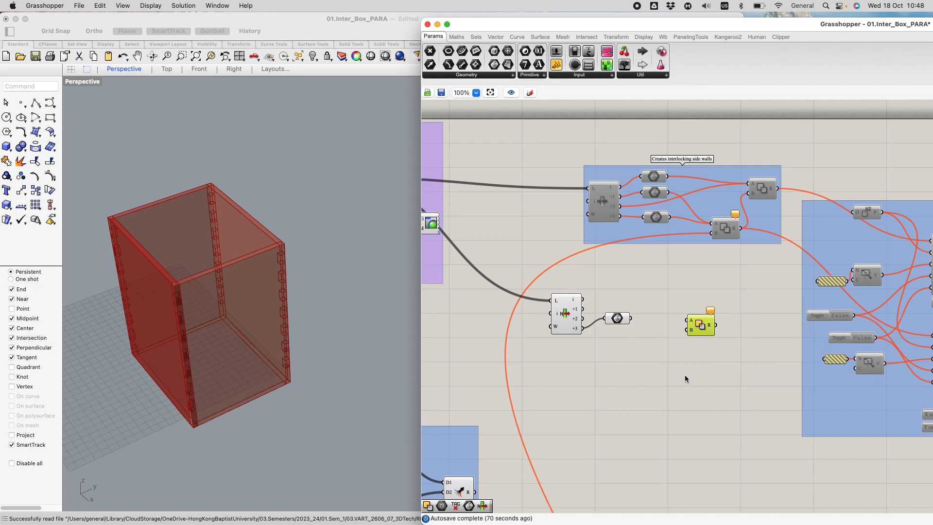
Step: Feed the R output of the interlocking group's final Merge into the Solid Difference's B input, placing the component near the Brep parameter
scroll(684, 370, down, 3)
scroll(684, 369, down, 2)
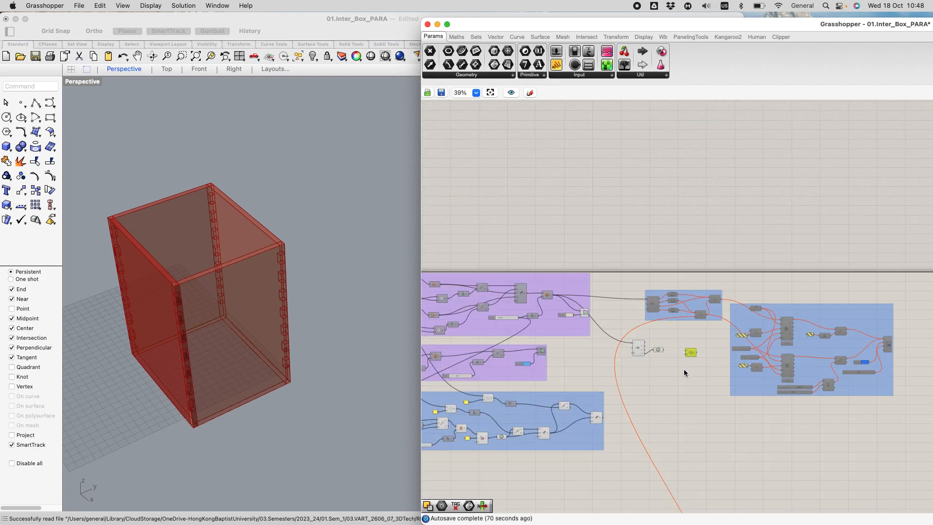
scroll(684, 369, down, 3)
right_drag(681, 466, 667, 338)
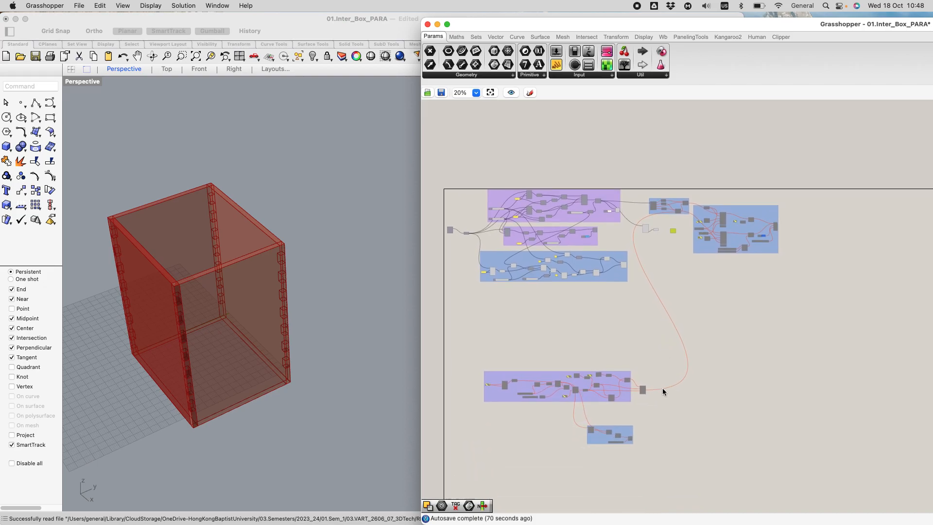
scroll(653, 386, up, 4)
scroll(659, 338, down, 3)
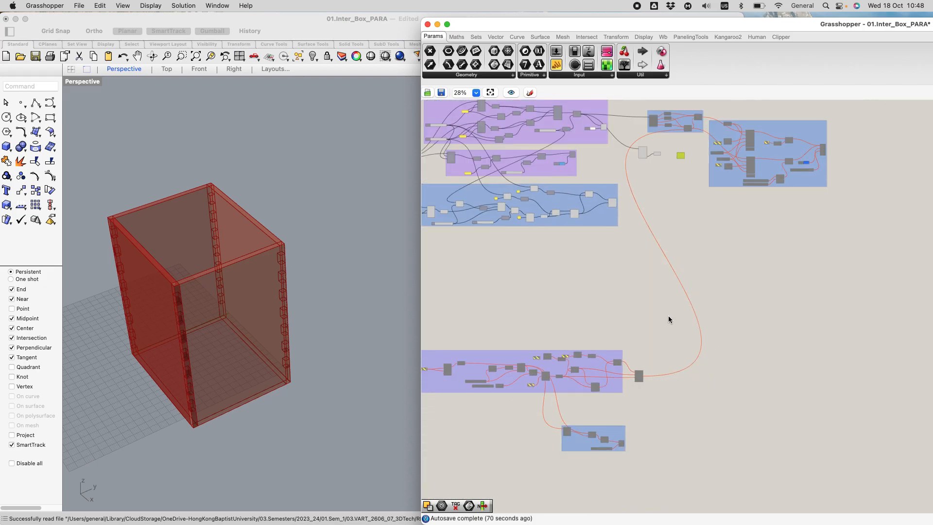
scroll(687, 124, up, 5)
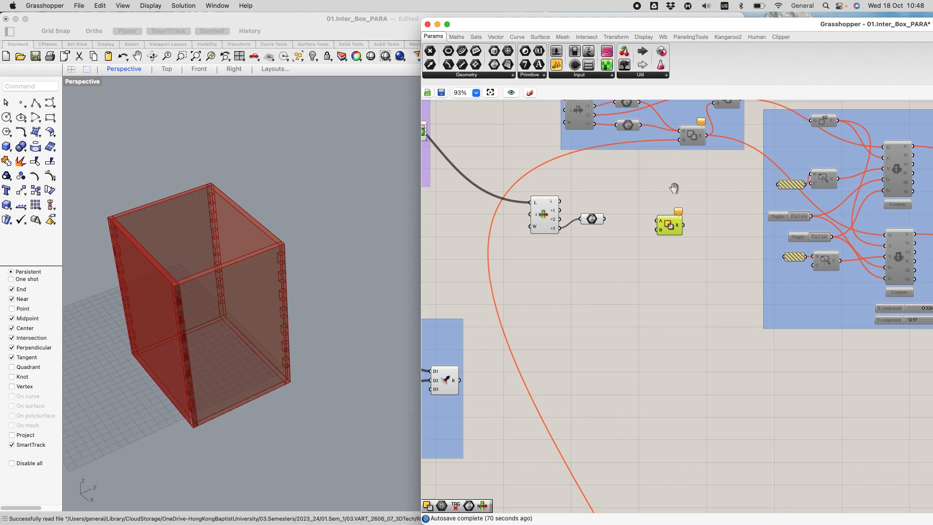
right_drag(673, 187, 684, 211)
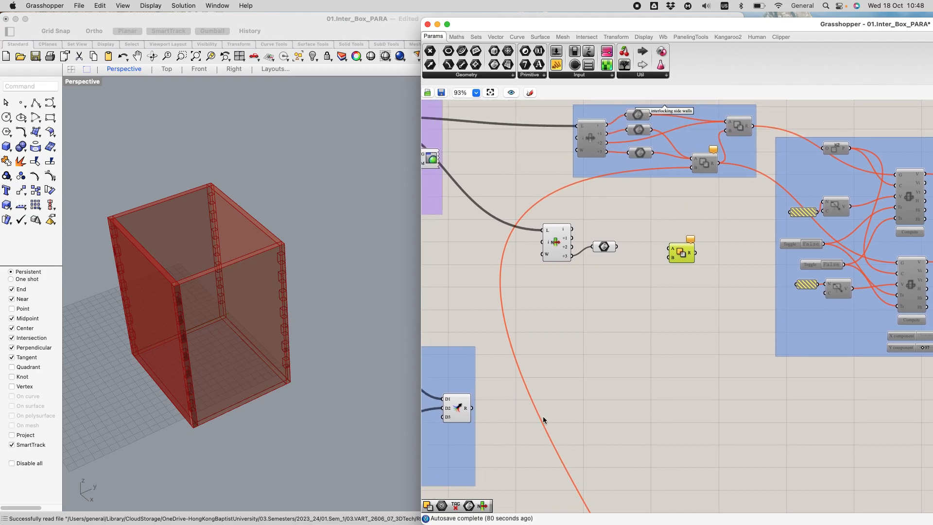
drag(472, 408, 644, 279)
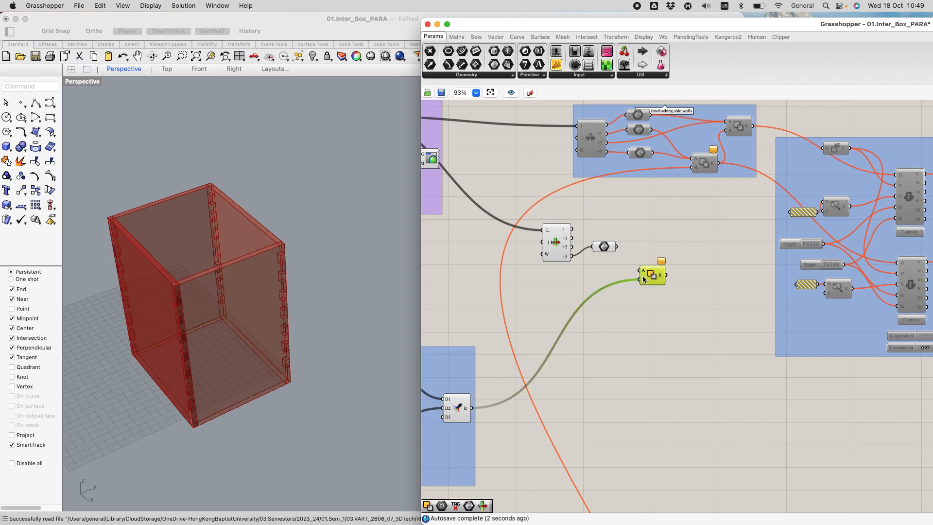
Step: Select the interlocking group's final Merge to check the corner blocks it supplies in the Rhino view
scroll(584, 370, down, 5)
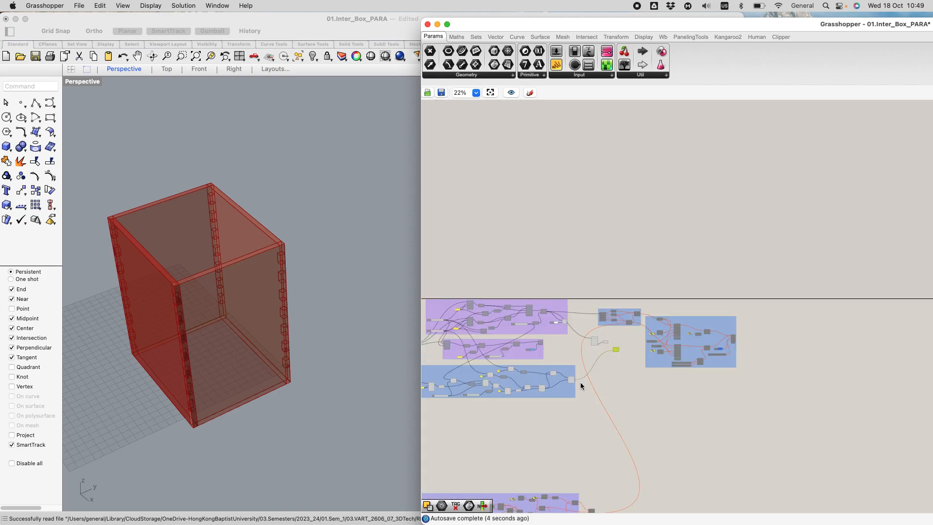
scroll(518, 377, up, 5)
click(693, 382)
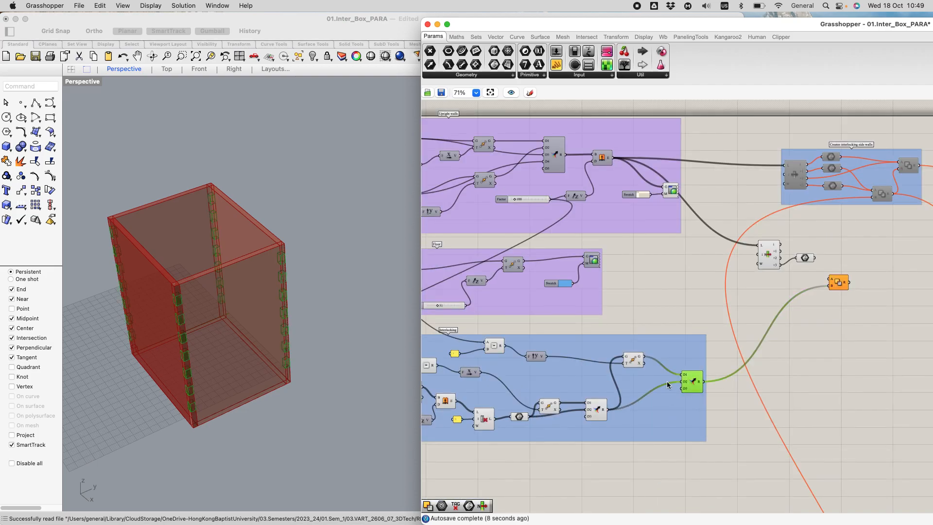
scroll(870, 246, up, 2)
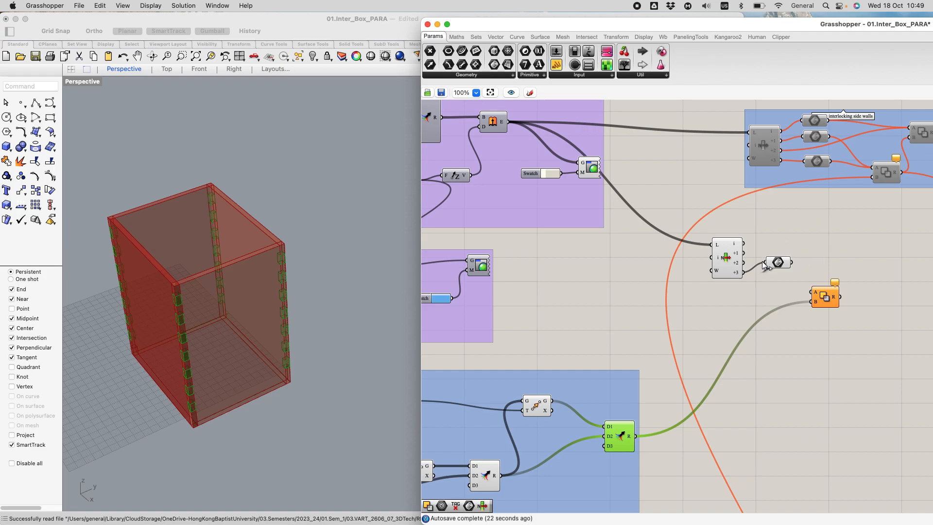
Step: Duplicate the Brep parameter beside the new List Item three times
scroll(767, 264, up, 5)
click(780, 238)
drag(779, 237, 790, 236)
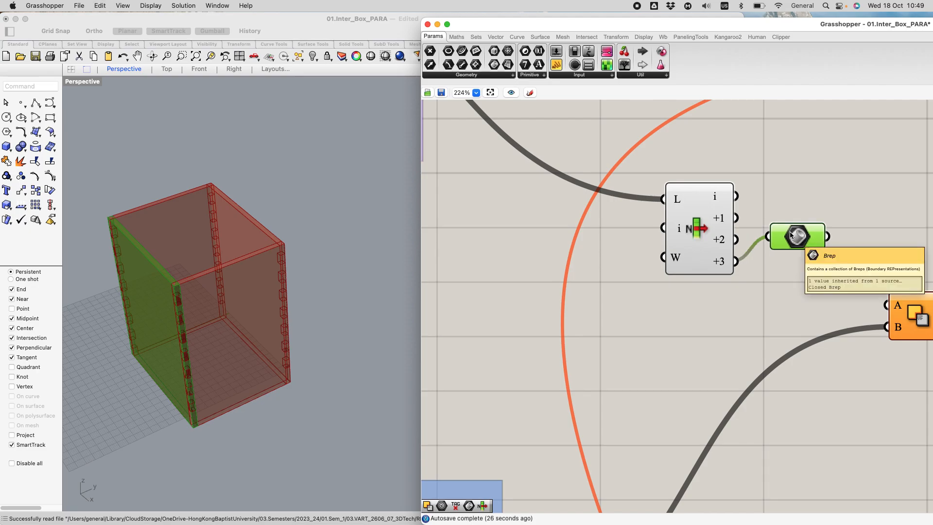
key(super+v)
key(super+v)
key(super+v)
Step: Spread out the Brep copies and wire the List Item outputs i, +1, +2 and +3 each to its own Brep
drag(824, 263, 807, 186)
drag(737, 197, 783, 190)
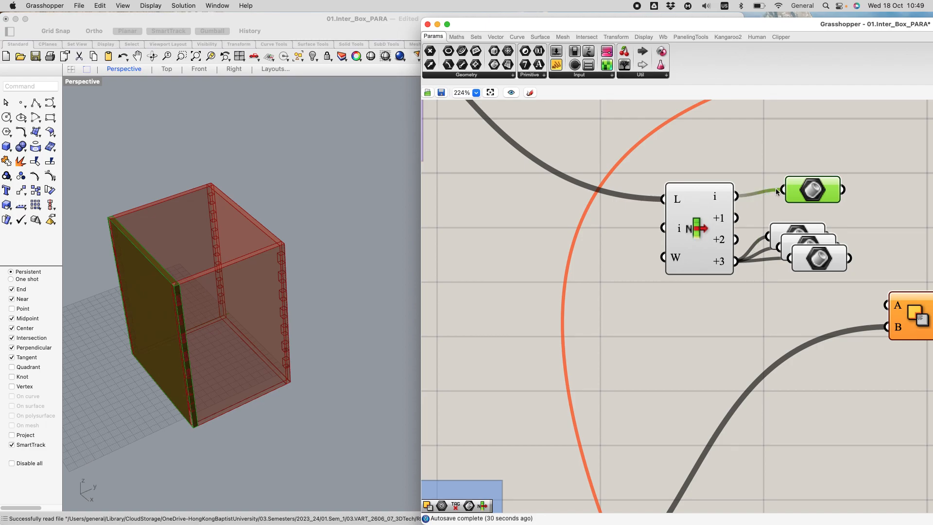
drag(737, 218, 802, 214)
drag(808, 260, 799, 278)
Step: Align the four Brep parameters in a neat column beside the List Item
drag(763, 171, 847, 302)
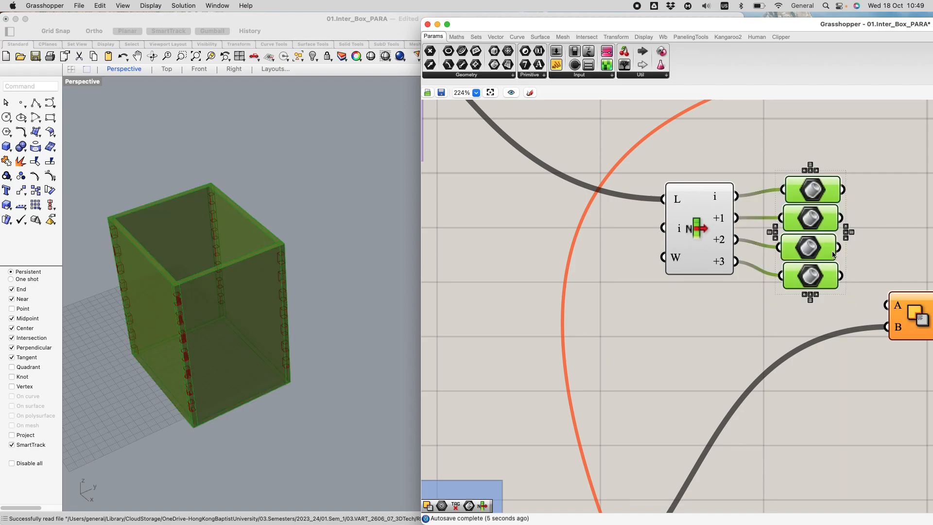
click(810, 171)
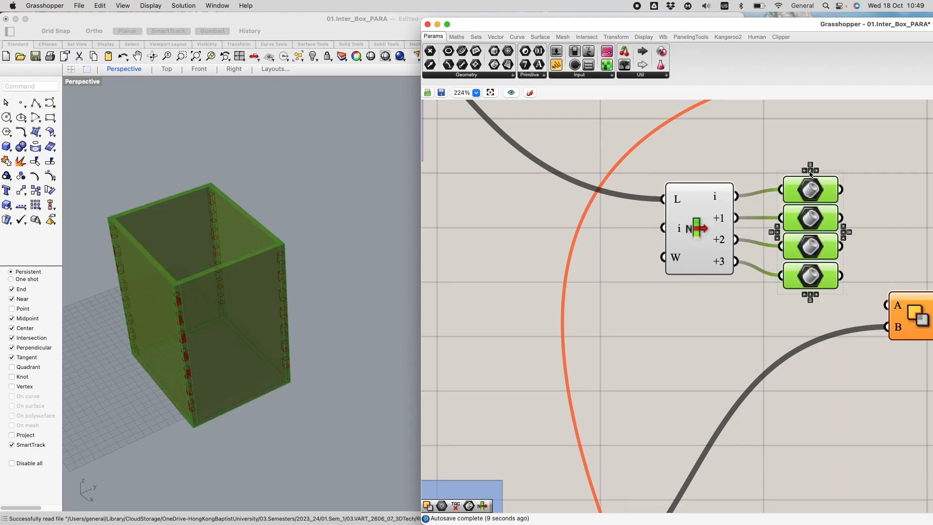
scroll(851, 178, down, 1)
right_drag(853, 184, 736, 153)
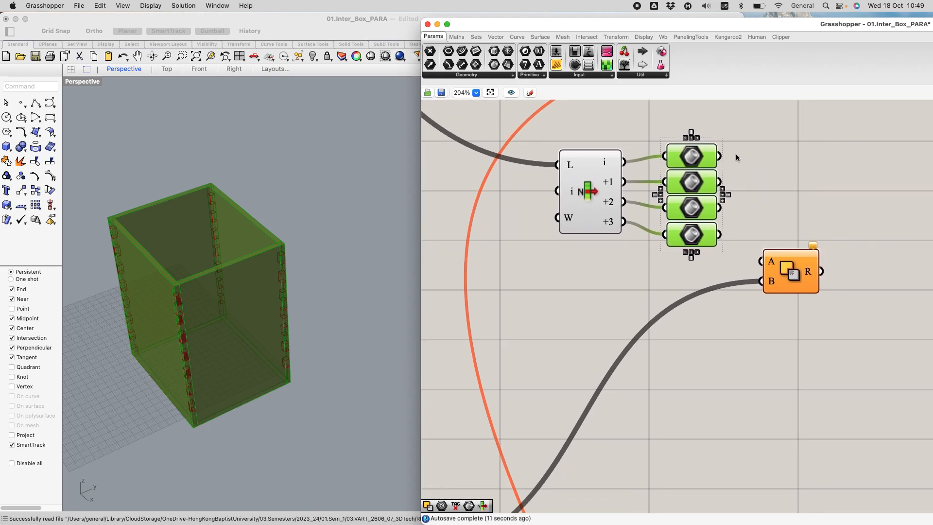
Step: Select each of the four Brep parameters in turn to identify which upright wall it holds
click(808, 384)
scroll(699, 447, down, 5)
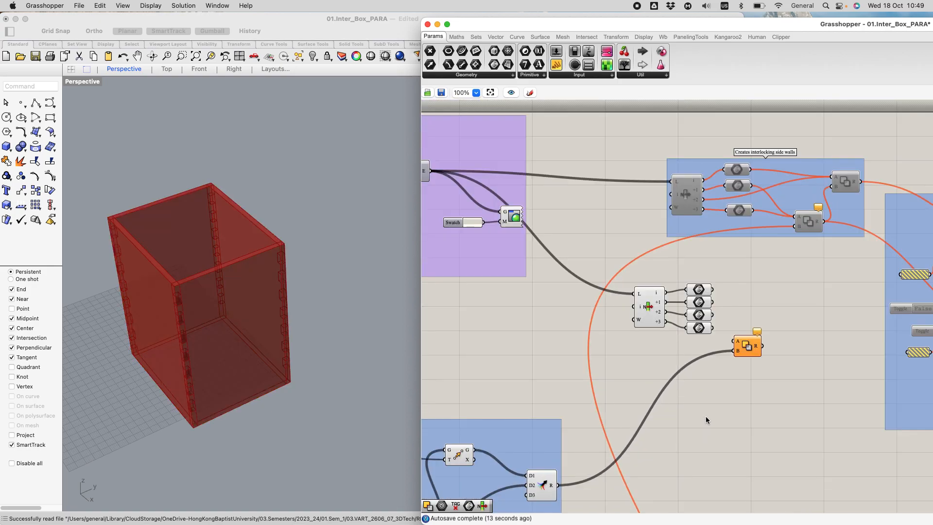
scroll(786, 299, up, 3)
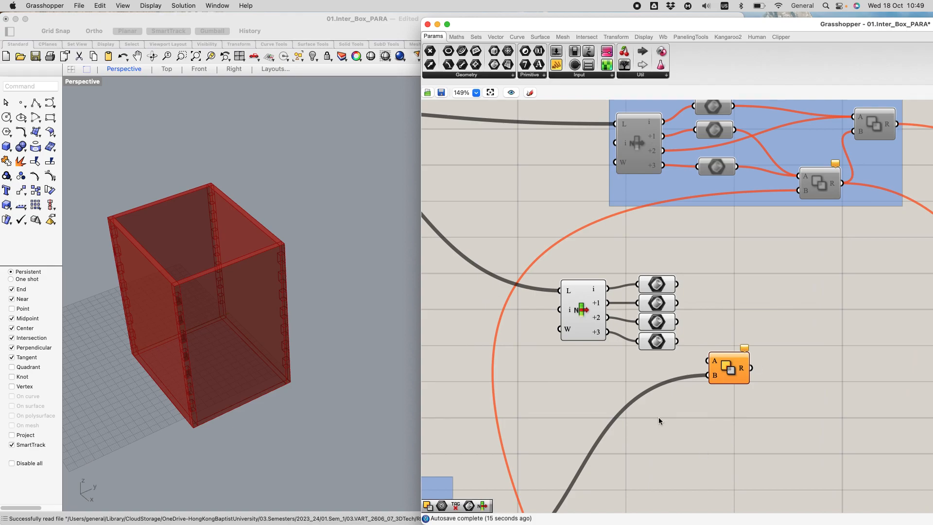
click(664, 282)
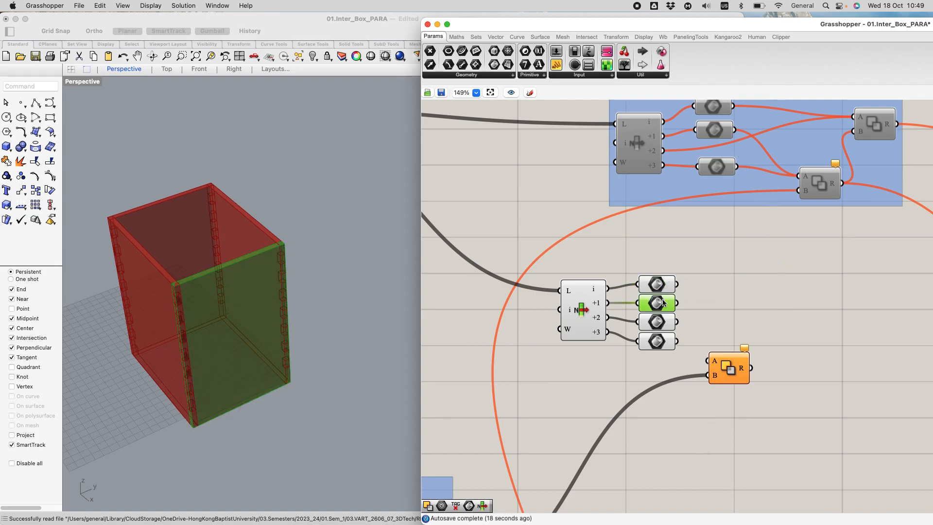
click(663, 302)
click(665, 321)
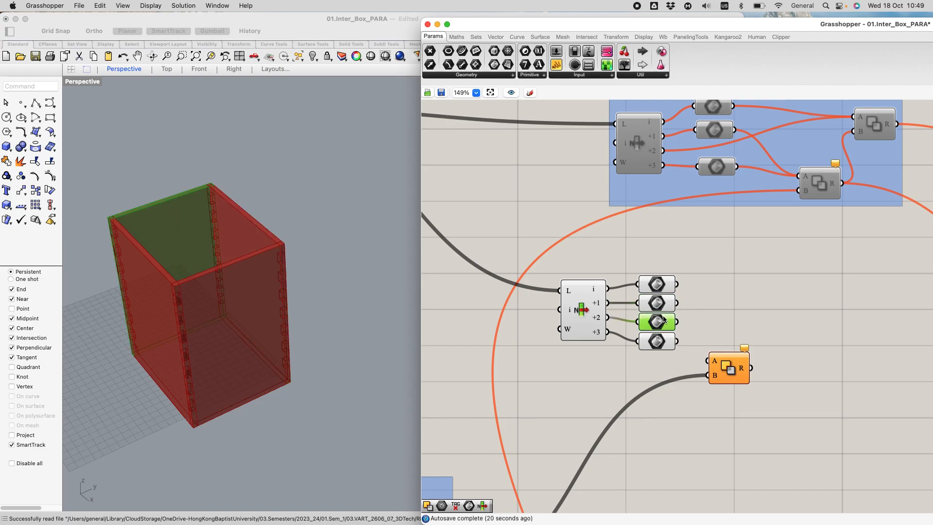
click(666, 343)
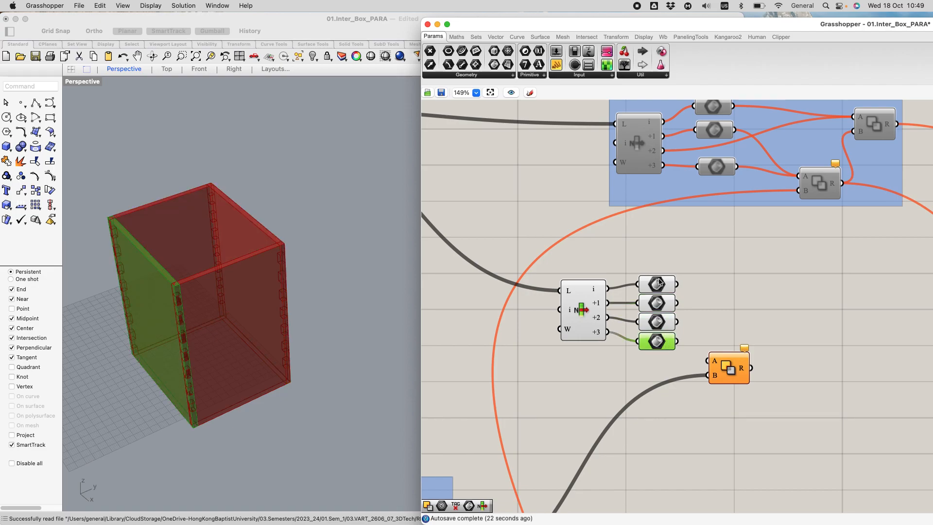
click(657, 310)
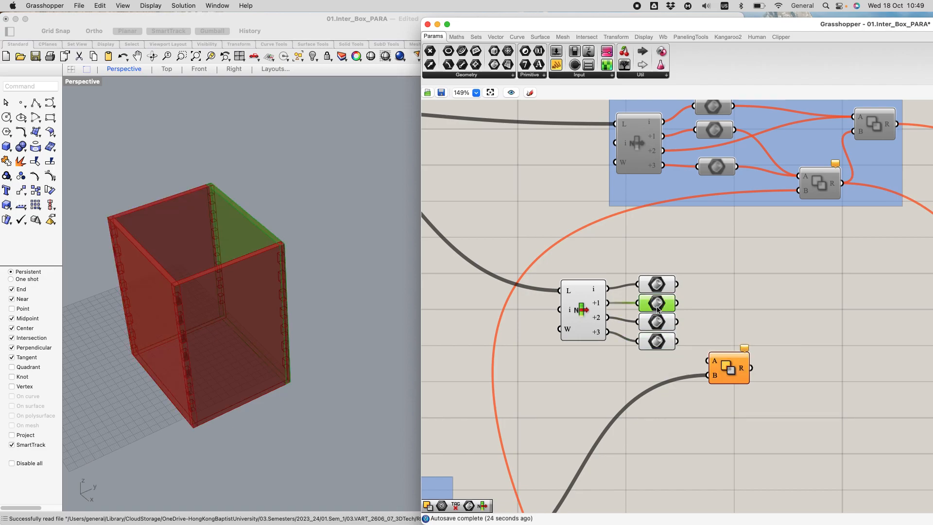
click(665, 343)
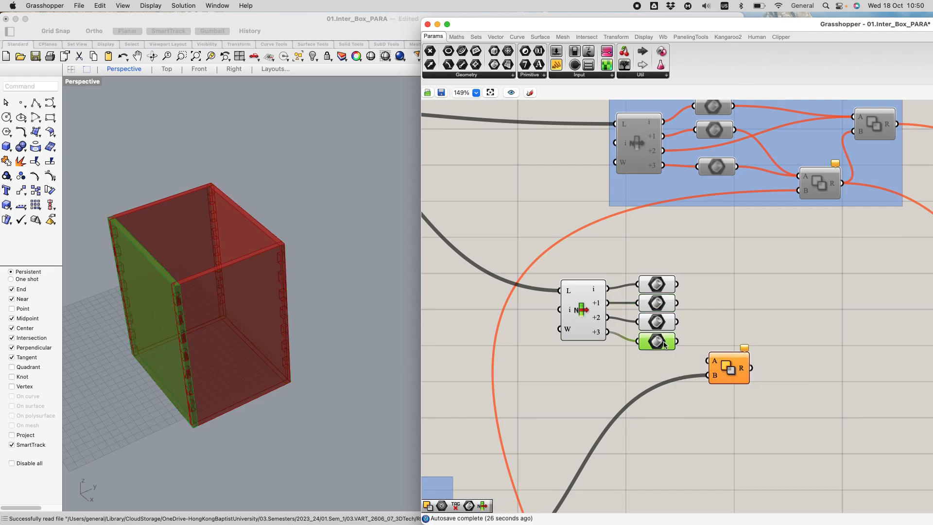
Step: Move the Solid Difference aside and feed the opposite walls from the +3 and +1 Breps into its A input
drag(731, 360, 770, 347)
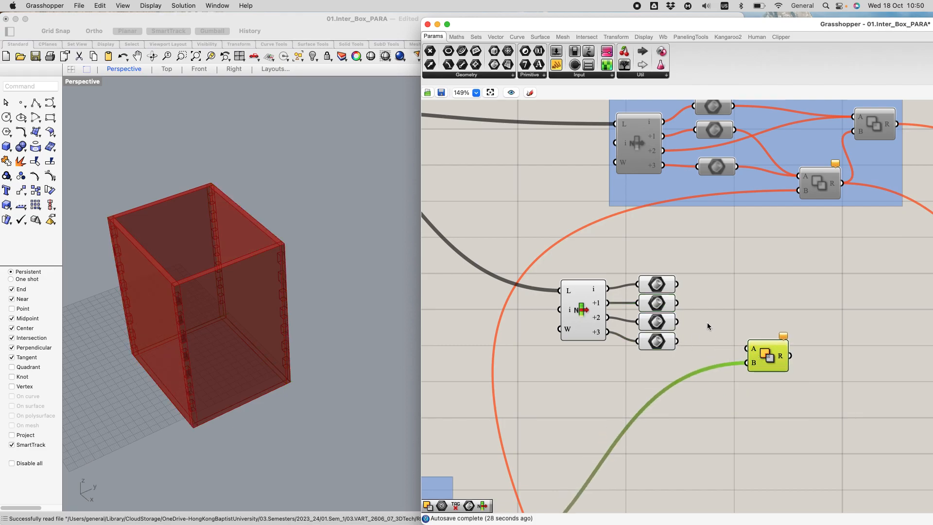
click(659, 304)
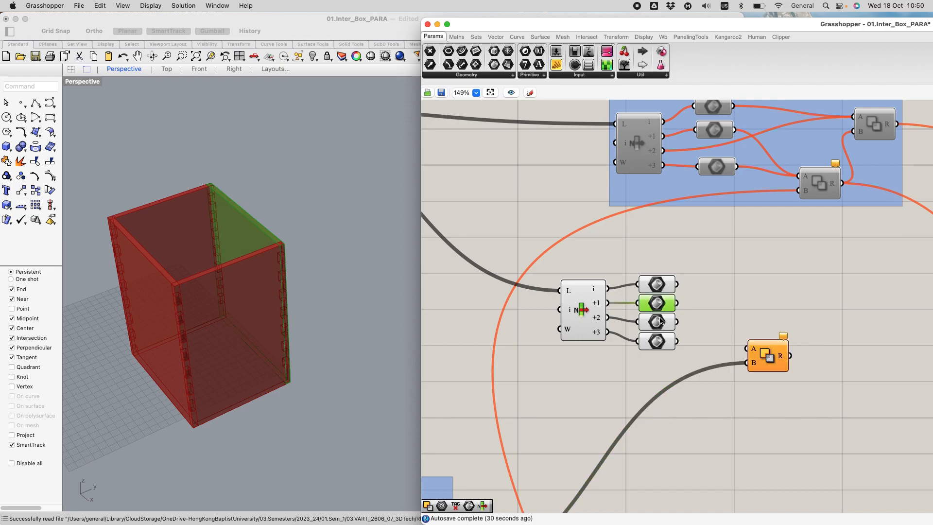
click(663, 344)
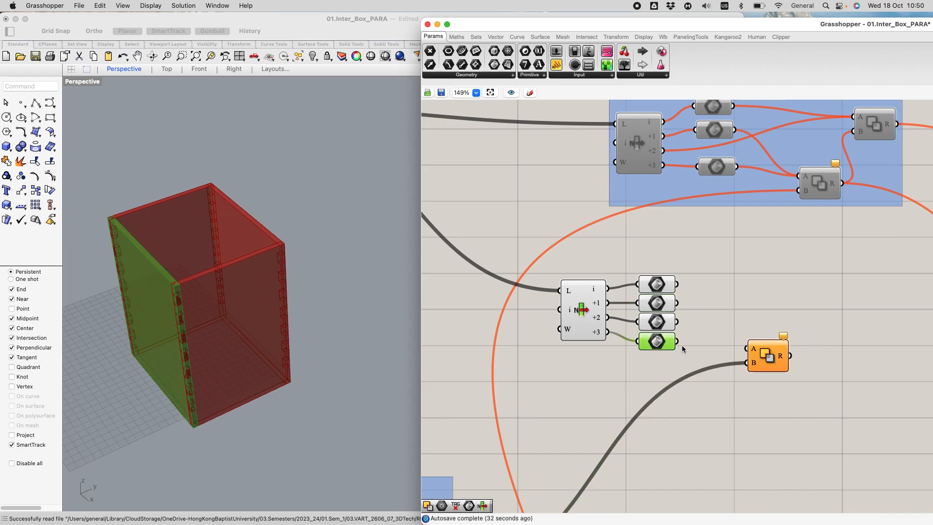
drag(678, 342, 747, 348)
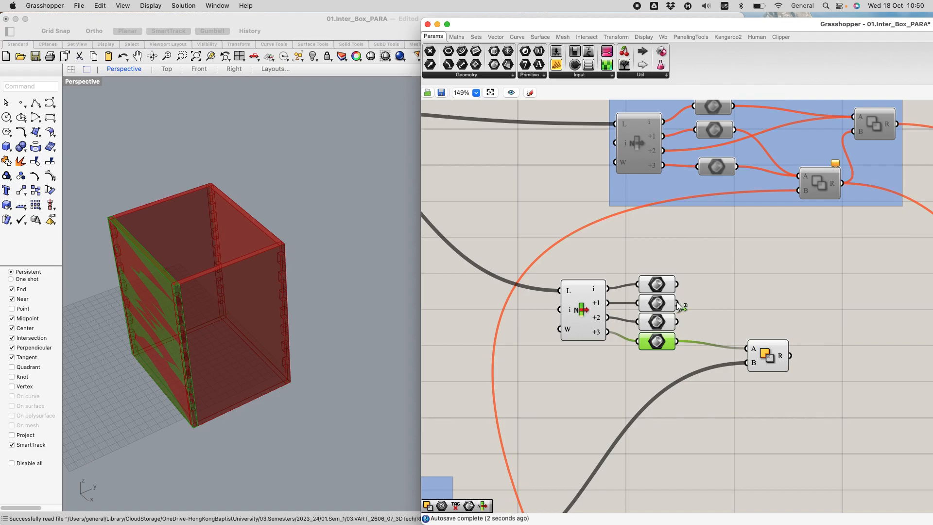
shift+drag(730, 343, 748, 349)
click(777, 354)
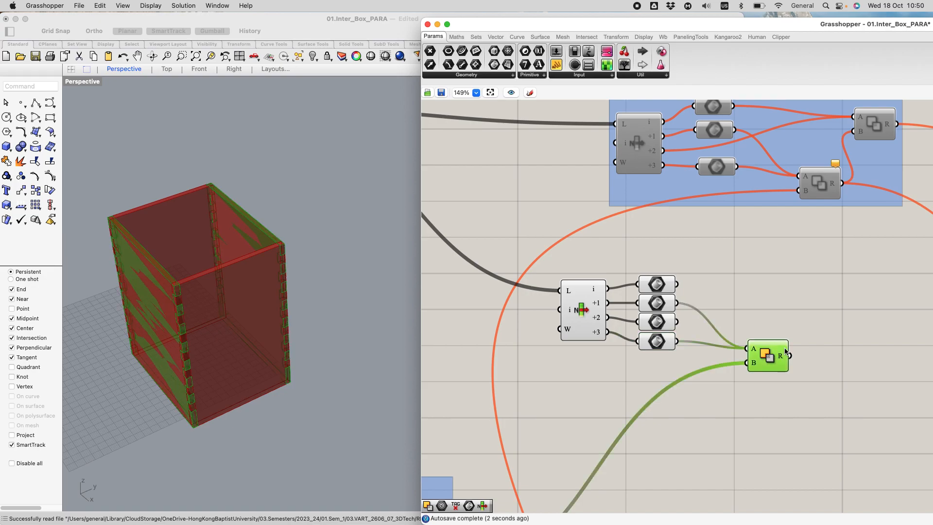
scroll(820, 374, down, 2)
scroll(824, 387, up, 4)
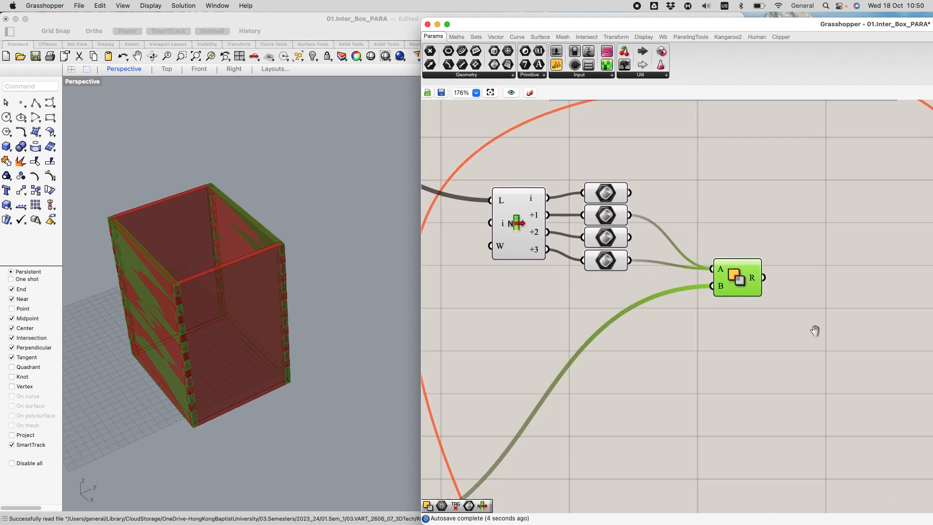
Step: Hide the preview of the new List Item and its four Brep parameters, leaving the Solid Difference previewed
scroll(785, 334, down, 2)
drag(522, 175, 683, 312)
key(space)
click(631, 219)
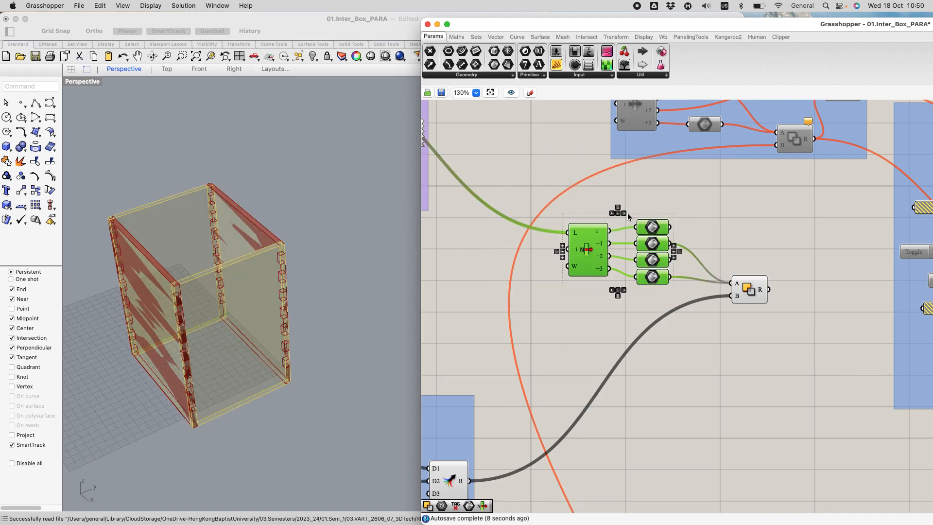
click(696, 370)
click(752, 281)
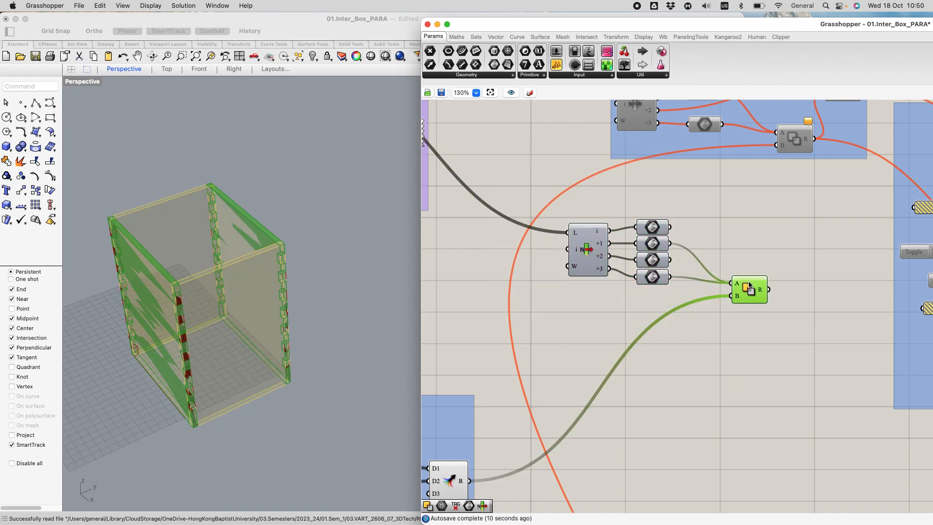
scroll(717, 350, down, 8)
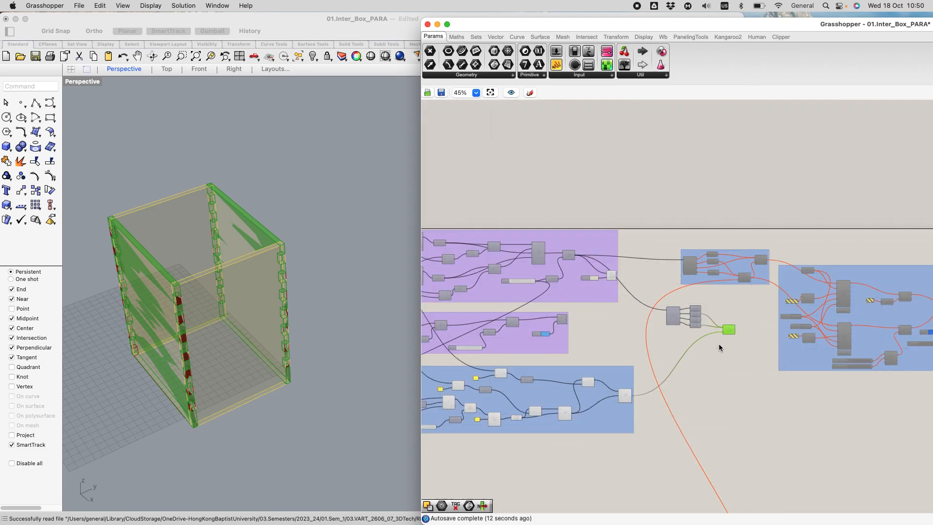
Step: Hide the preview of all components in the upright walls and floor groups
drag(443, 239, 668, 354)
middle_click(622, 310)
click(651, 283)
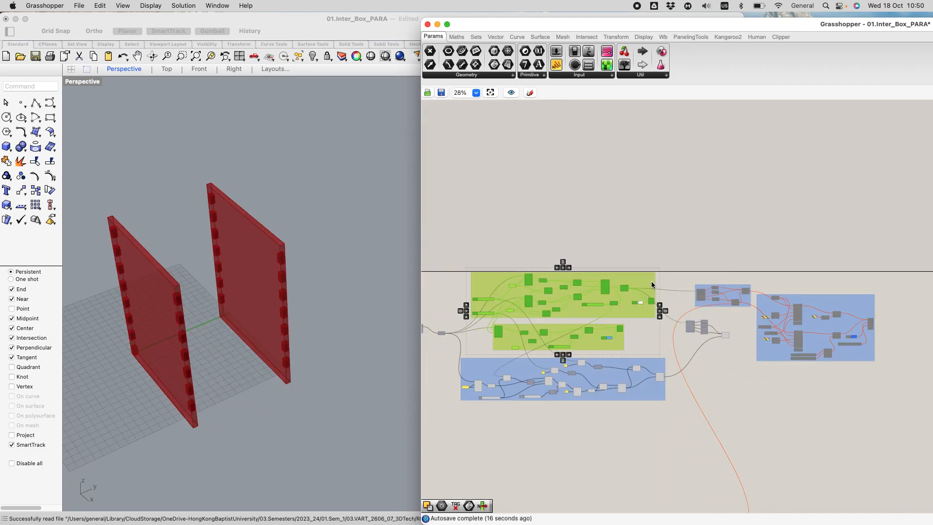
Step: Hide the preview of the interlocking group's components so the corner blocks no longer cover the cut walls
scroll(727, 385, up, 5)
right_drag(269, 379, 328, 350)
scroll(701, 314, down, 5)
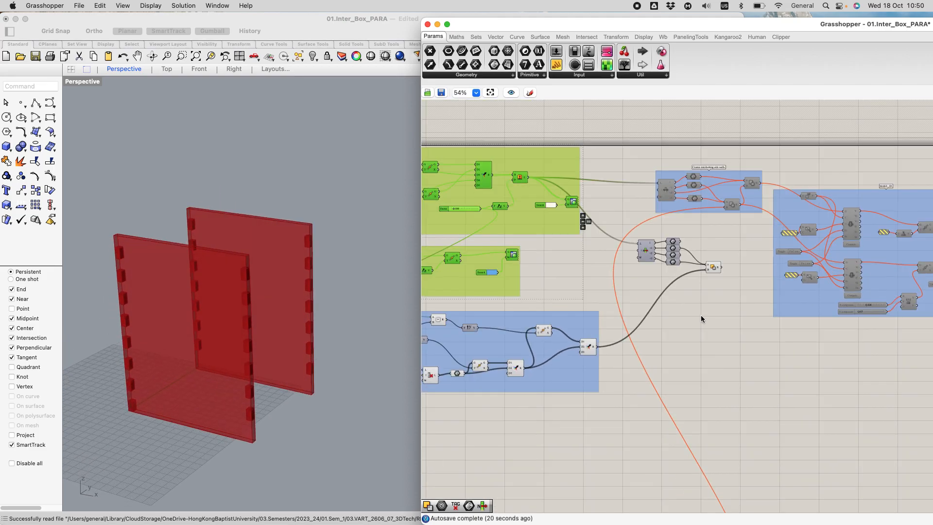
scroll(704, 321, up, 2)
drag(427, 300, 663, 371)
key(space)
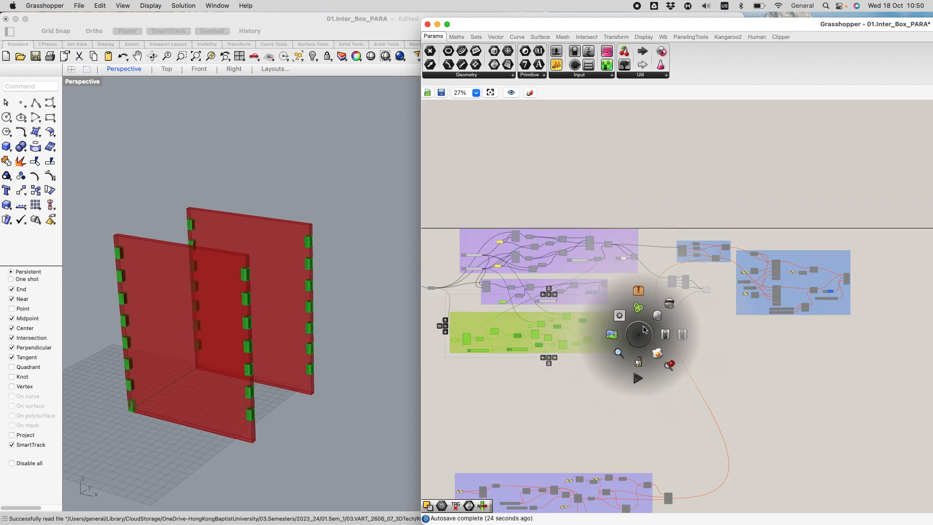
click(669, 306)
Step: Select the Solid Difference to check the two cut walls in the Rhino view
scroll(705, 282, up, 8)
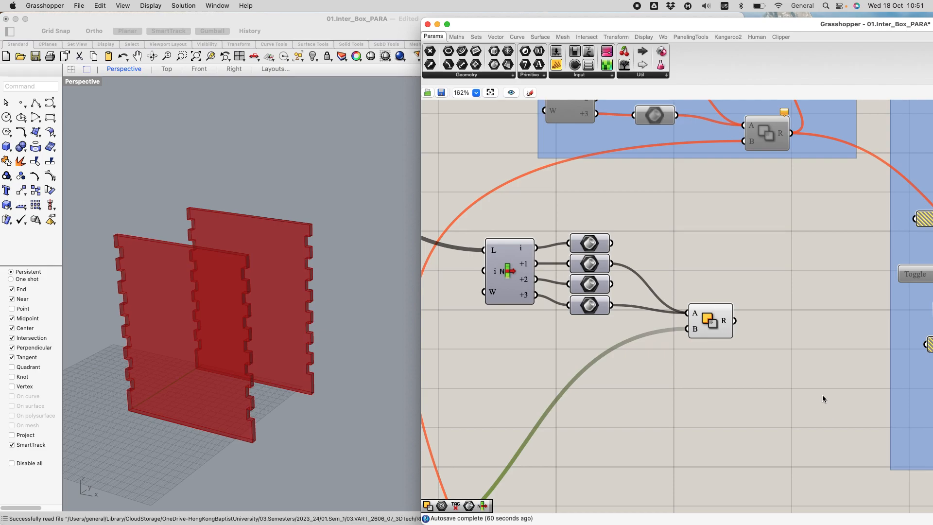
scroll(771, 267, down, 4)
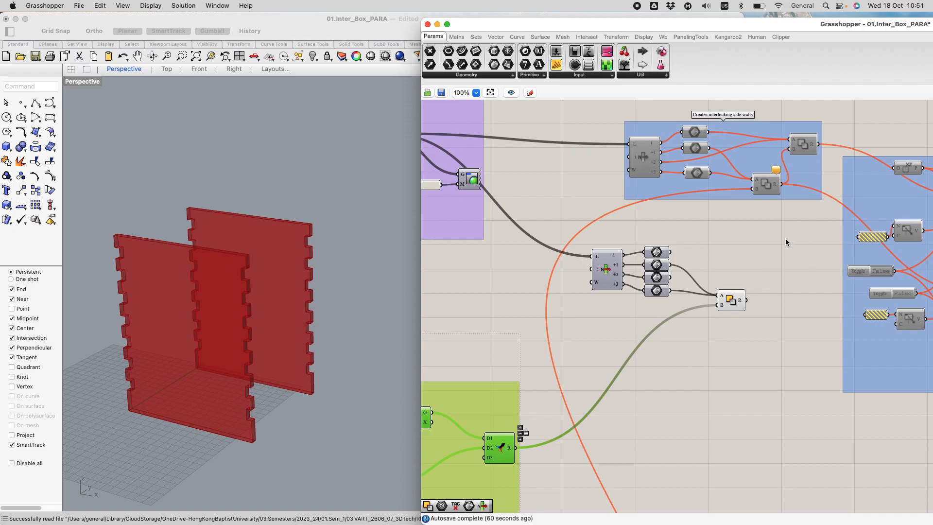
right_drag(788, 239, 752, 258)
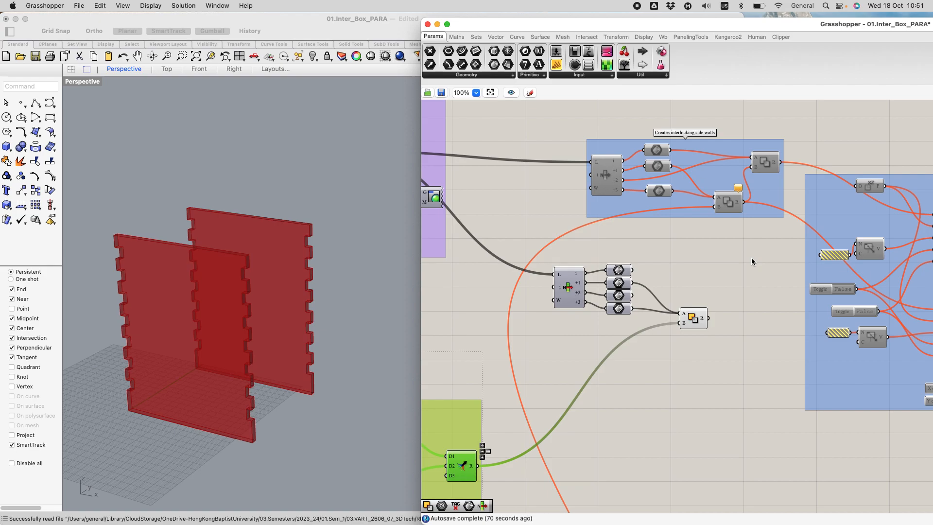
click(697, 317)
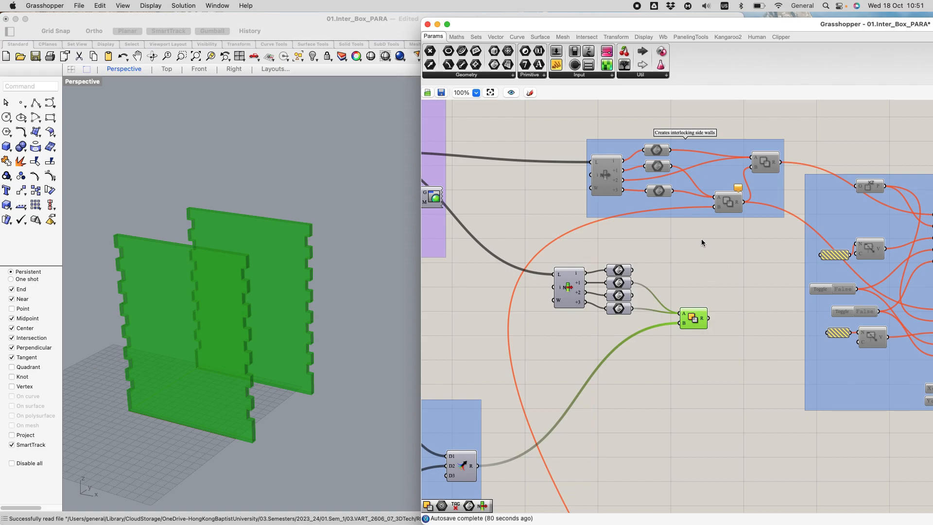
Step: Turn on the preview of the Brep parameters fed by i and +2 to show the two uncut walls
click(629, 270)
click(744, 274)
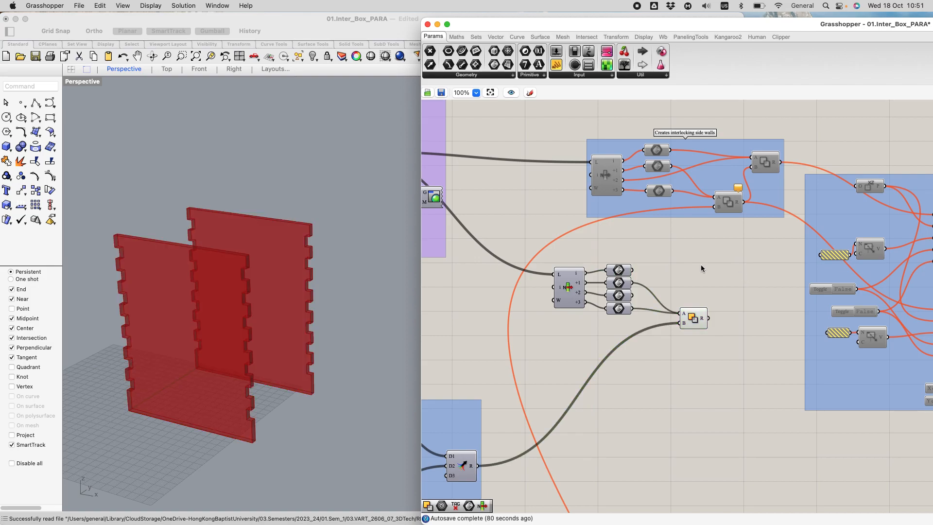
middle_click(626, 270)
click(646, 248)
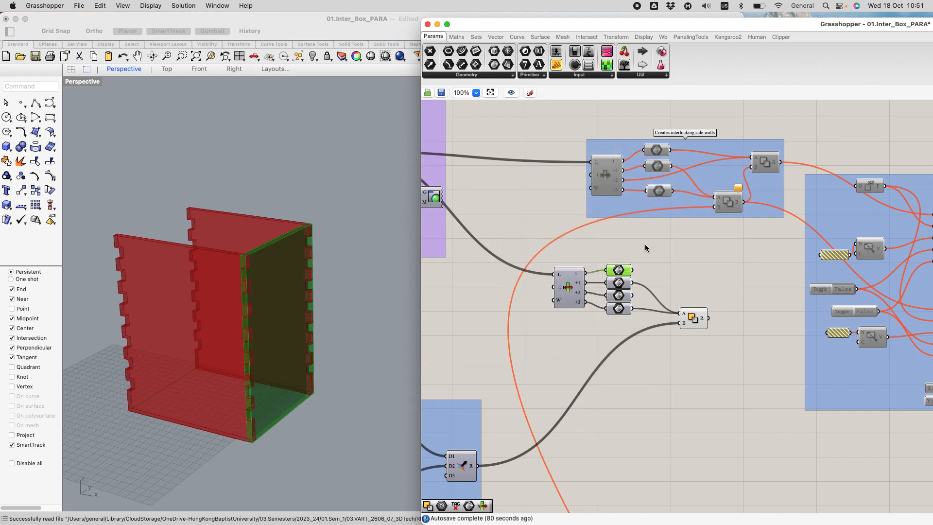
click(716, 243)
click(624, 295)
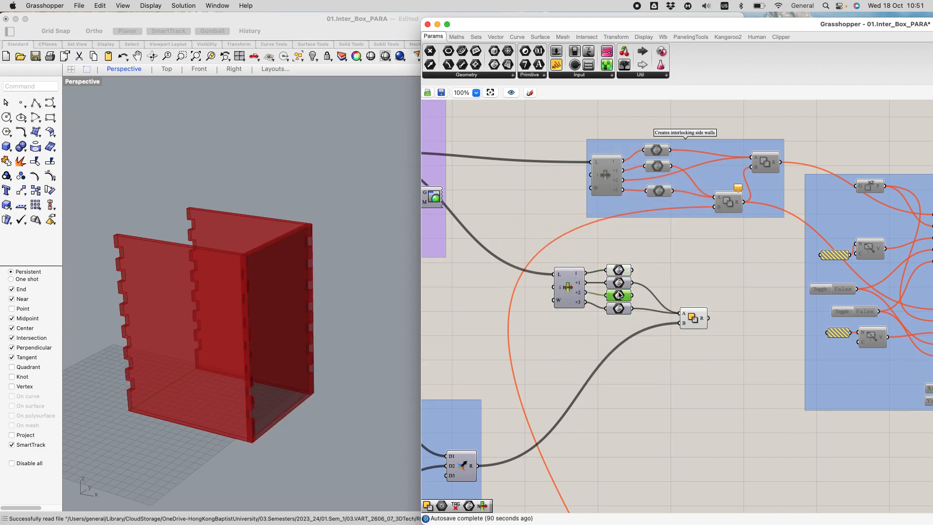
middle_click(625, 292)
click(643, 274)
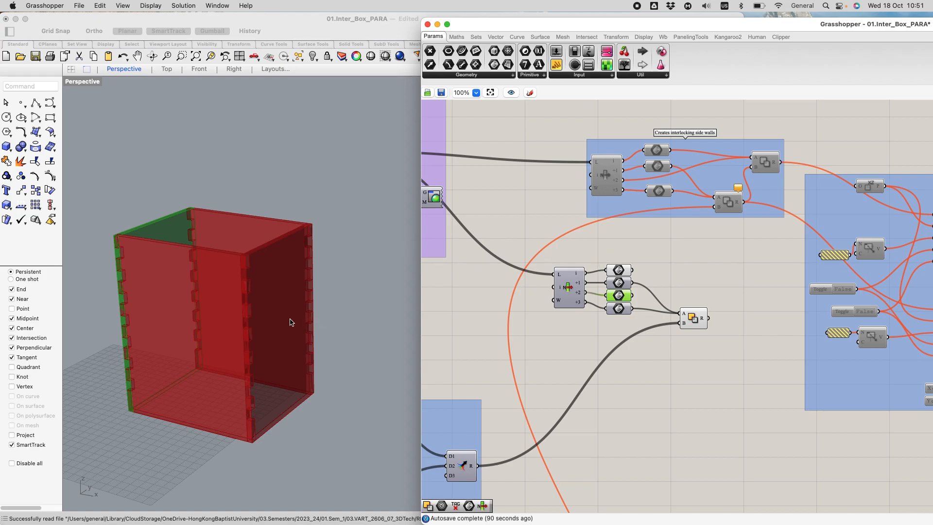
right_drag(165, 428, 202, 418)
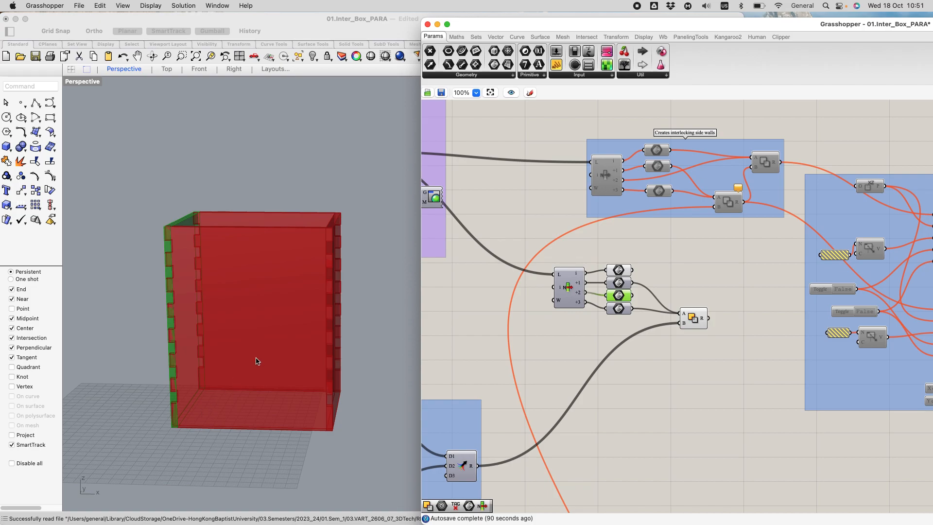
Step: Add a second Solid Difference component above and to the right of the first one
double_click(734, 255)
text(solid)
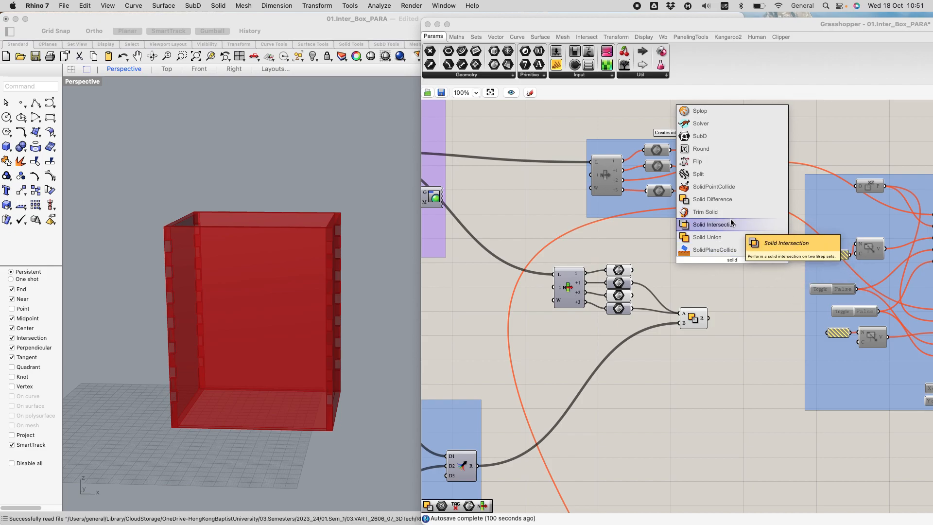
click(729, 200)
mouse_move(733, 267)
mouse_down()
mouse_move(760, 271)
mouse_move(746, 269)
mouse_up()
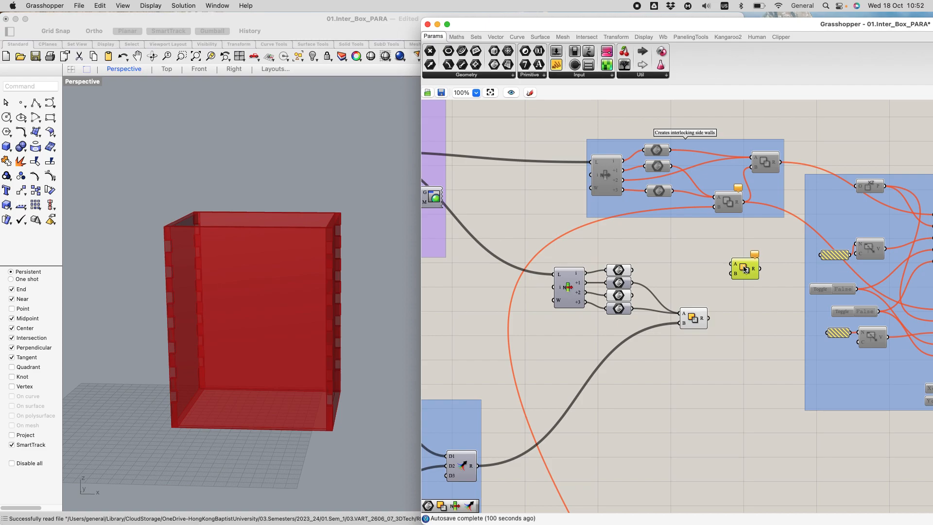
Step: Wire the i and +2 Brep parameters into A of the second Solid Difference and the first one's result into its B
drag(633, 270, 724, 269)
drag(710, 275, 738, 275)
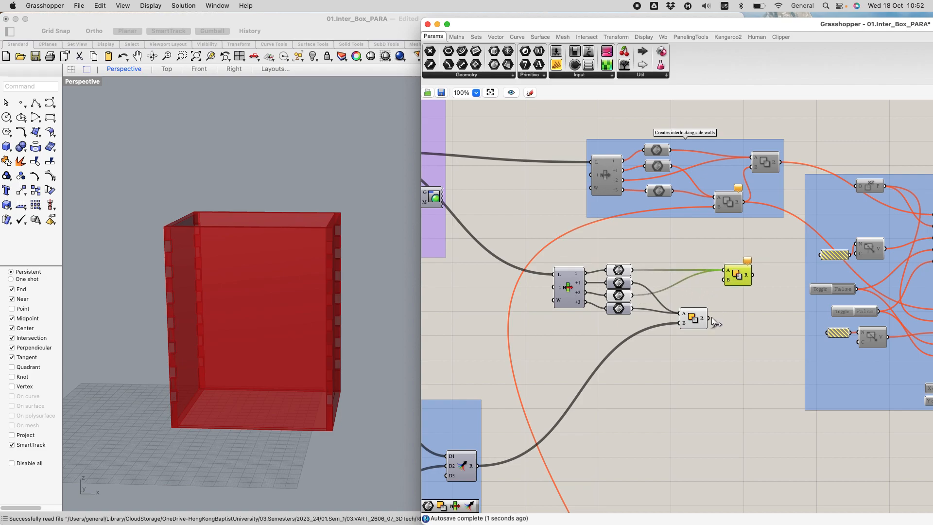
drag(709, 318, 742, 291)
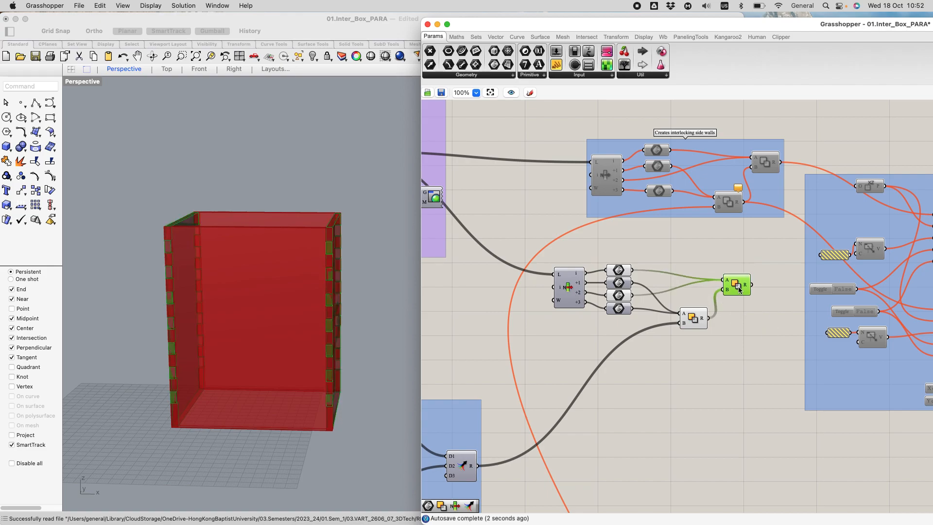
click(742, 374)
scroll(744, 268, up, 2)
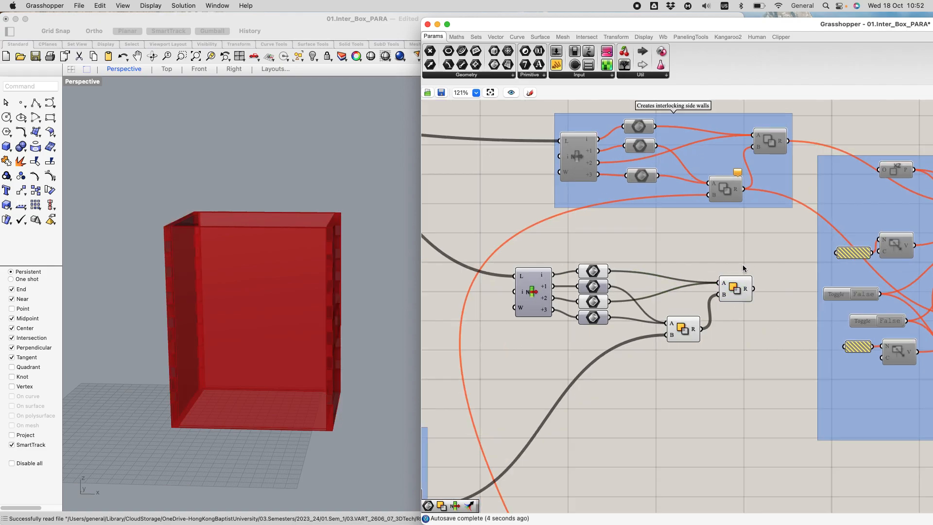
Step: Turn off the preview of the List Item and its four Brep parameters
click(681, 337)
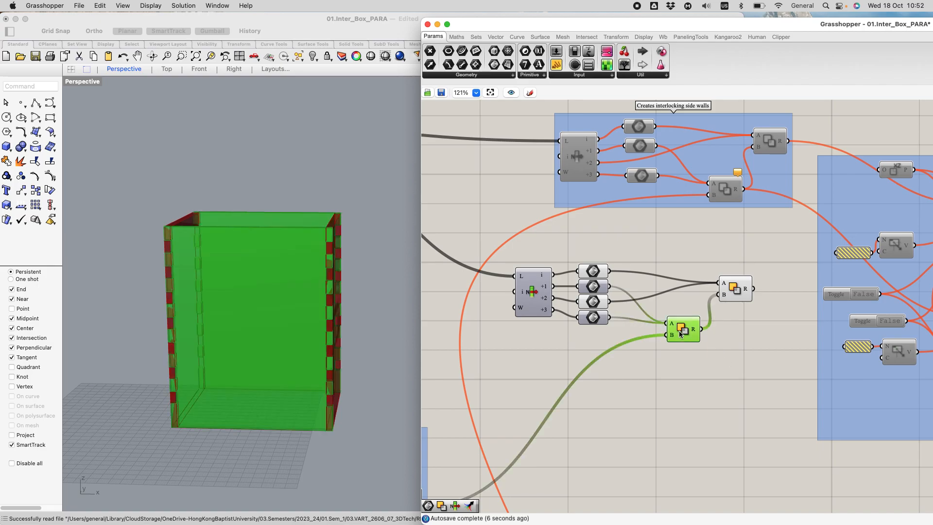
drag(490, 237, 632, 348)
middle_click(596, 302)
click(626, 274)
click(675, 406)
scroll(720, 348, up, 2)
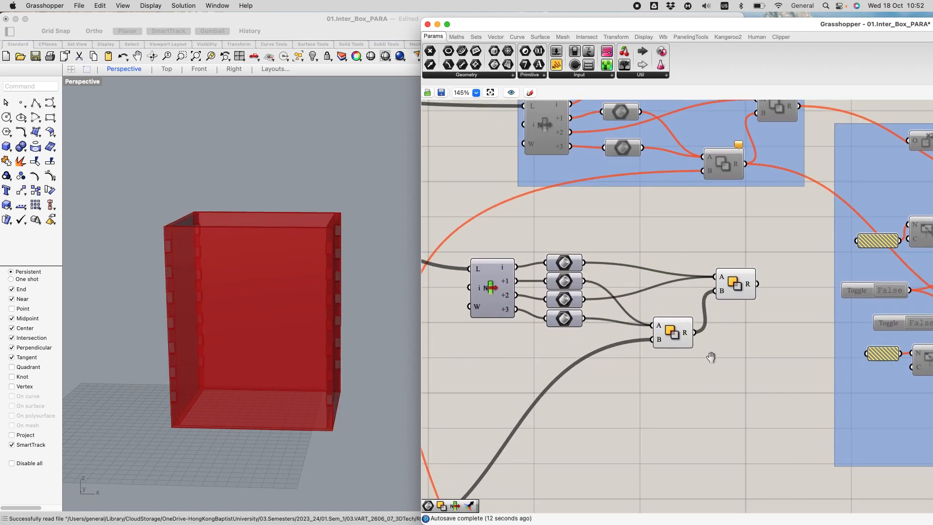
Step: Hide the preview of the first Solid Difference to check the two walls cut by the second one in Rhino
click(658, 342)
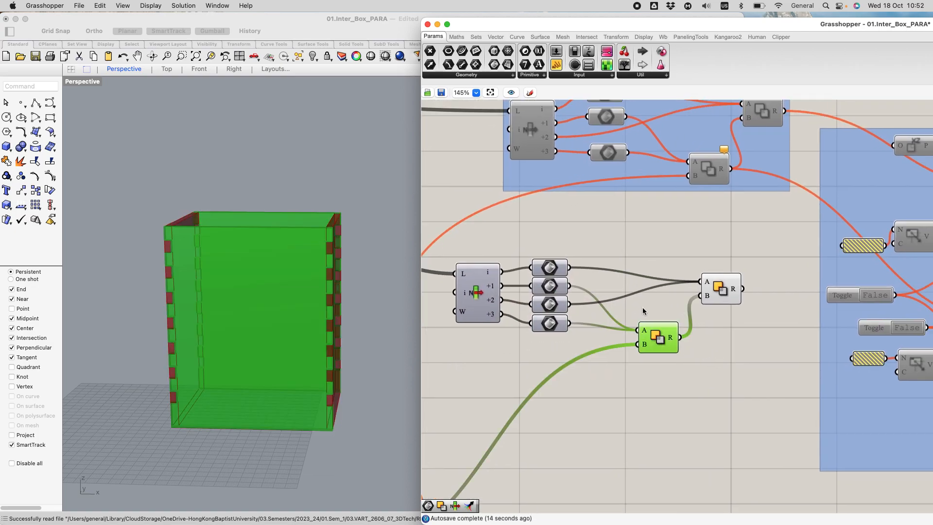
middle_click(656, 334)
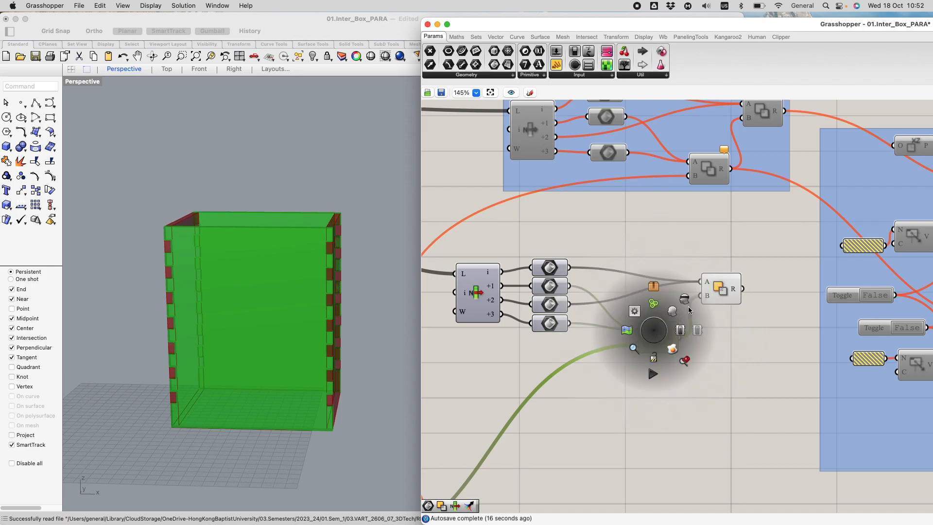
click(687, 304)
right_drag(714, 340, 687, 352)
right_drag(247, 312, 203, 309)
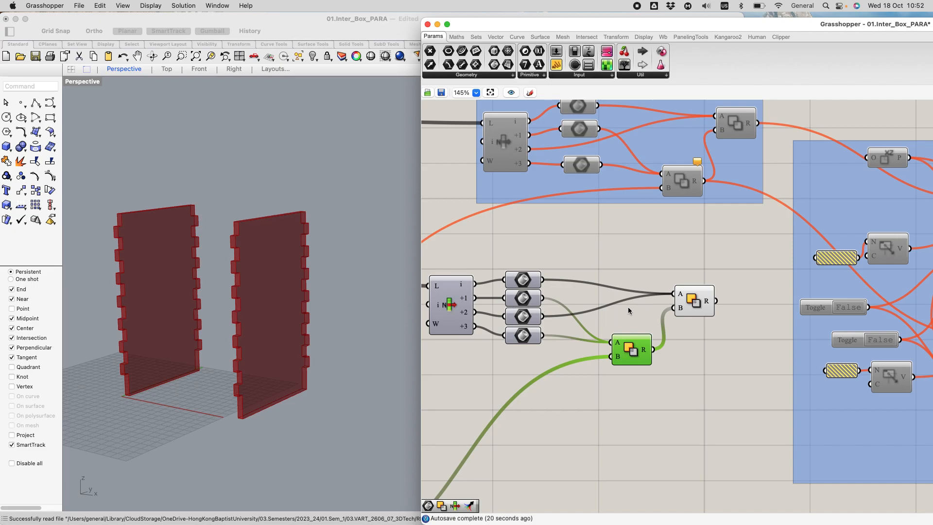
click(698, 295)
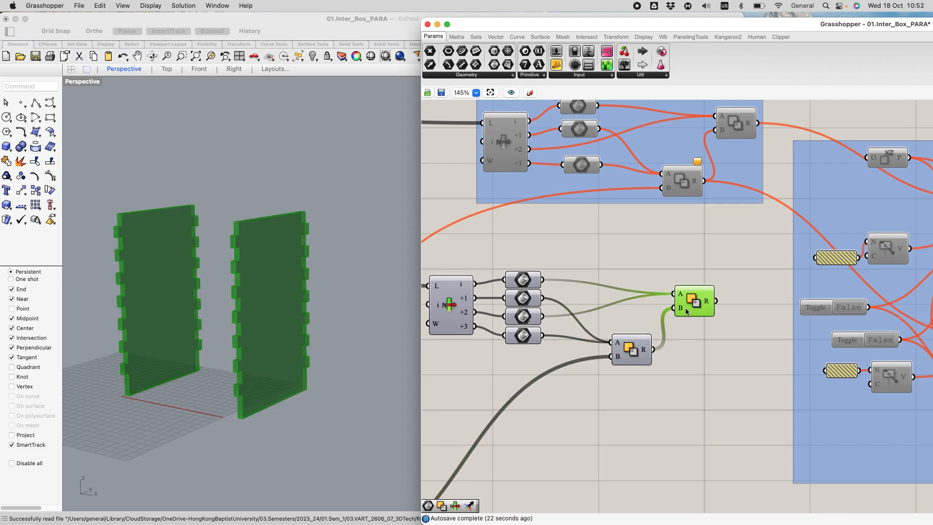
Step: Turn the first Solid Difference's preview back on and save the definition
click(639, 349)
middle_click(640, 349)
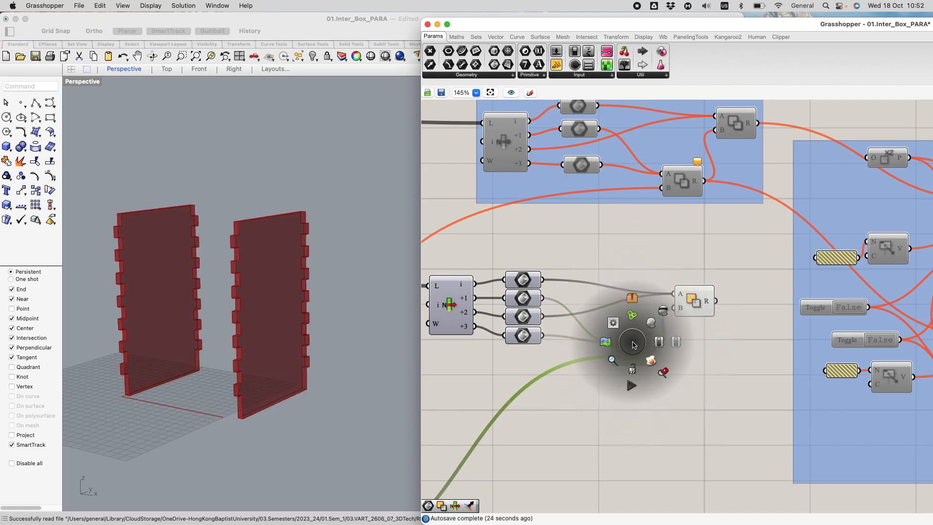
click(650, 327)
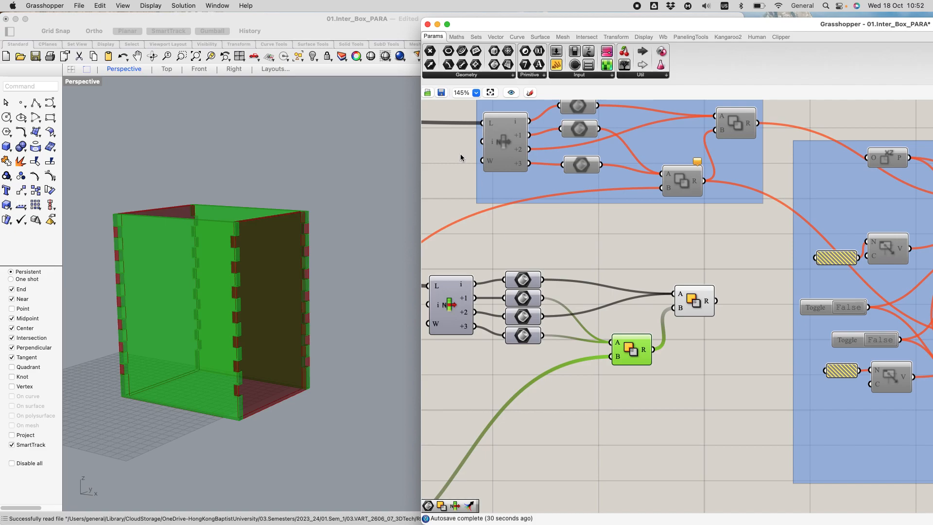
click(443, 94)
Step: Set the B number slider in the Interlocking group to 6
scroll(577, 418, down, 3)
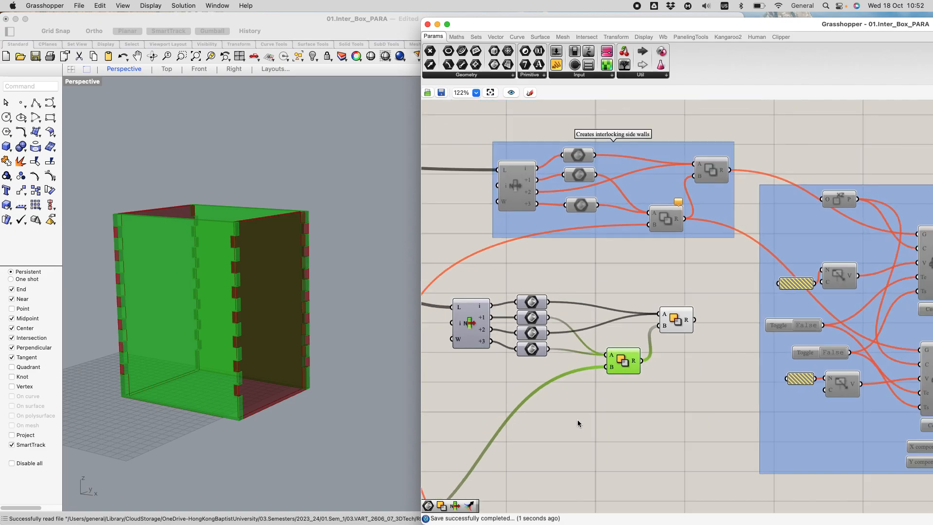
scroll(578, 418, down, 6)
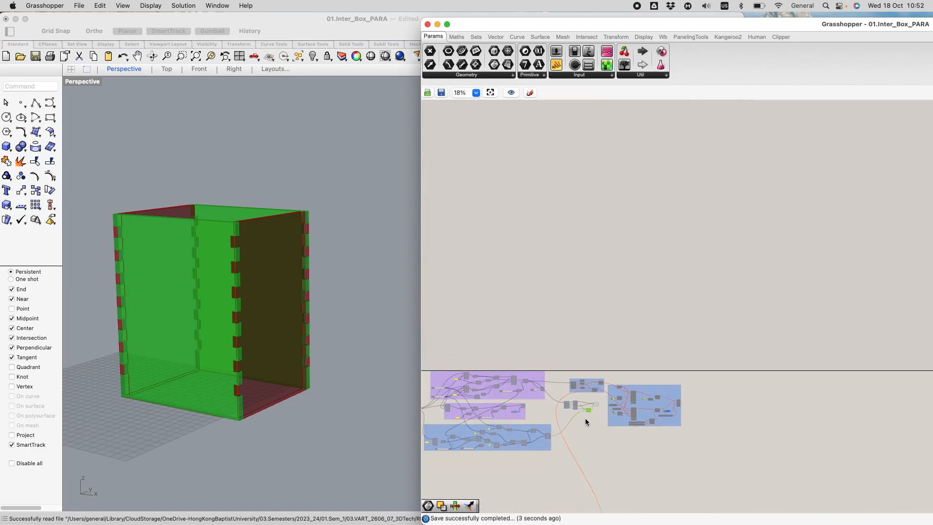
scroll(460, 412, up, 3)
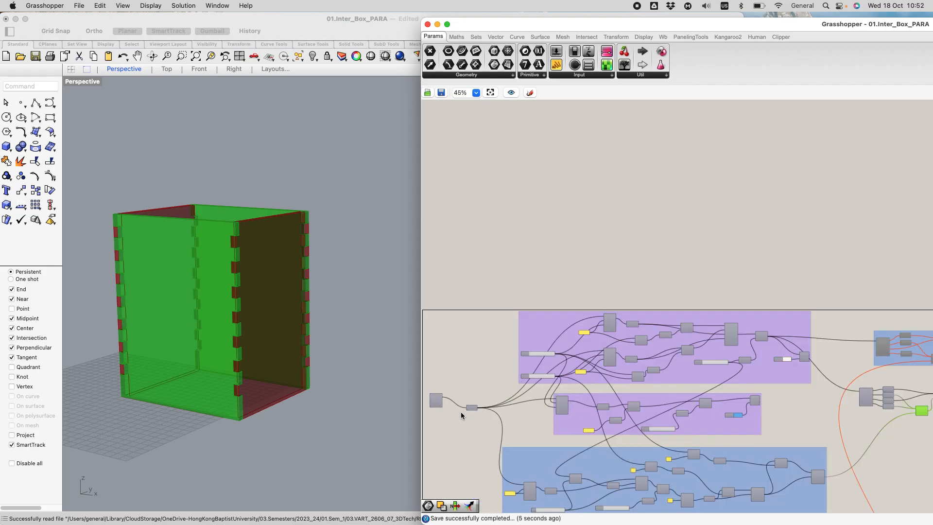
scroll(585, 508, up, 2)
right_drag(585, 508, 621, 369)
scroll(646, 257, up, 4)
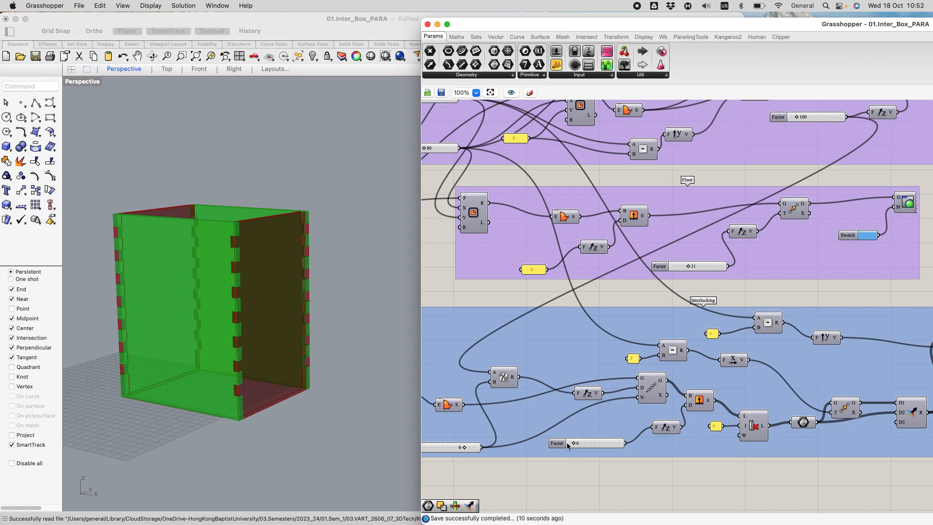
mouse_move(560, 444)
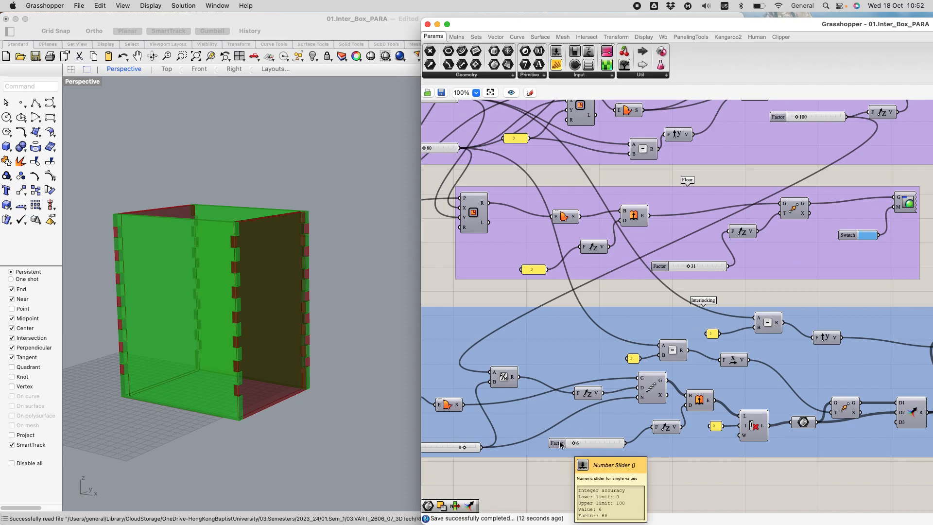
scroll(535, 453, up, 2)
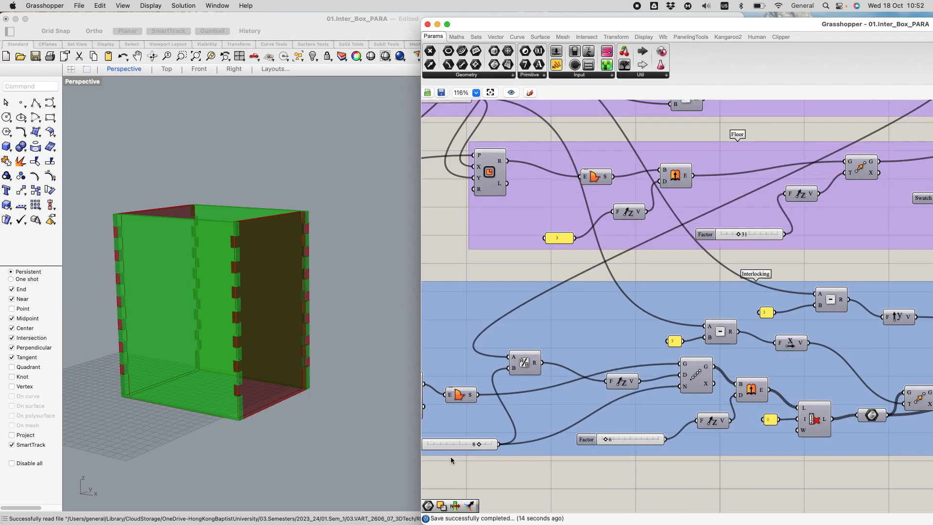
scroll(451, 457, up, 2)
right_drag(488, 451, 580, 413)
double_click(522, 404)
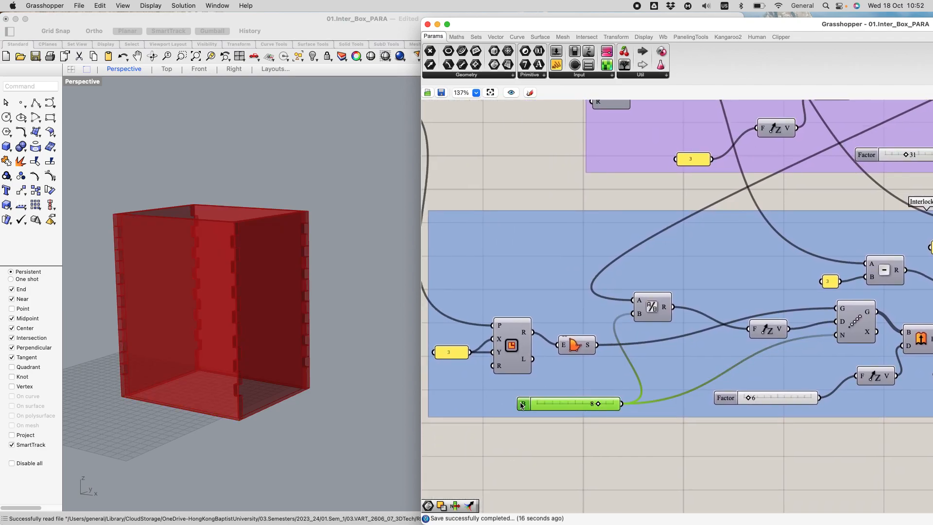
drag(554, 490, 536, 492)
click(529, 510)
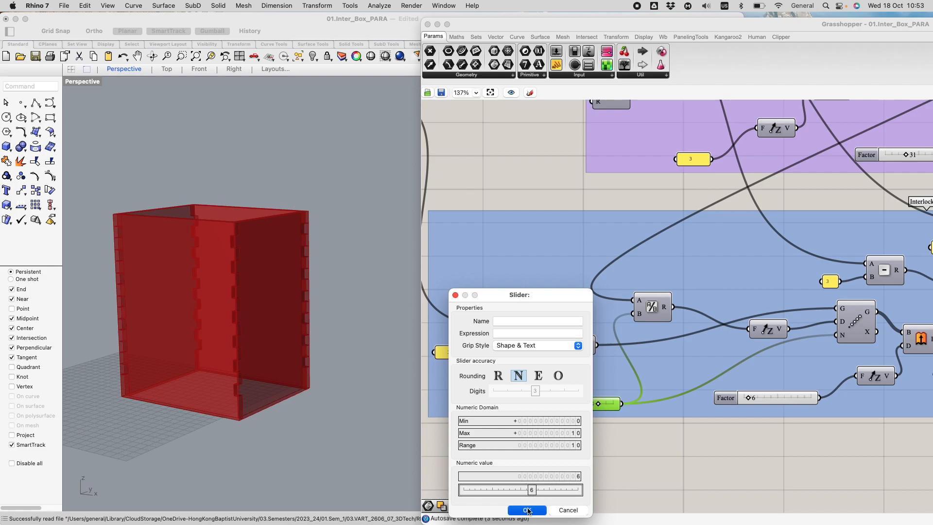
Step: Select the first Solid Difference to check its updated interlocking walls in the Rhino view
scroll(567, 393, down, 1)
scroll(567, 384, down, 10)
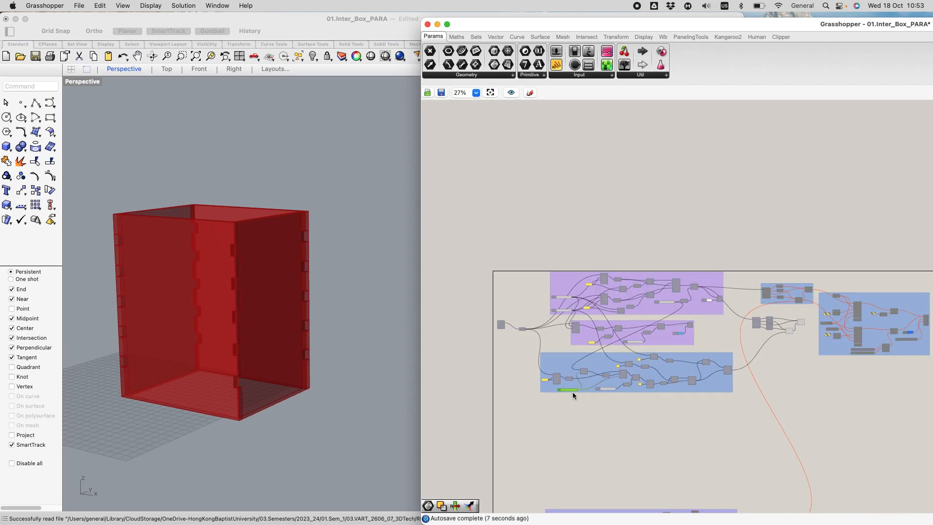
click(385, 224)
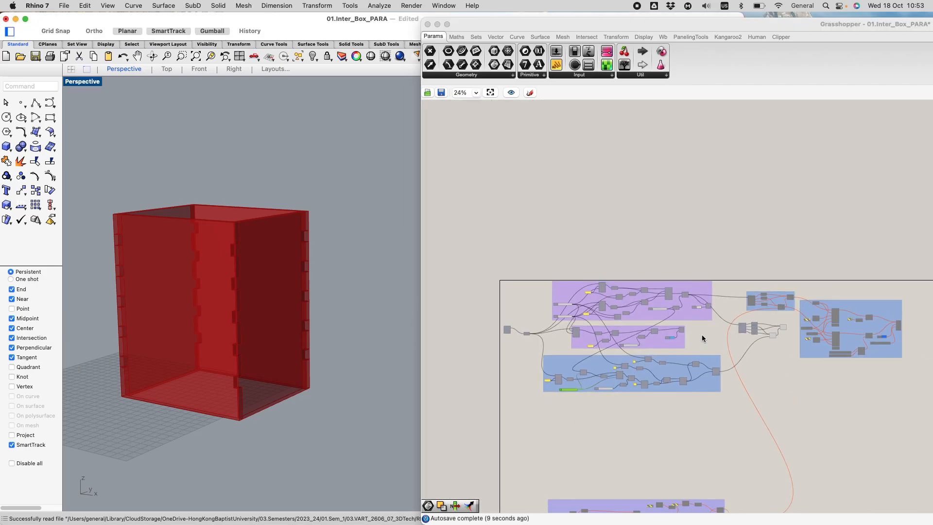
scroll(700, 340, up, 4)
click(836, 346)
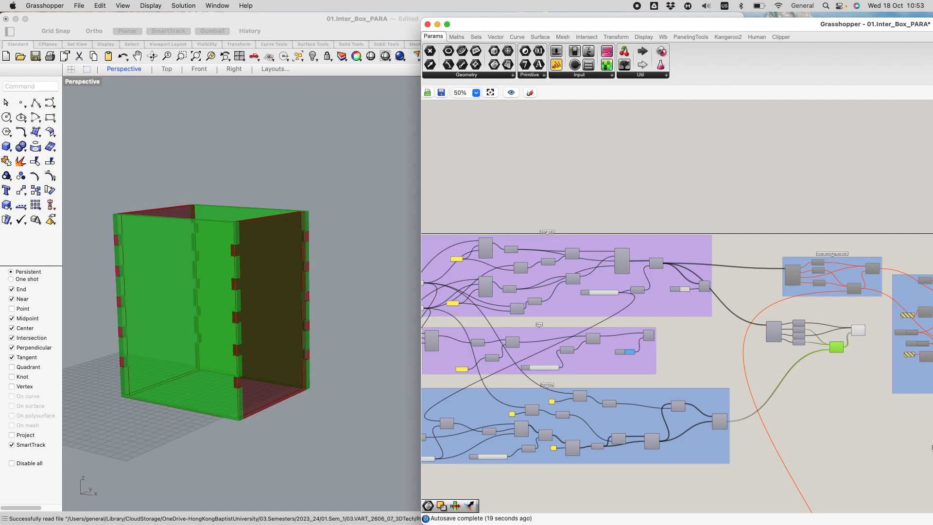
Step: Move the MAKE_2D group further right, away from the new Solid Difference components
scroll(867, 398, up, 3)
right_drag(844, 395, 573, 351)
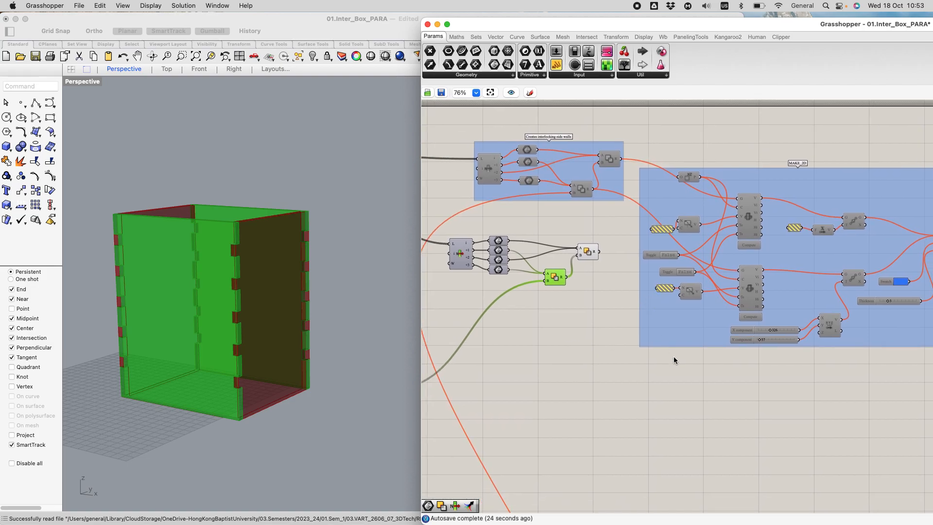
drag(828, 188, 904, 164)
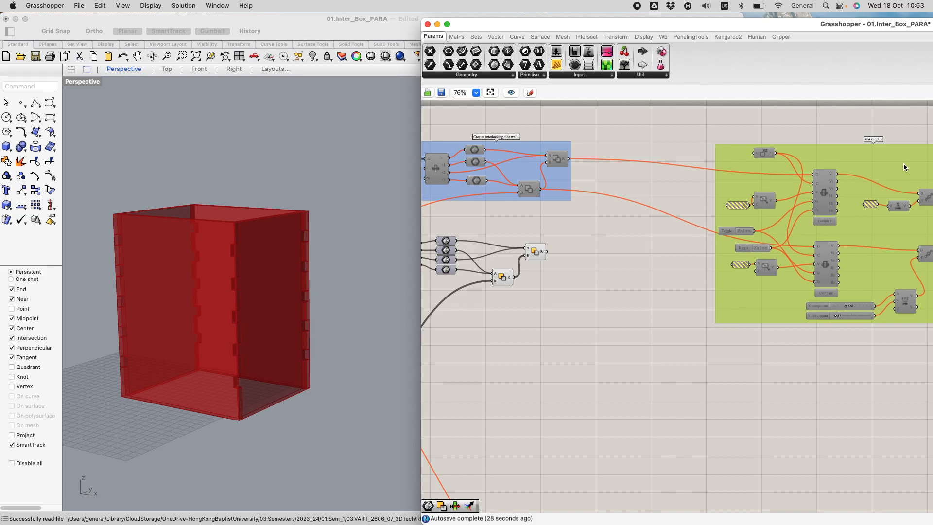
scroll(737, 428, down, 3)
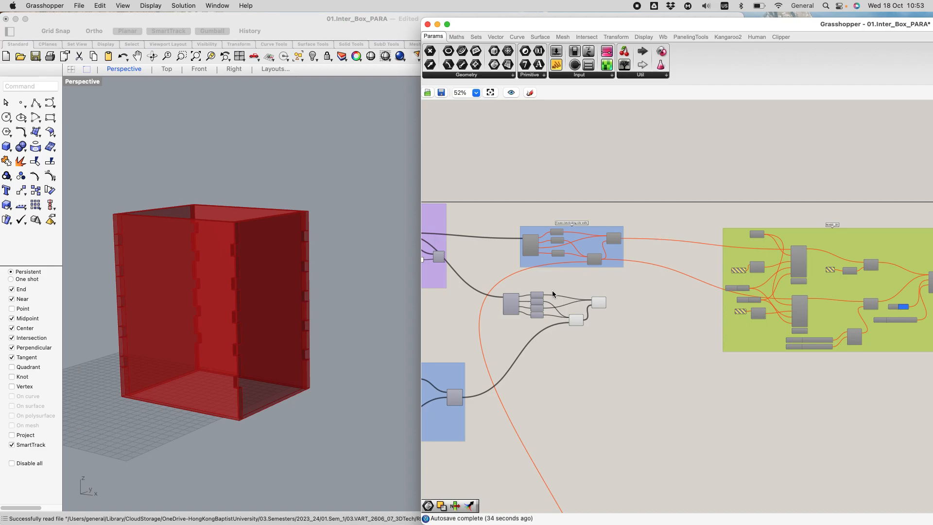
scroll(783, 234, up, 3)
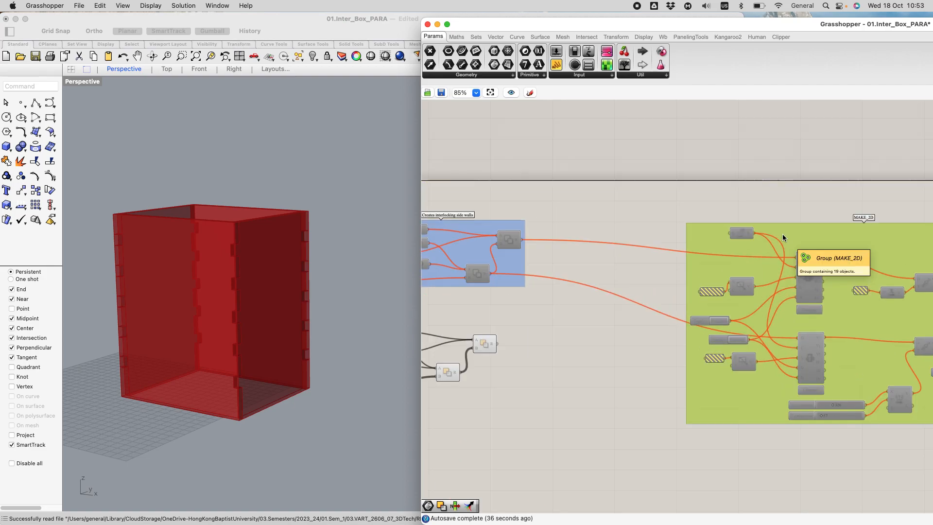
scroll(816, 237, down, 8)
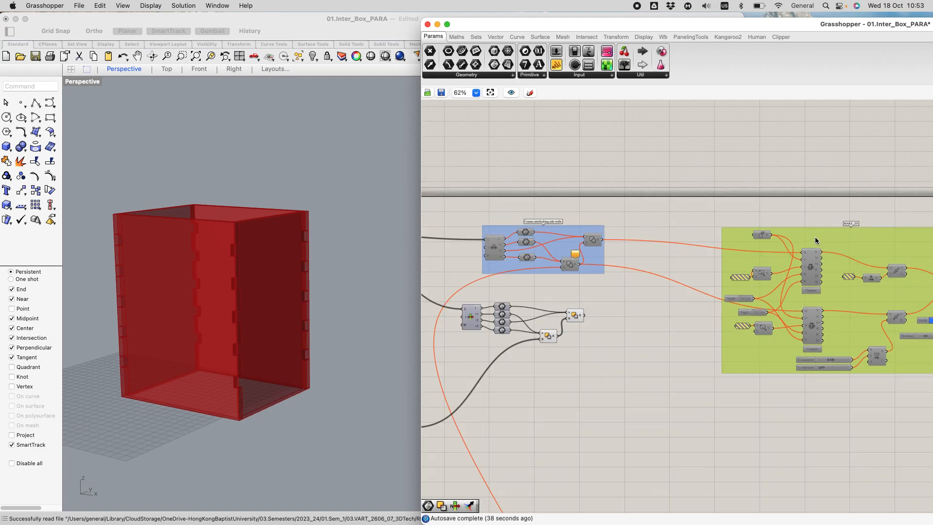
scroll(829, 287, up, 4)
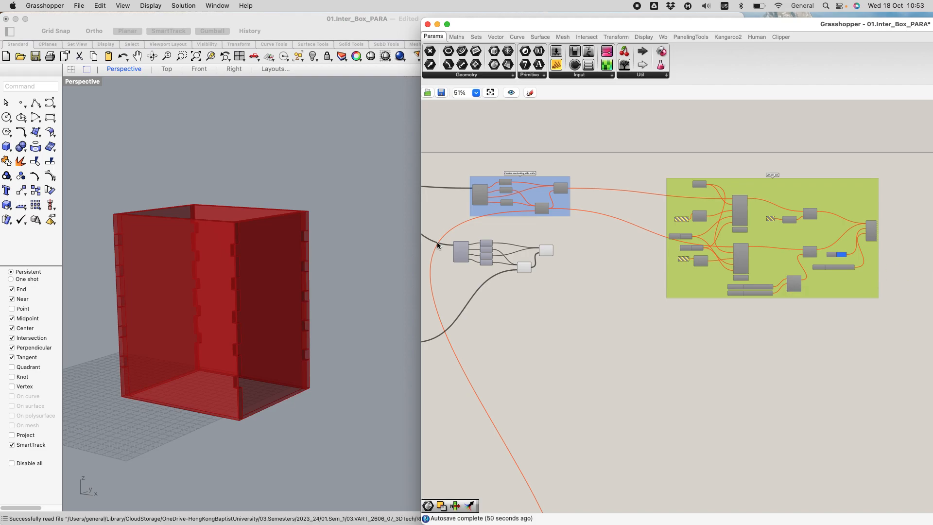
scroll(600, 287, down, 5)
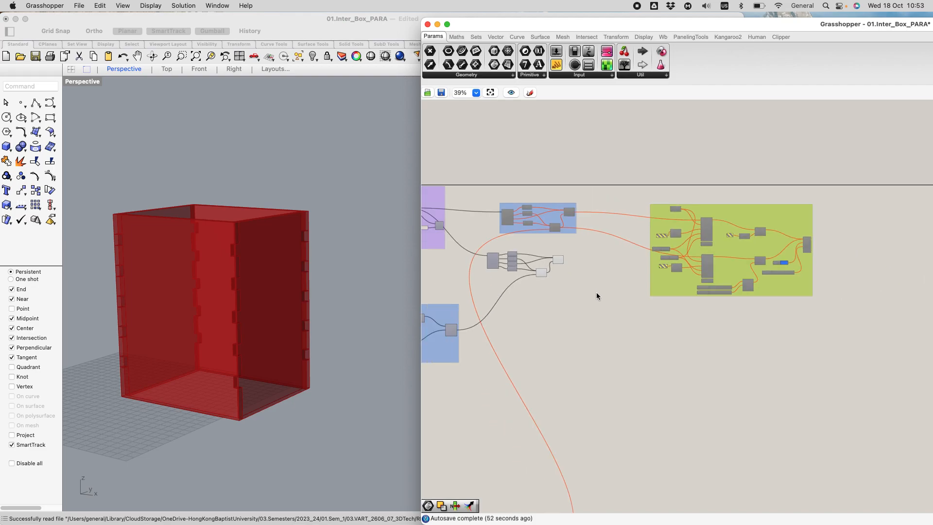
scroll(598, 293, down, 1)
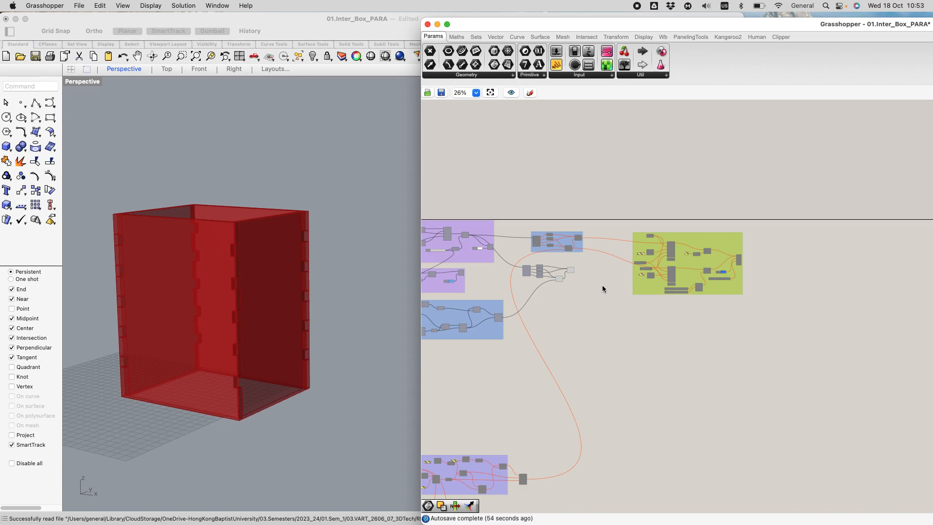